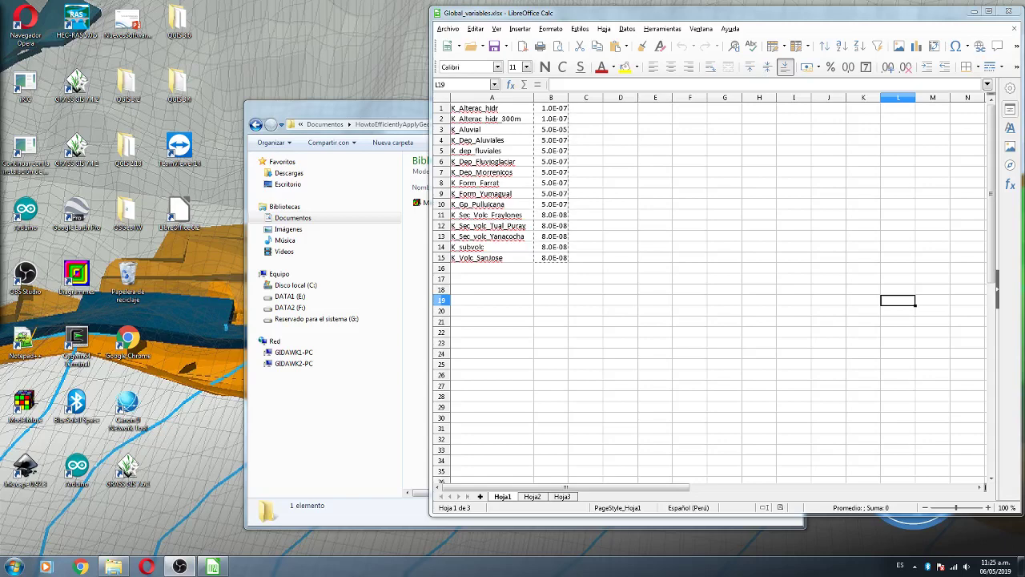
# - Delete the existing HowtoEfficientlyApplyGeologyfromShapefiletoMODFLOWModelMuse WinRAR archive from the Documents library
pyautogui.moveTo(725, 18); pyautogui.dragTo(774, 173)
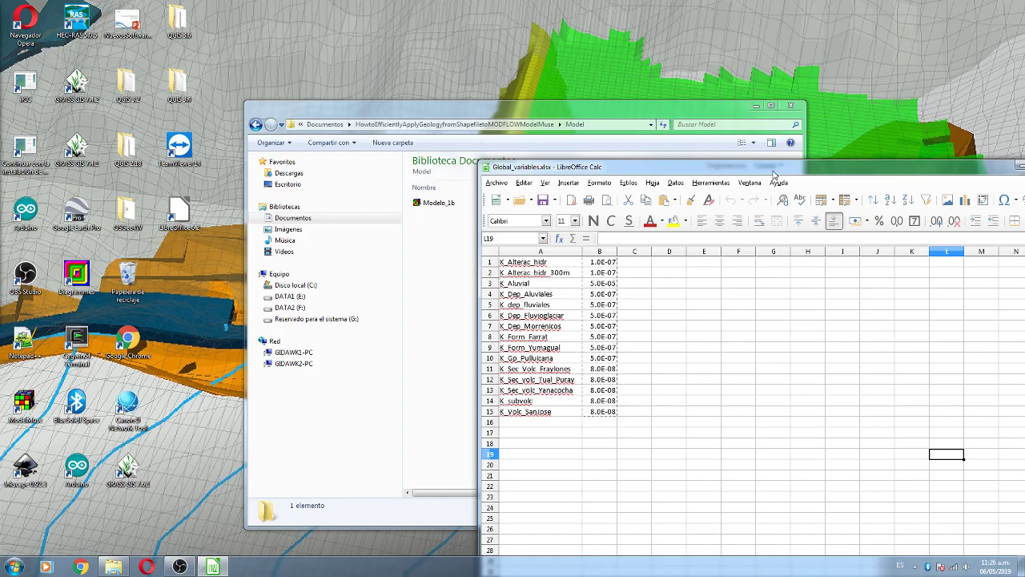
pyautogui.click(545, 144)
pyautogui.hotkey('alt', 'Up')
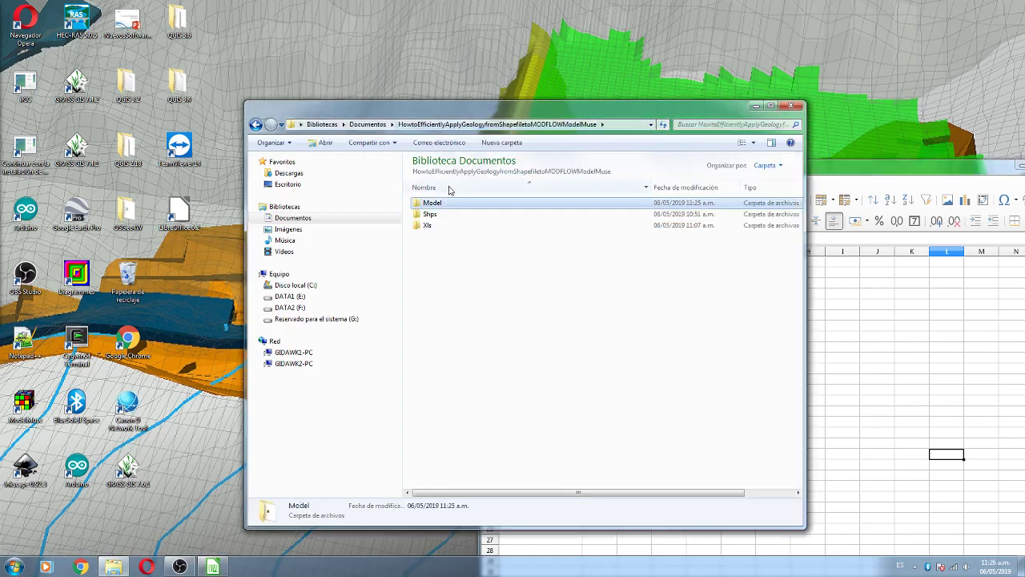
pyautogui.hotkey('alt', 'Up')
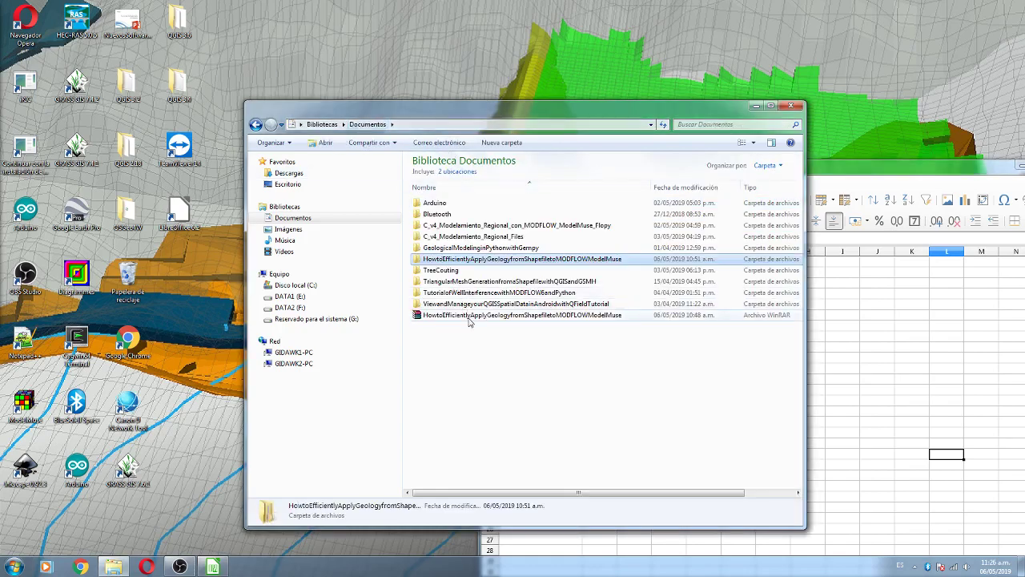
pyautogui.click(470, 317)
pyautogui.press('Delete')
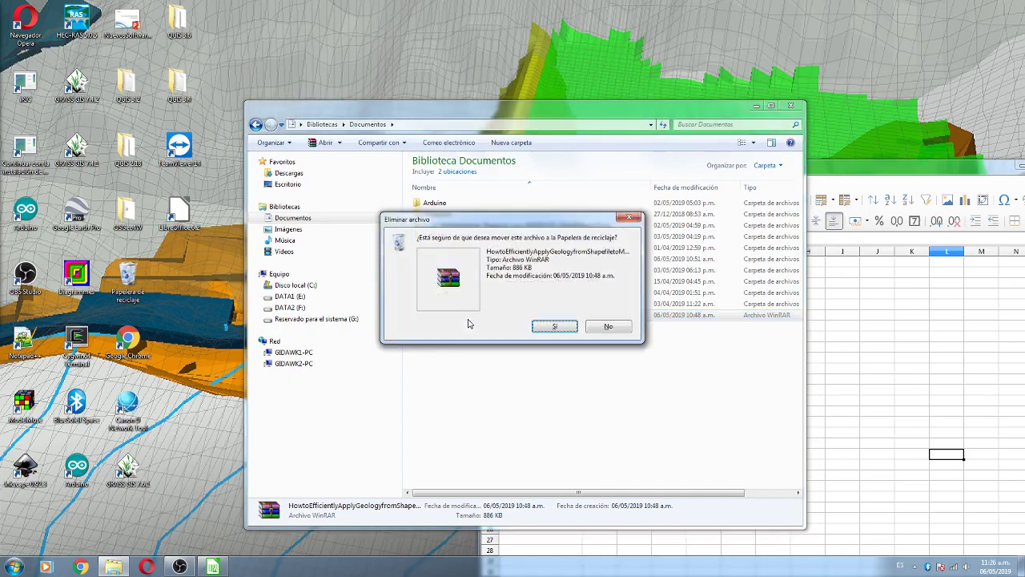
pyautogui.press('Return')
# - Try to compress the HowtoEfficientlyApplyGeologyfromShapefiletoMODFLOWModelMuse folder into a WinRAR archive with the same name
pyautogui.rightClick(470, 320)
pyautogui.click(469, 259)
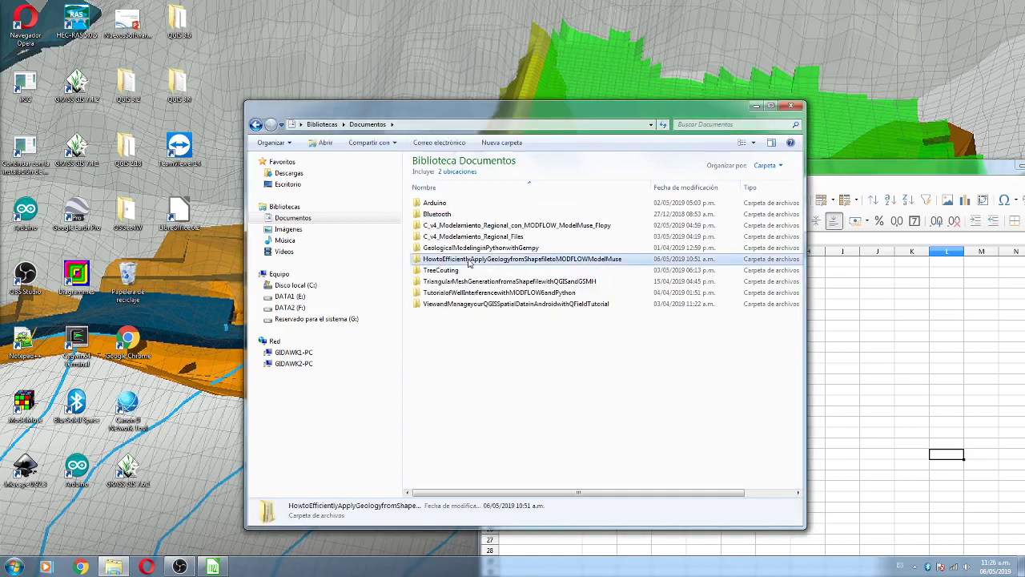
pyautogui.rightClick(469, 258)
pyautogui.click(549, 335)
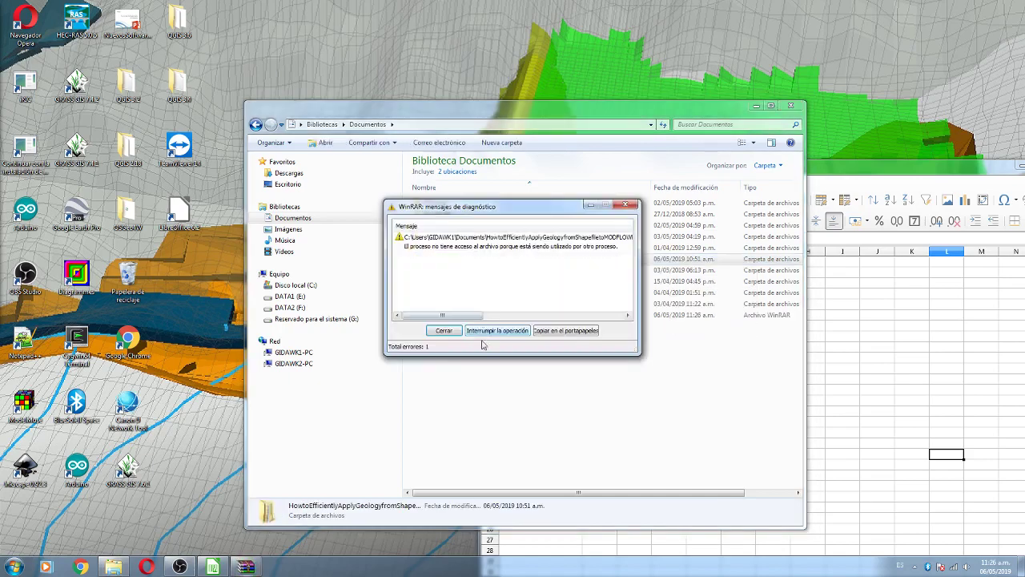
pyautogui.click(628, 208)
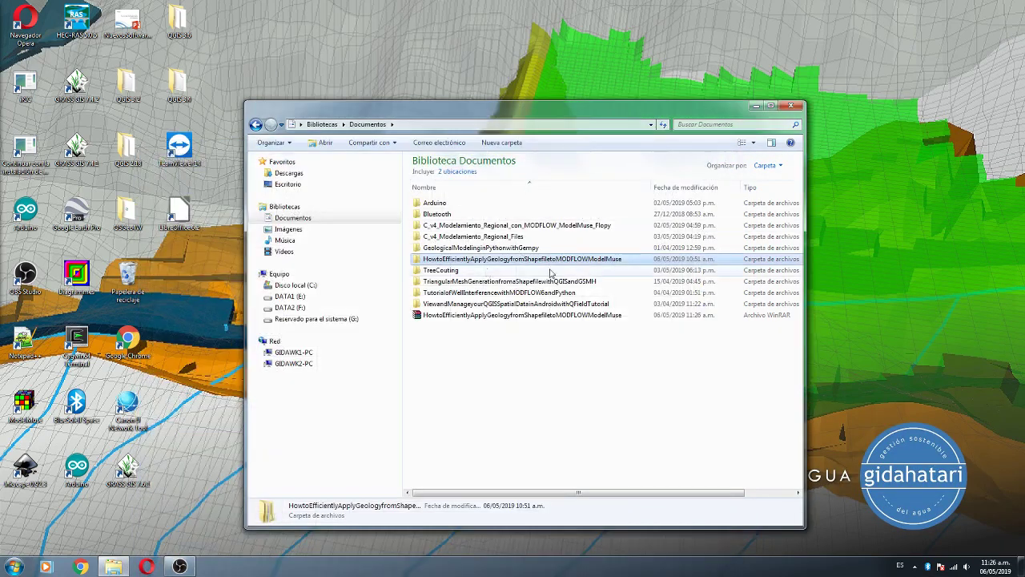
# - Delete the project's archive and compress the HowtoEfficientlyApplyGeologyfromShapefiletoMODFLOWModelMuse folder again into a WinRAR archive
pyautogui.click(519, 316)
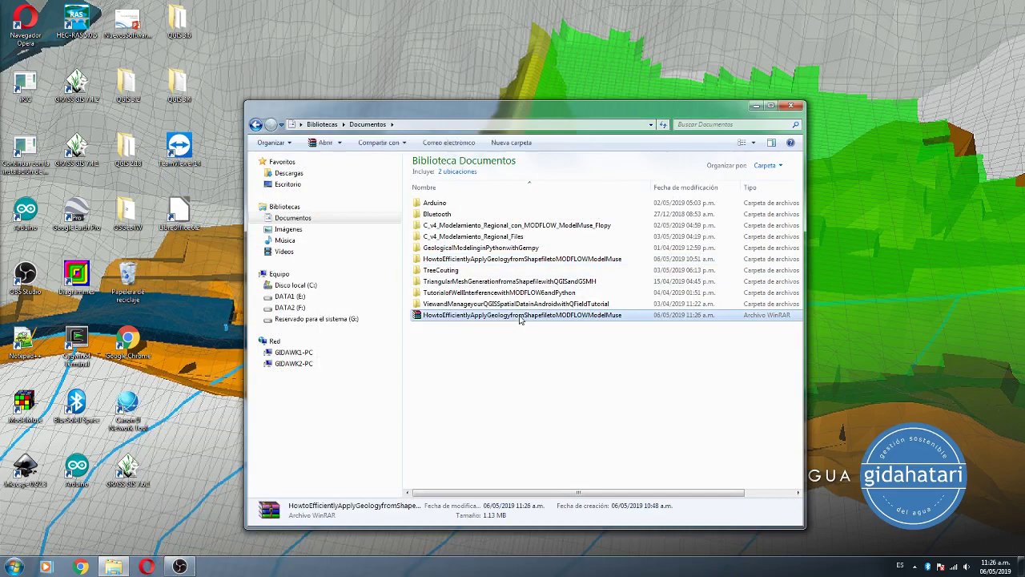
pyautogui.press('Delete')
pyautogui.press('Return')
pyautogui.click(468, 261)
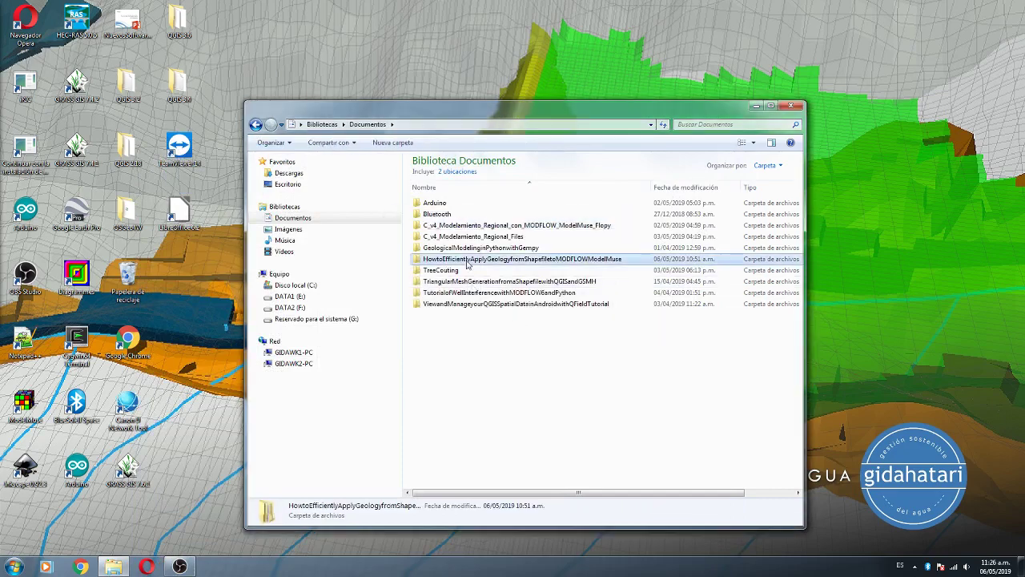
pyautogui.rightClick(468, 261)
pyautogui.click(520, 330)
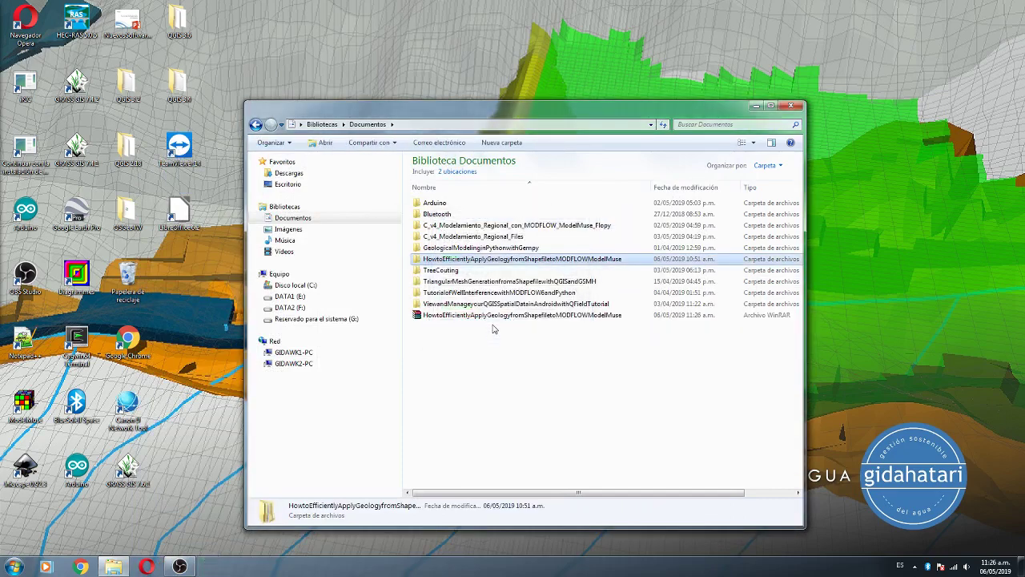
# - Open the Modelo_1b model in ModelMuse from the Model subfolder of the HowtoEfficientlyApplyGeologyfromShapefiletoMODFLOWModelMuse folder
pyautogui.doubleClick(461, 259)
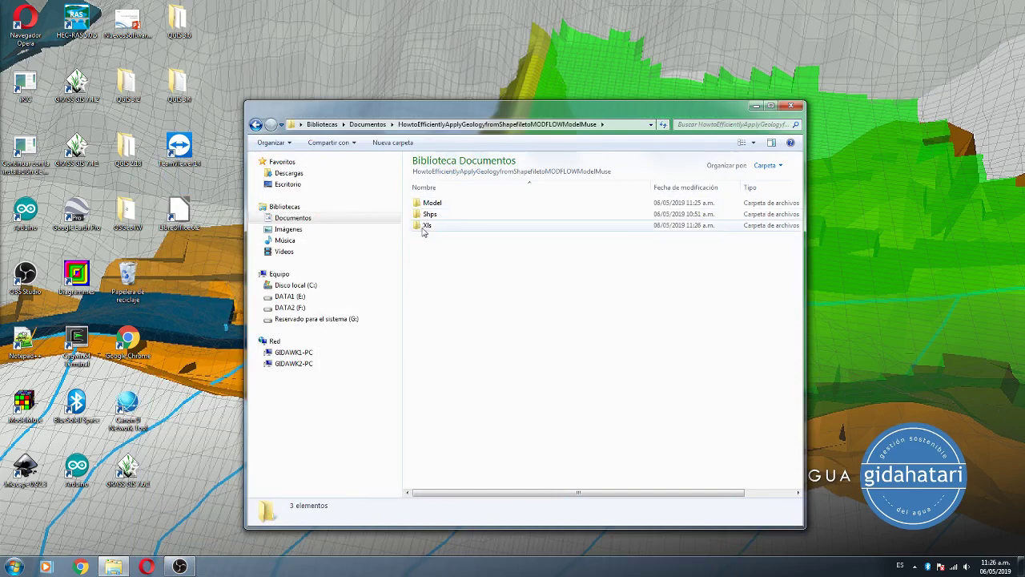
pyautogui.doubleClick(430, 205)
pyautogui.doubleClick(433, 207)
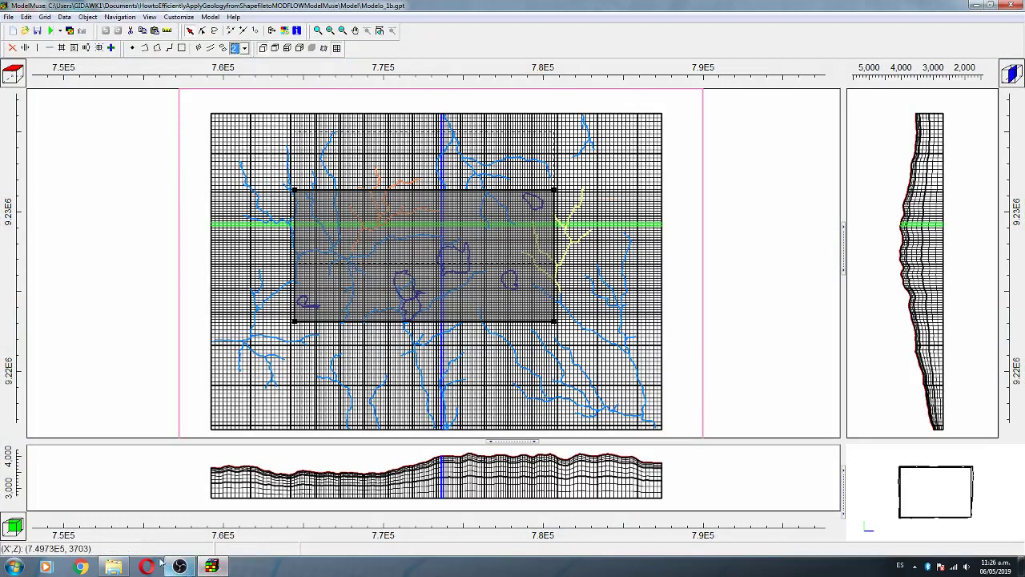
# - Open the Global_variables spreadsheet from the project's Xls folder in LibreOffice Calc
pyautogui.click(113, 567)
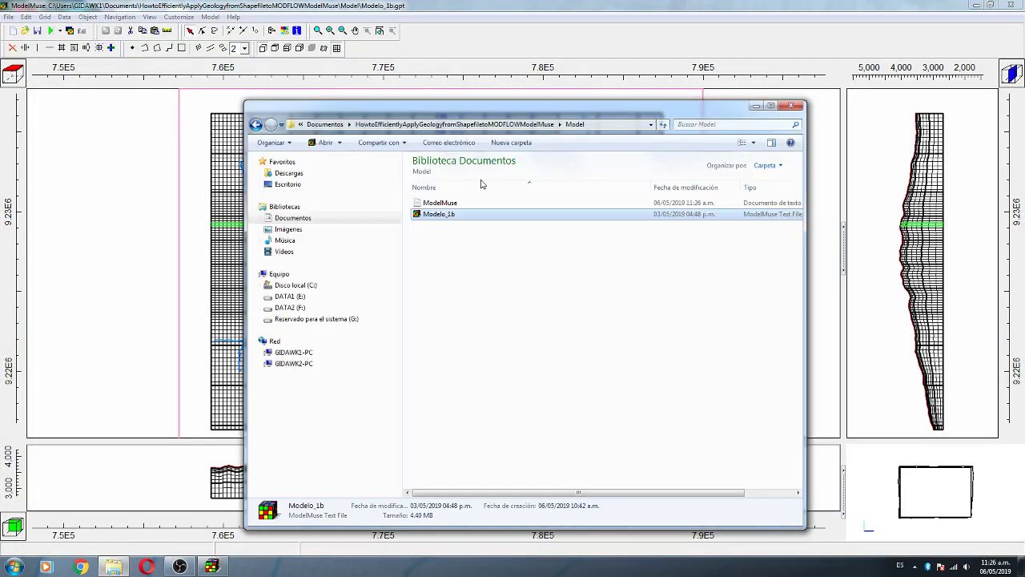
pyautogui.click(504, 125)
pyautogui.click(433, 228)
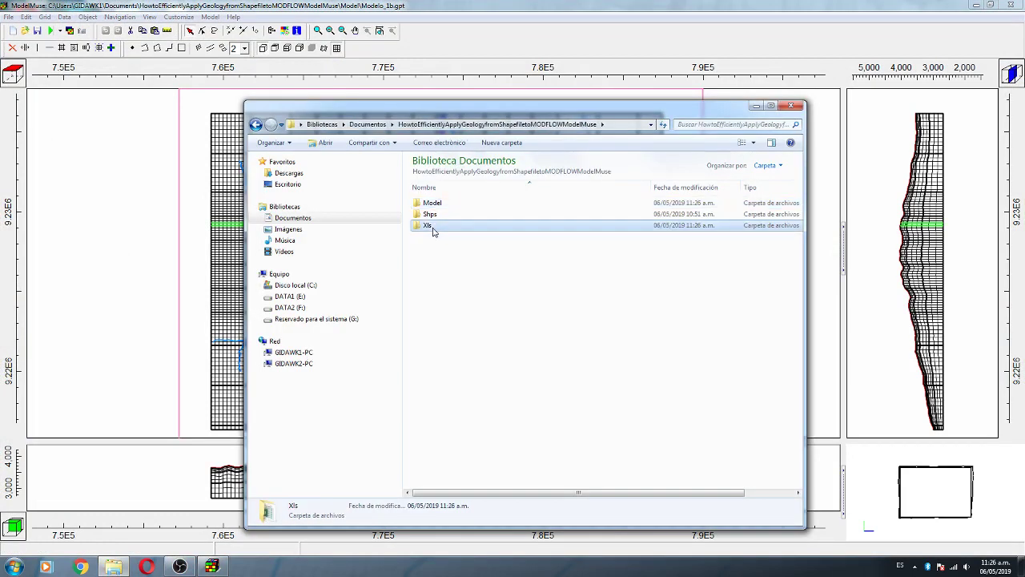
pyautogui.doubleClick(433, 230)
pyautogui.click(433, 205)
pyautogui.rightClick(433, 206)
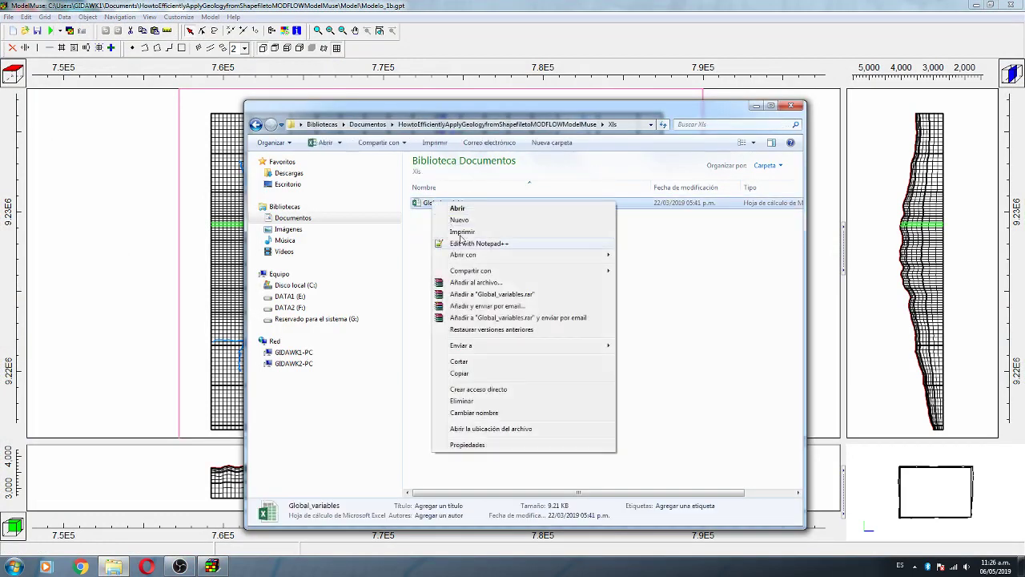
pyautogui.moveTo(467, 254)
pyautogui.click(688, 270)
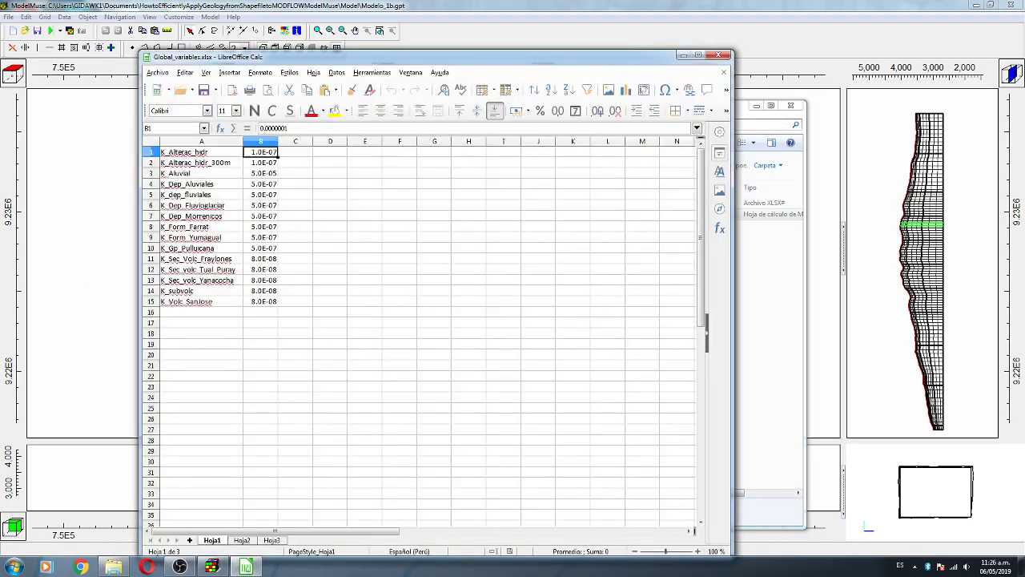
# - Copy the variable names in cells A1:A15 of the spreadsheet and switch back to ModelMuse
pyautogui.click(203, 156)
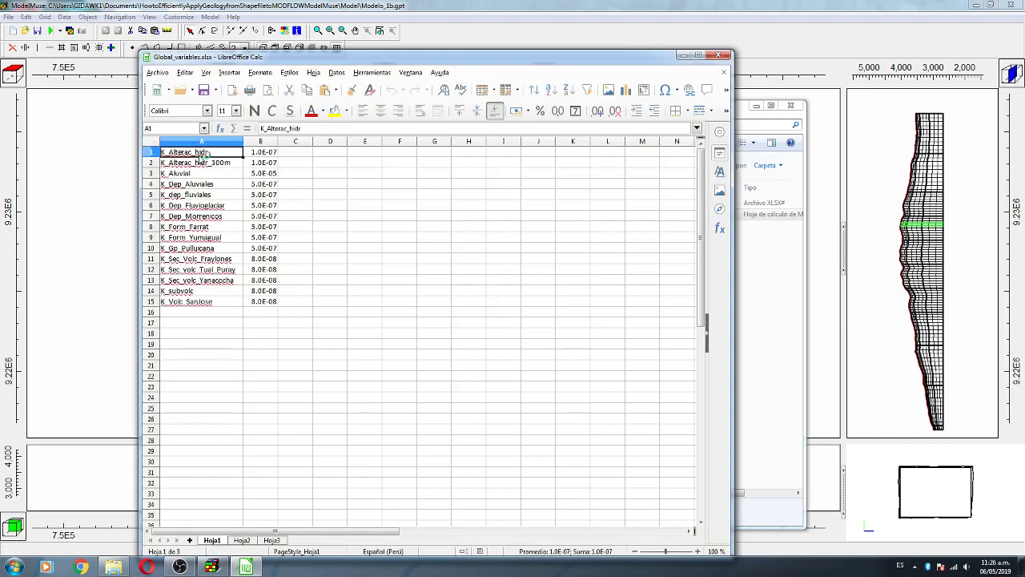
pyautogui.moveTo(204, 156); pyautogui.dragTo(204, 305)
pyautogui.hotkey('ctrl', 'c')
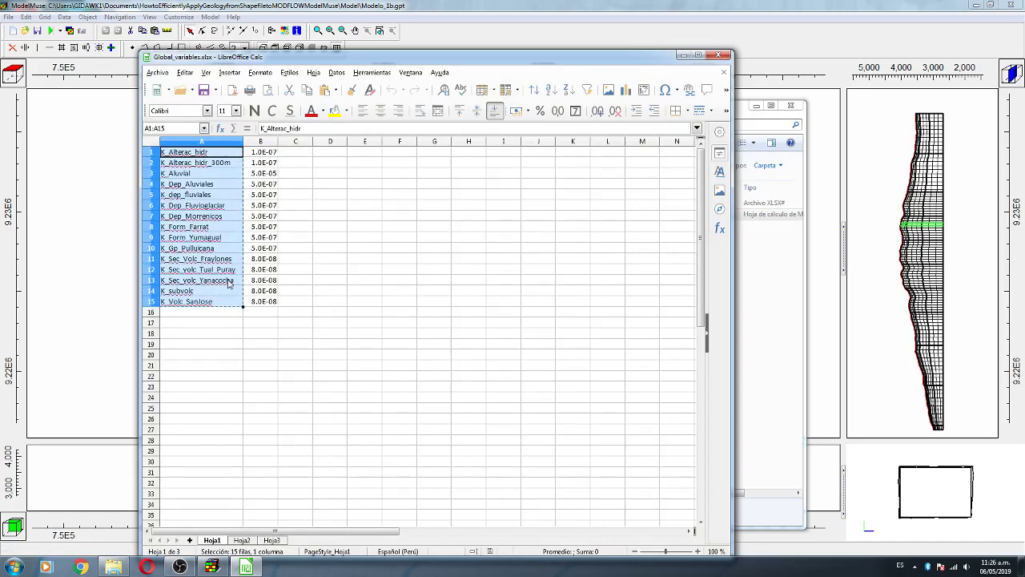
pyautogui.click(69, 122)
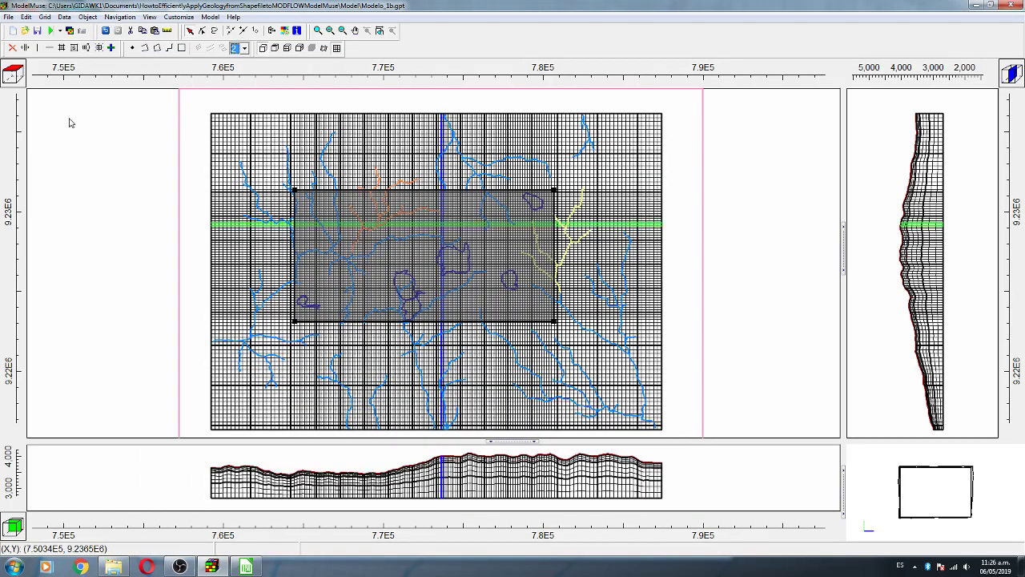
pyautogui.click(64, 17)
pyautogui.click(88, 40)
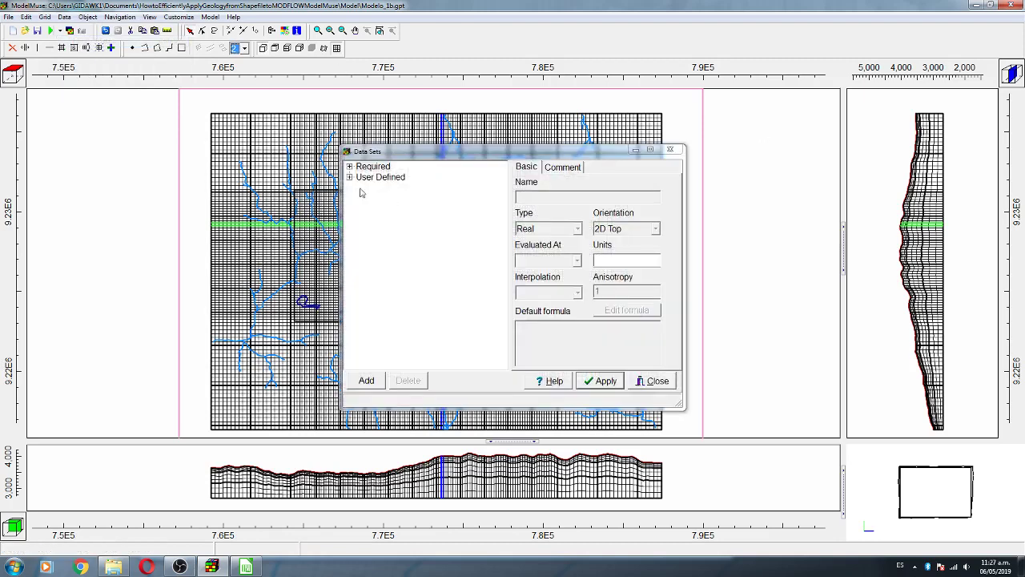
pyautogui.click(350, 177)
pyautogui.click(350, 166)
pyautogui.click(361, 187)
pyautogui.click(360, 188)
pyautogui.click(350, 198)
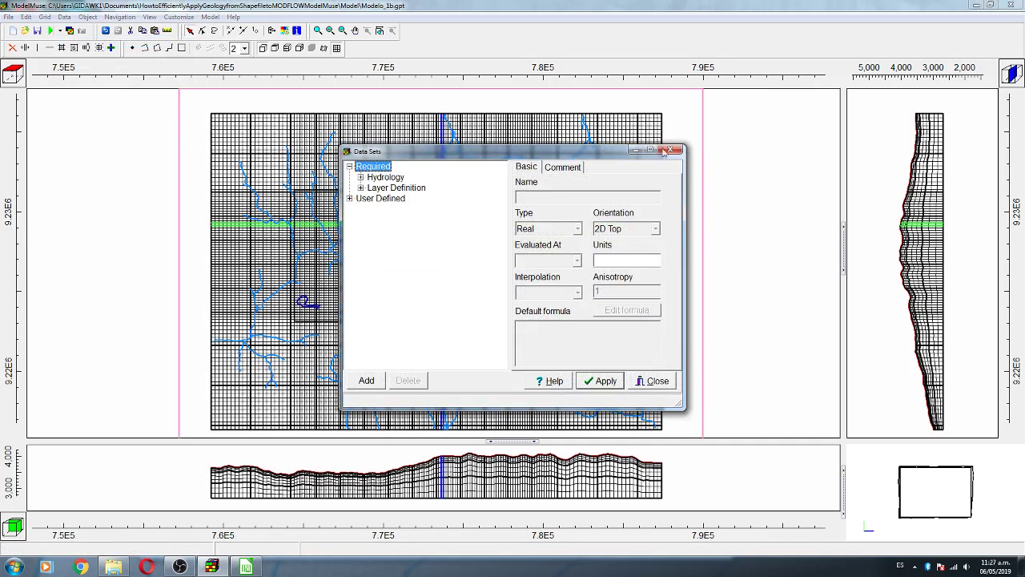
pyautogui.click(671, 149)
# - Paste the copied variable names into the Name column of ModelMuse's Global Variables table and enlarge the dialog to fit them
pyautogui.click(66, 16)
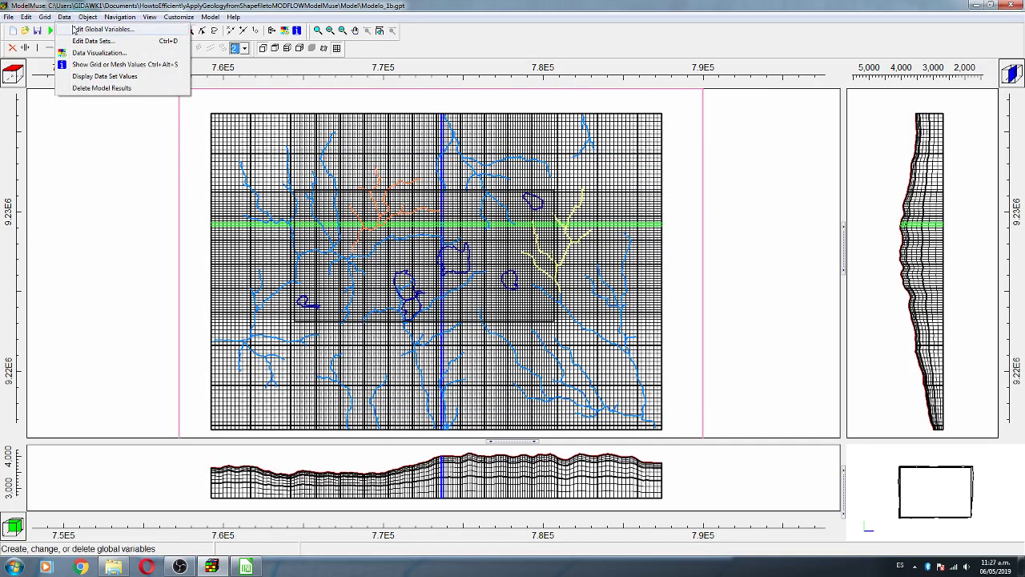
pyautogui.click(88, 29)
pyautogui.click(391, 230)
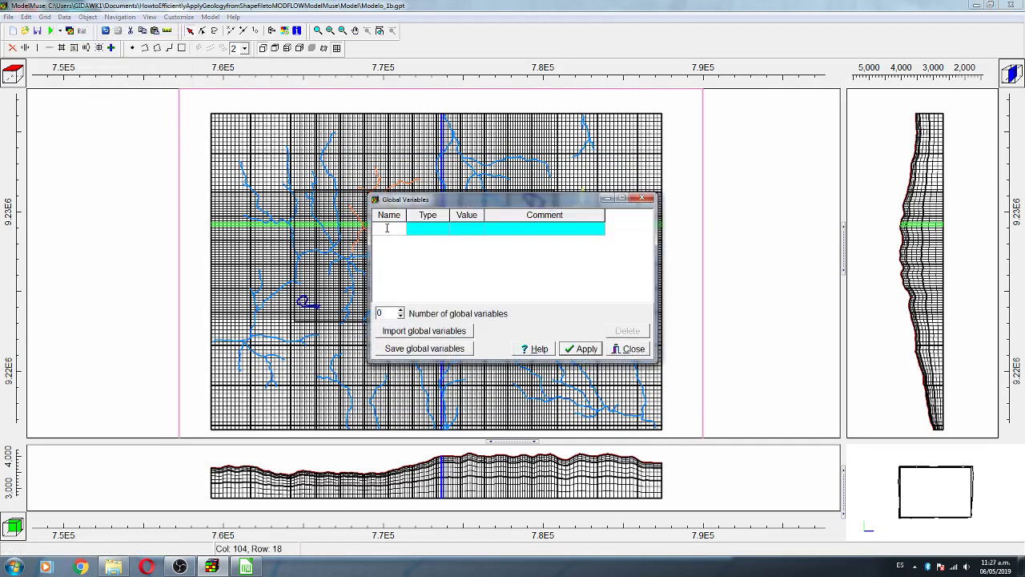
pyautogui.hotkey('ctrl', 'v')
pyautogui.moveTo(487, 363); pyautogui.dragTo(486, 536)
pyautogui.moveTo(488, 207); pyautogui.dragTo(488, 109)
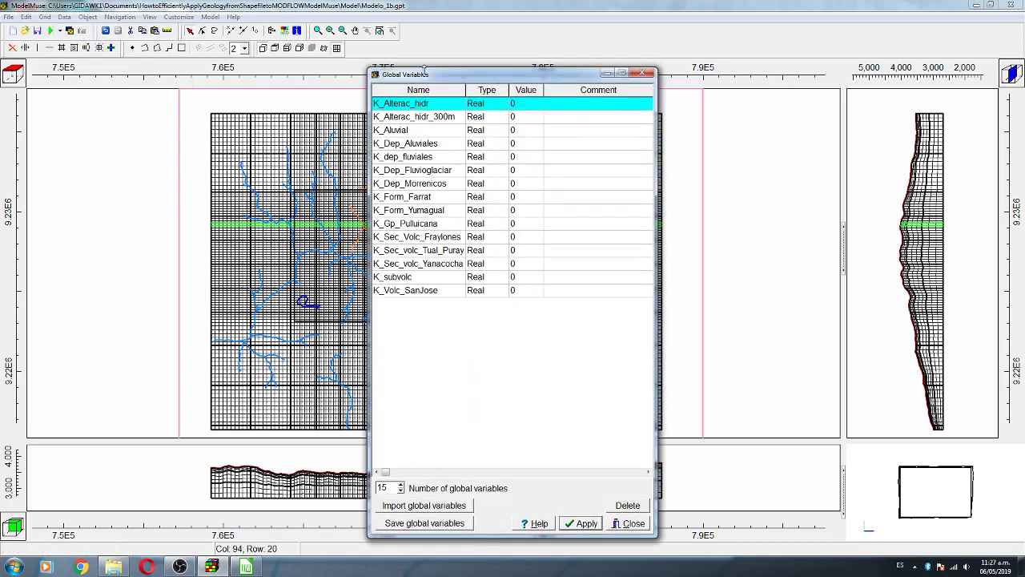
# - Copy cells B1:B15 of the Global_variables spreadsheet into the Value column of ModelMuse's Global Variables table and apply them
pyautogui.click(246, 566)
pyautogui.moveTo(265, 152); pyautogui.dragTo(265, 301)
pyautogui.hotkey('ctrl', 'c')
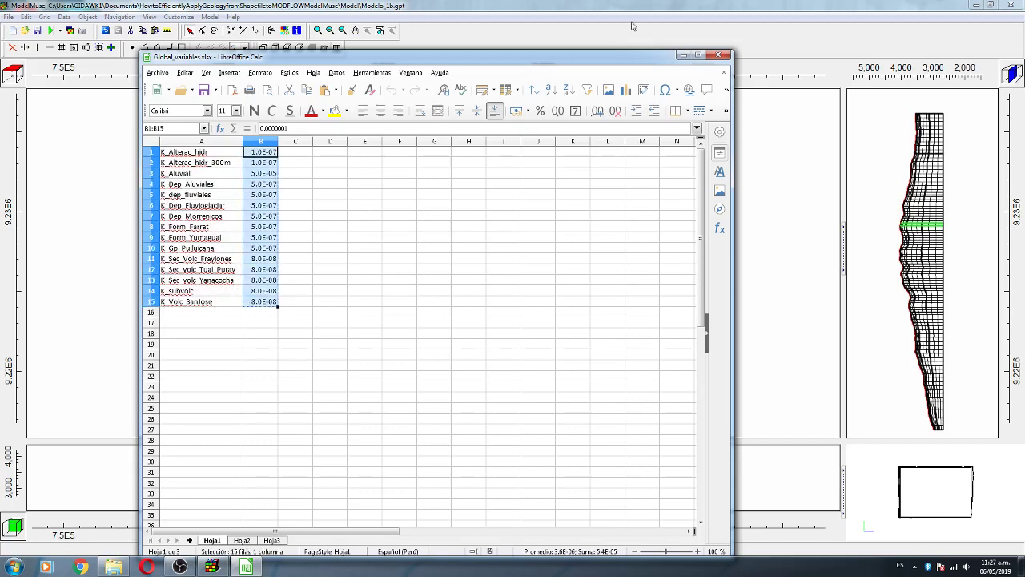
pyautogui.click(683, 55)
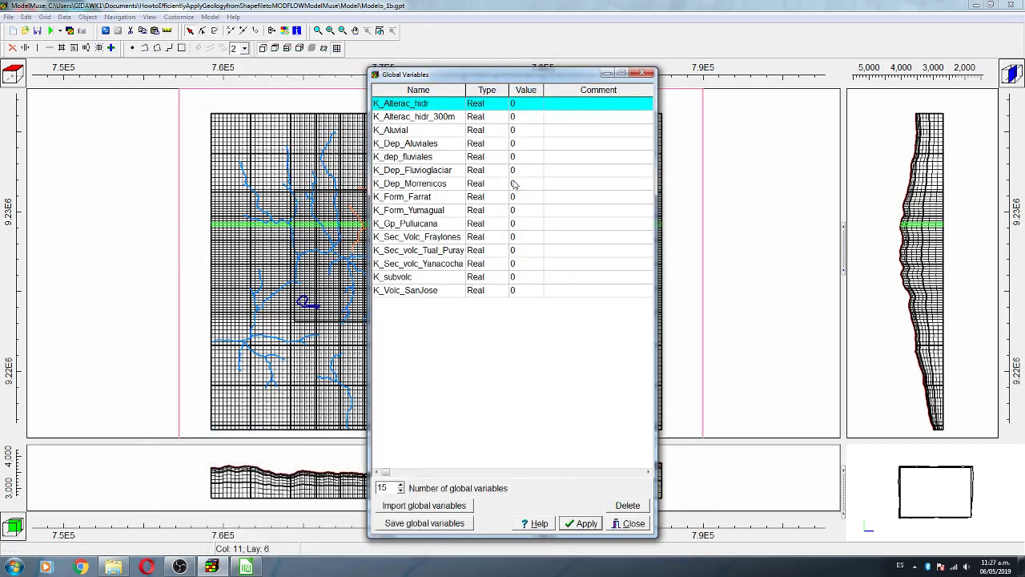
pyautogui.click(531, 105)
pyautogui.hotkey('ctrl', 'v')
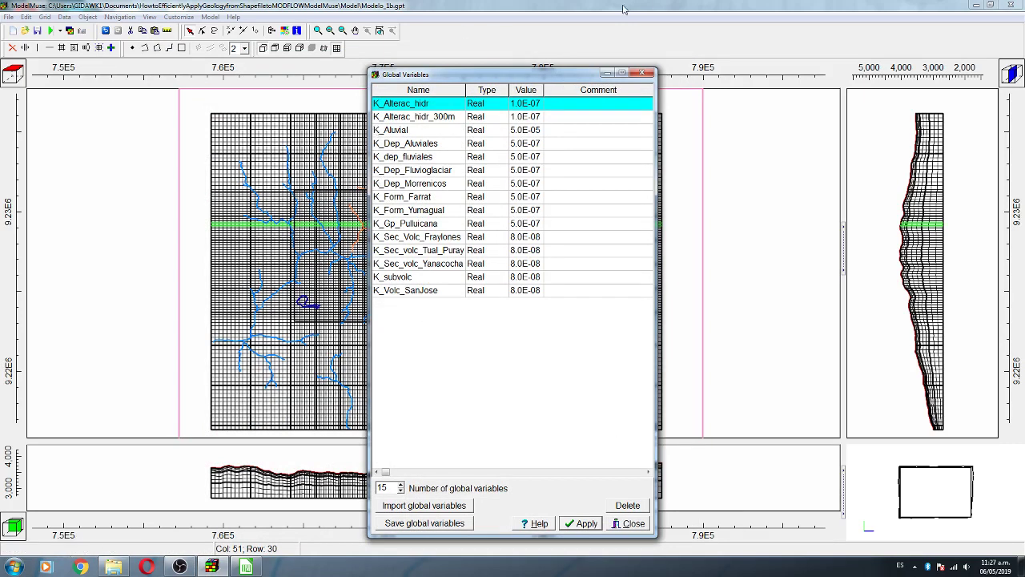
pyautogui.click(581, 523)
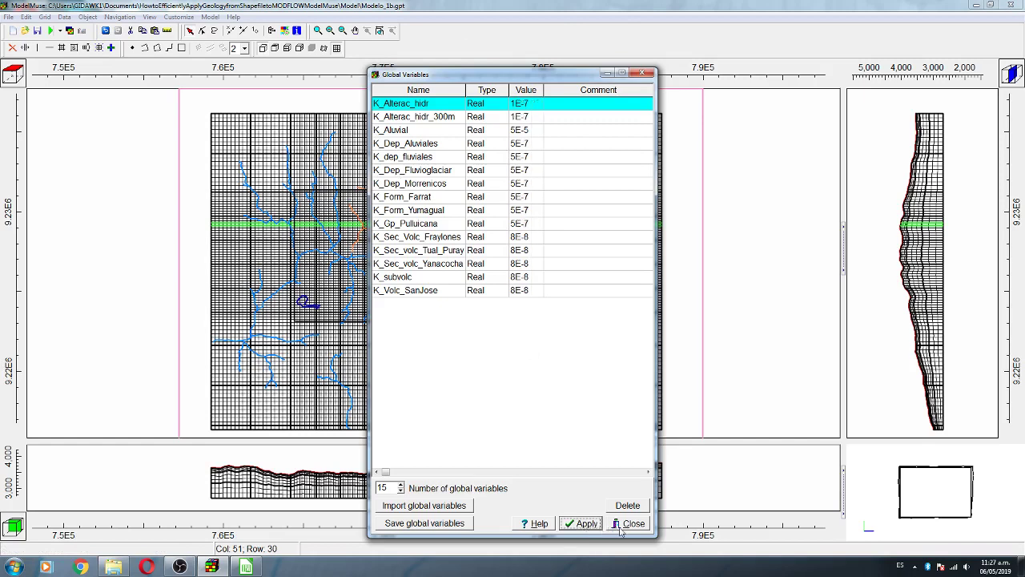
pyautogui.click(628, 524)
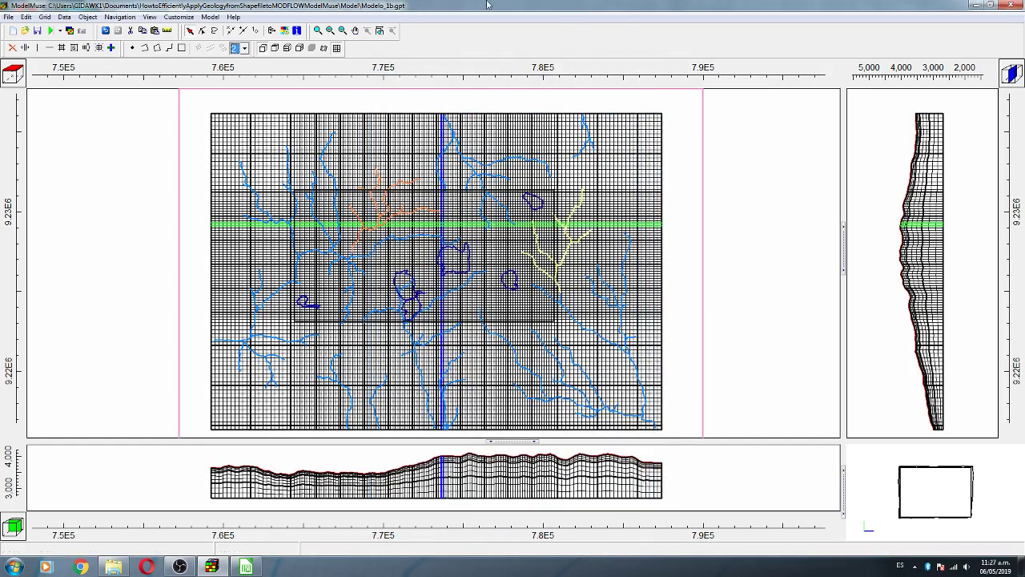
# - Load the Geologia.shp shapefile from the project's Shps folder for import into the model
pyautogui.click(8, 16)
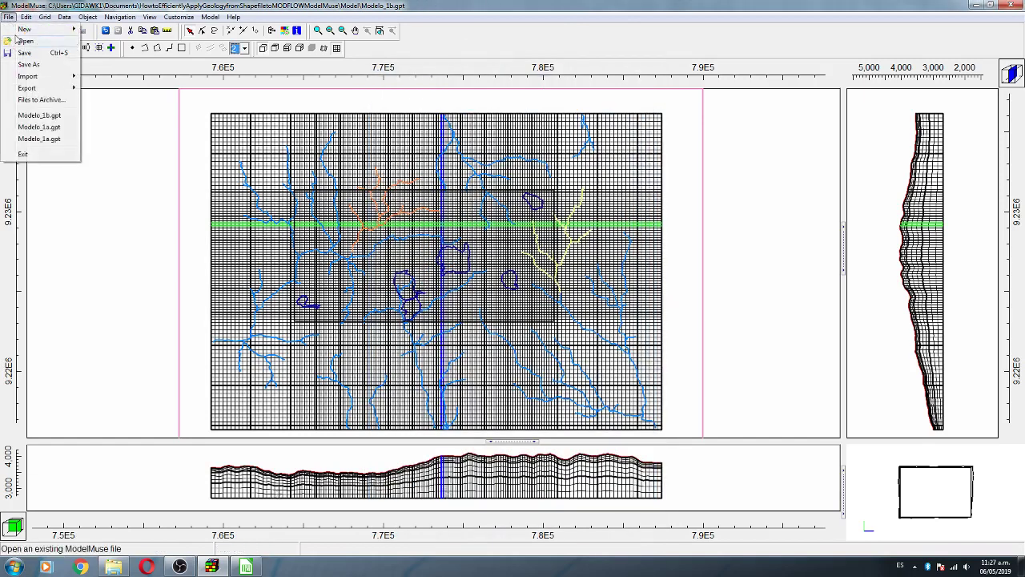
pyautogui.moveTo(72, 80)
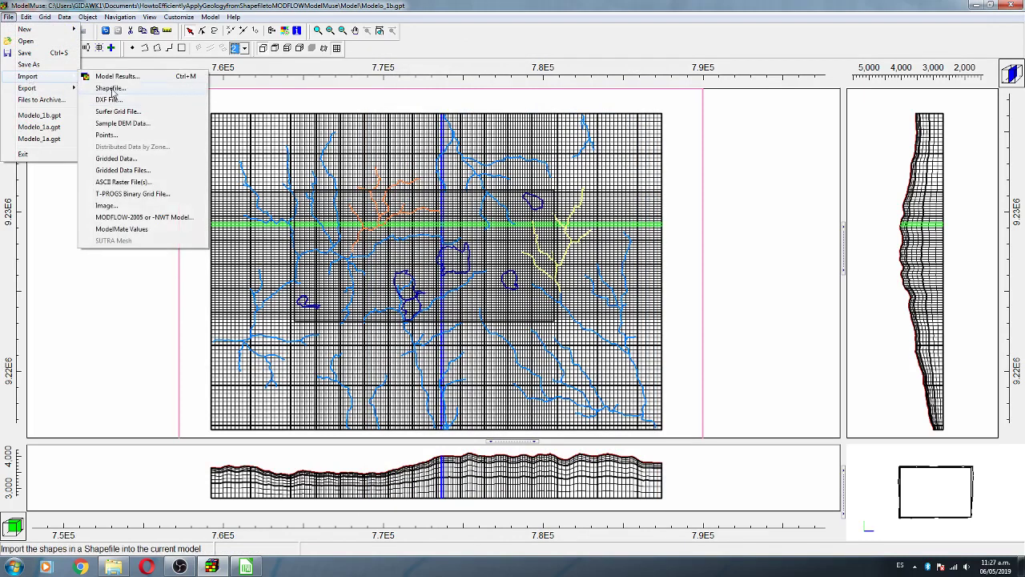
pyautogui.click(110, 88)
pyautogui.click(550, 142)
pyautogui.click(453, 182)
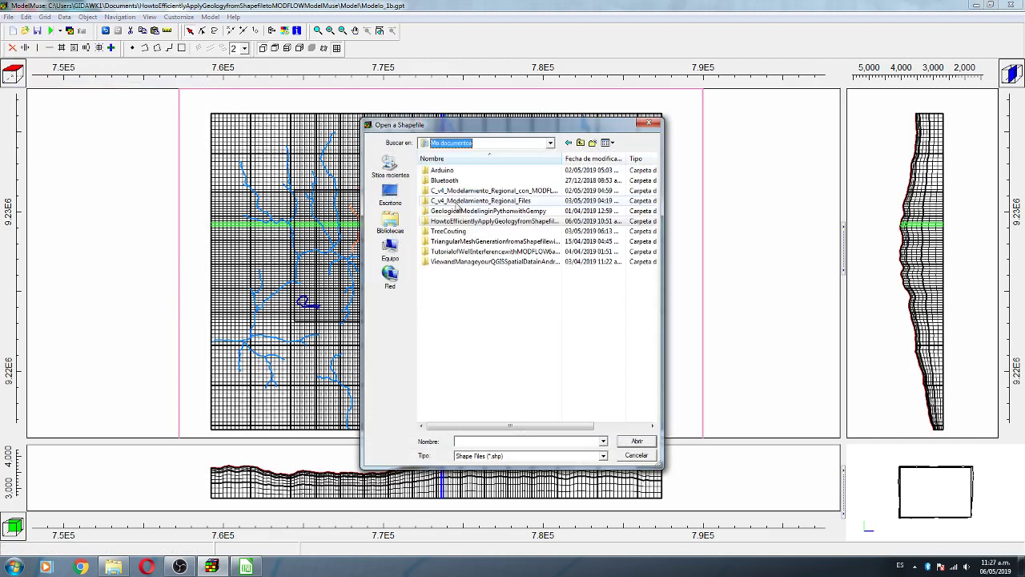
pyautogui.doubleClick(456, 221)
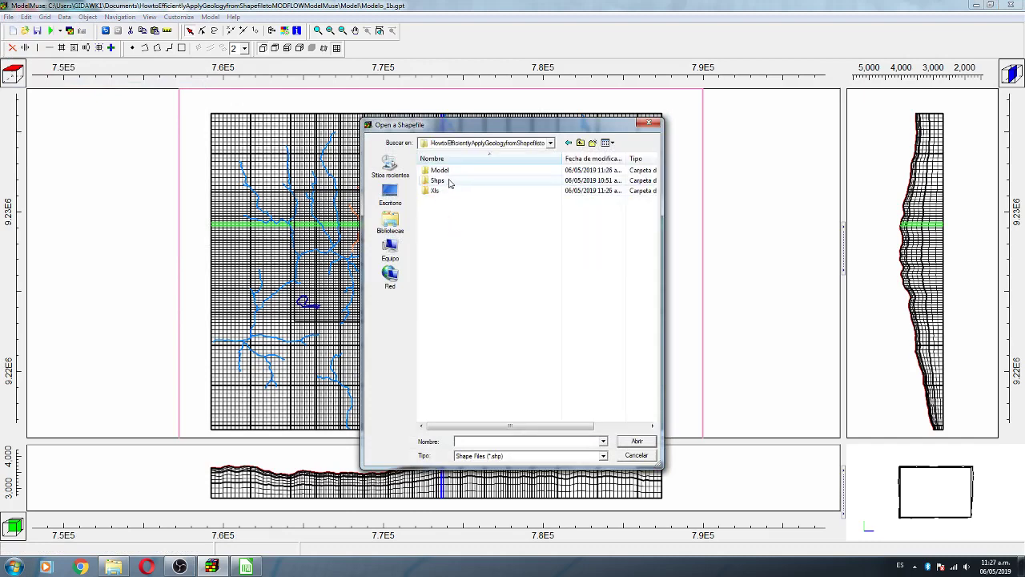
pyautogui.doubleClick(438, 181)
pyautogui.click(449, 173)
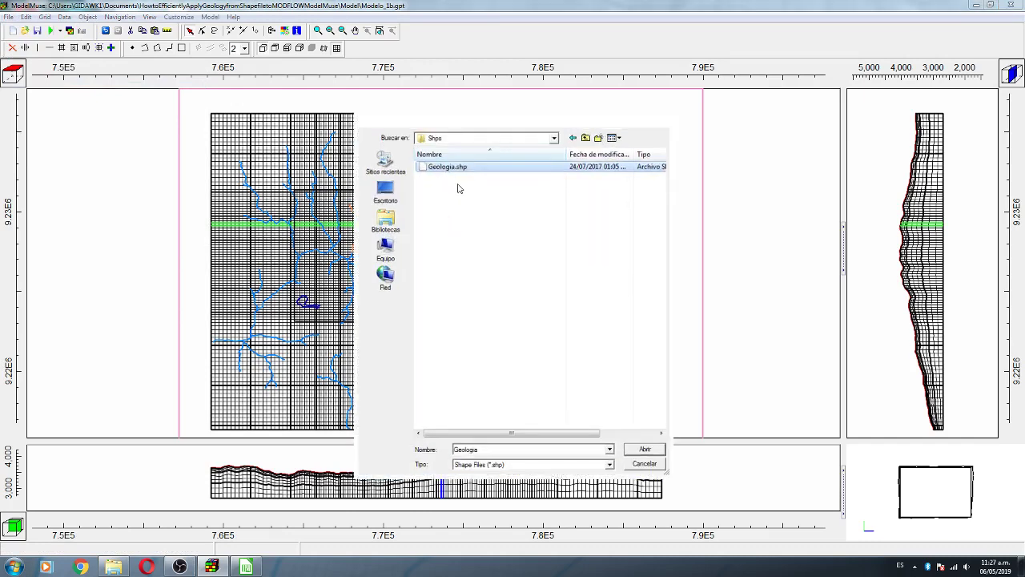
pyautogui.doubleClick(449, 171)
# - Import the Geologia shapes as objects that set values of enclosed cells, bringing in only the KX attribute as a new data set
pyautogui.click(374, 172)
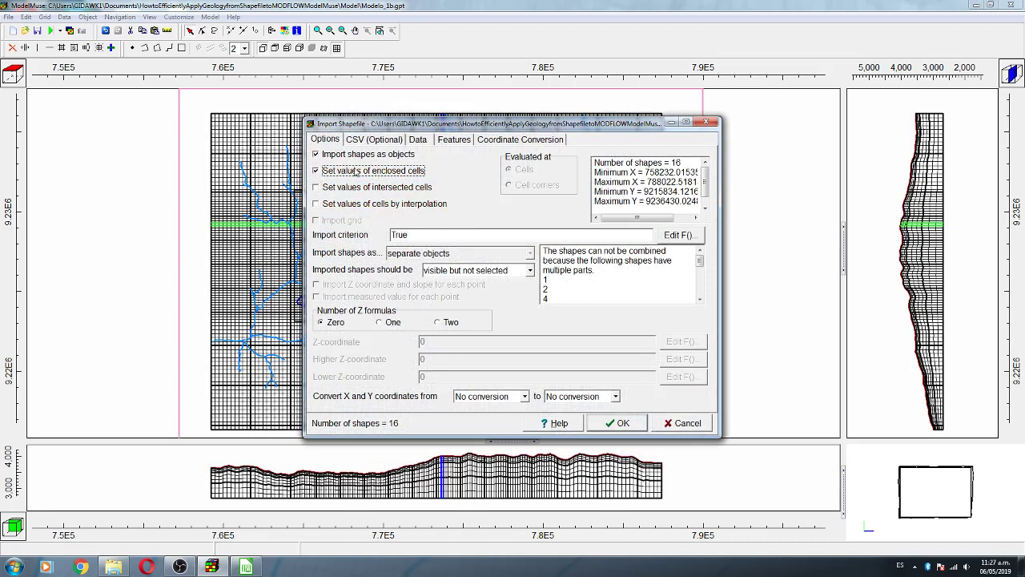
pyautogui.click(417, 140)
pyautogui.click(377, 191)
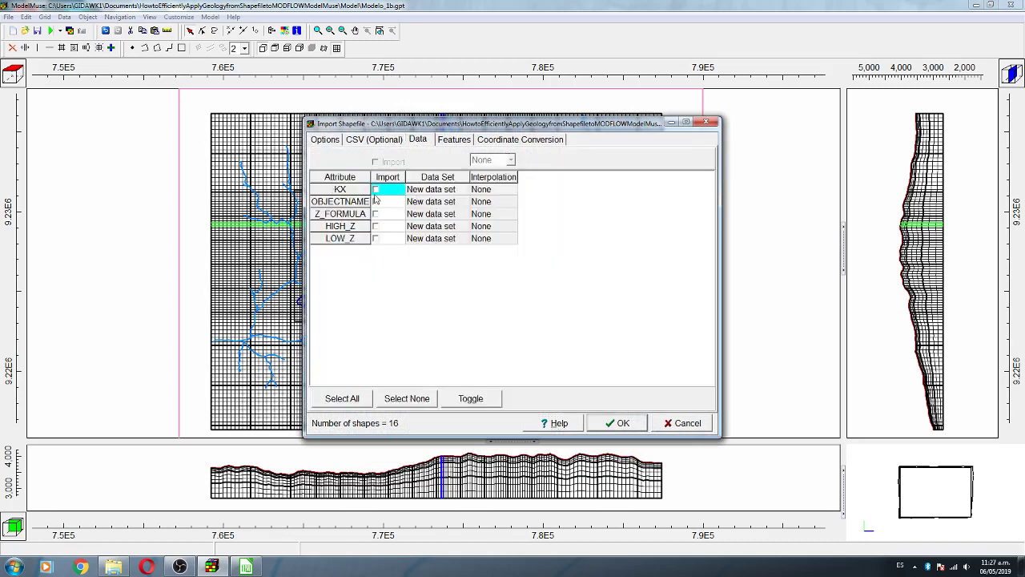
pyautogui.click(378, 191)
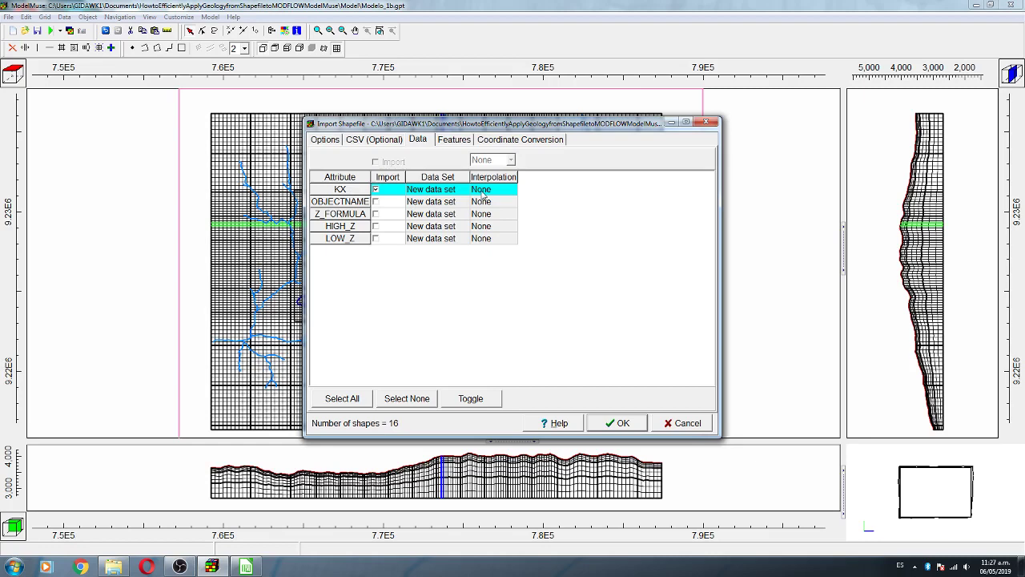
pyautogui.click(622, 423)
pyautogui.click(425, 323)
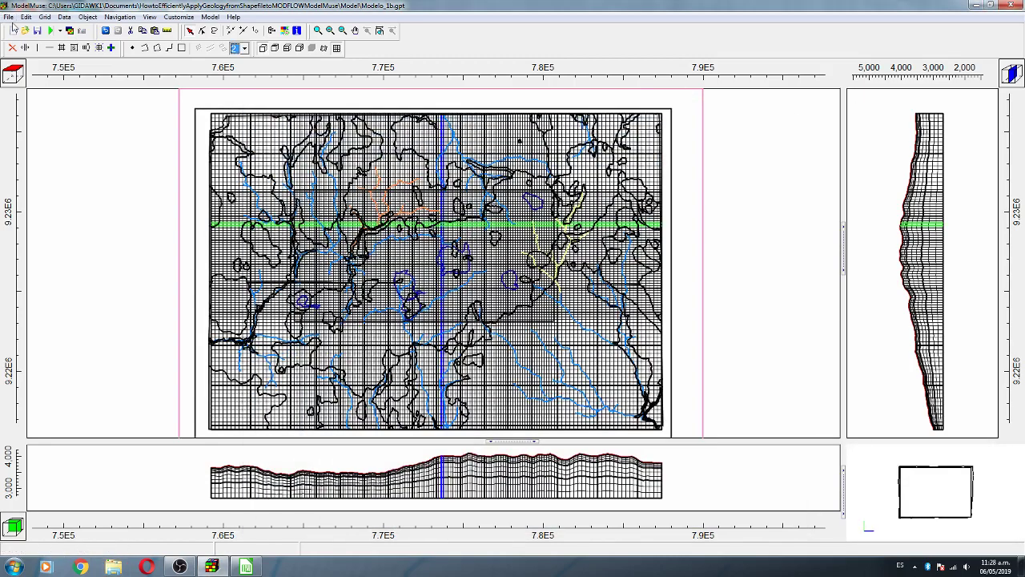
# - Look up the data set created from the shapefile attribute among the user-defined data sets, and close the data set list
pyautogui.click(9, 16)
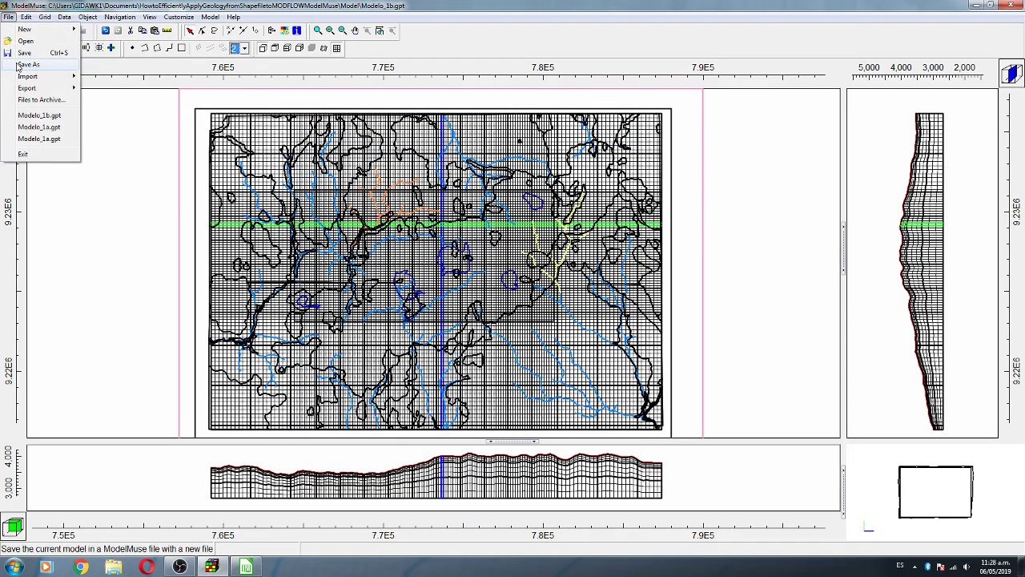
pyautogui.moveTo(25, 17)
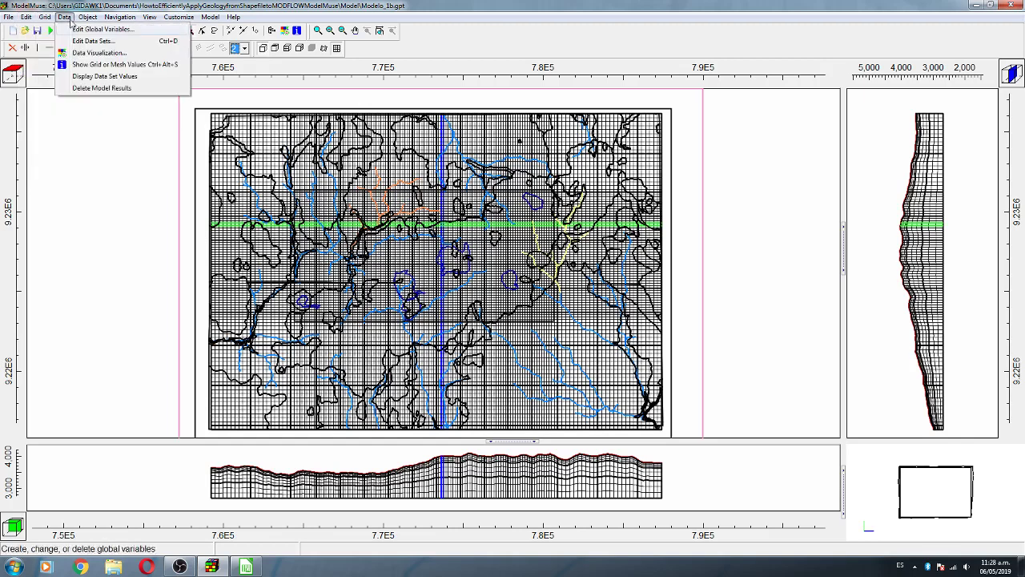
pyautogui.click(79, 42)
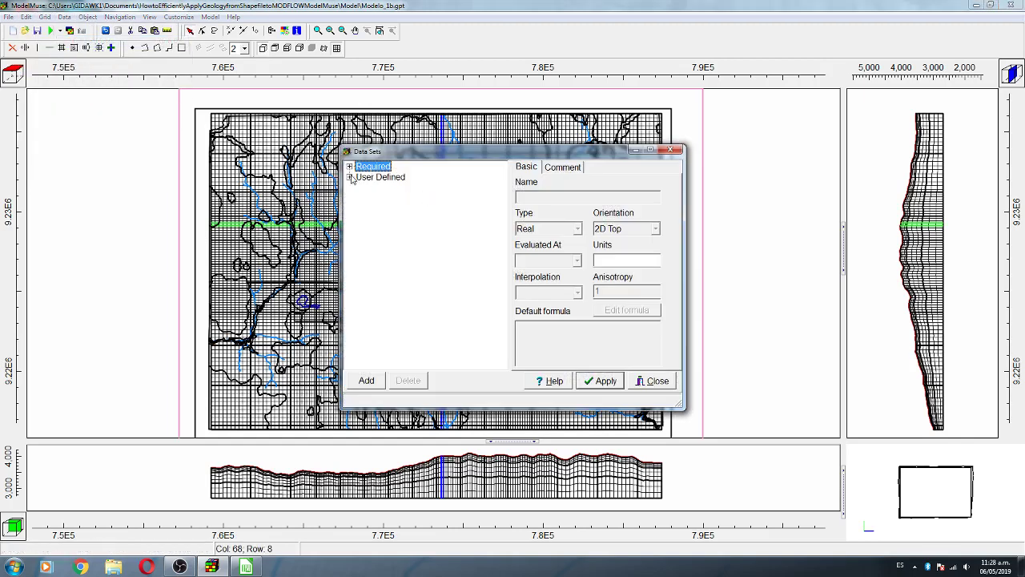
pyautogui.click(350, 177)
pyautogui.click(360, 187)
pyautogui.click(388, 200)
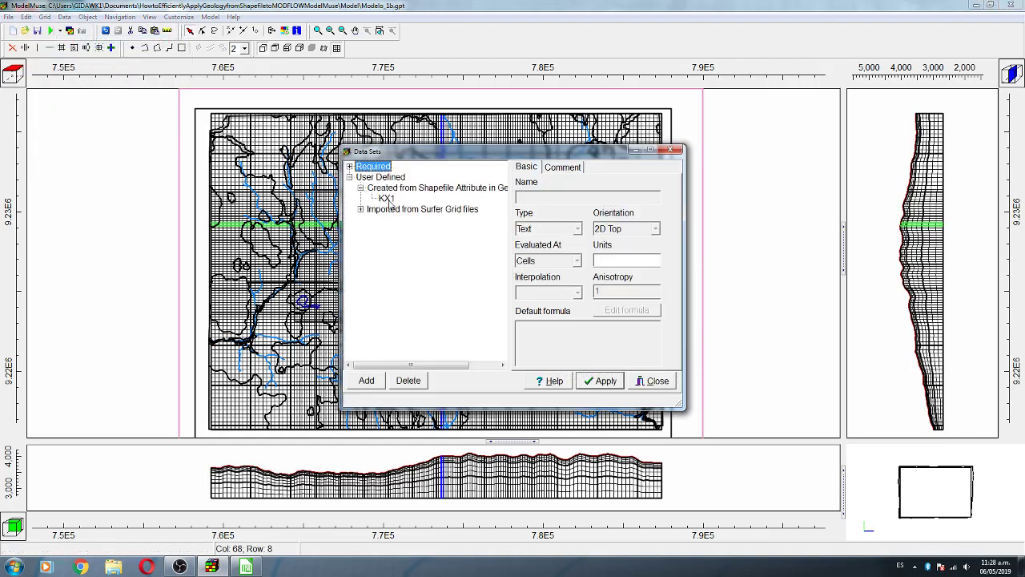
pyautogui.click(677, 149)
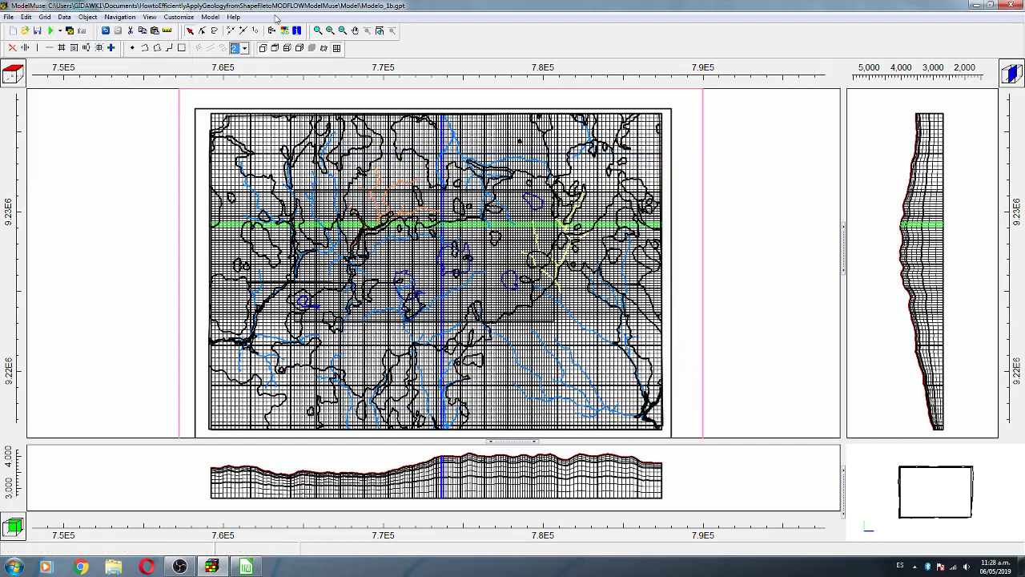
# - Color the grid by the user-defined KX1 data set created from the Geologia shapefile, and close the visualization settings
pyautogui.click(286, 30)
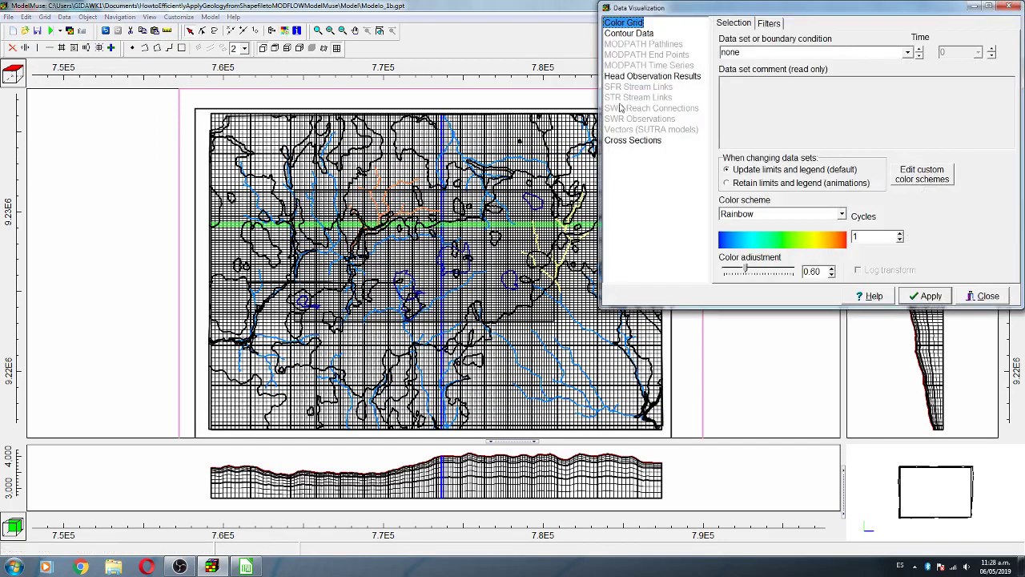
pyautogui.click(909, 53)
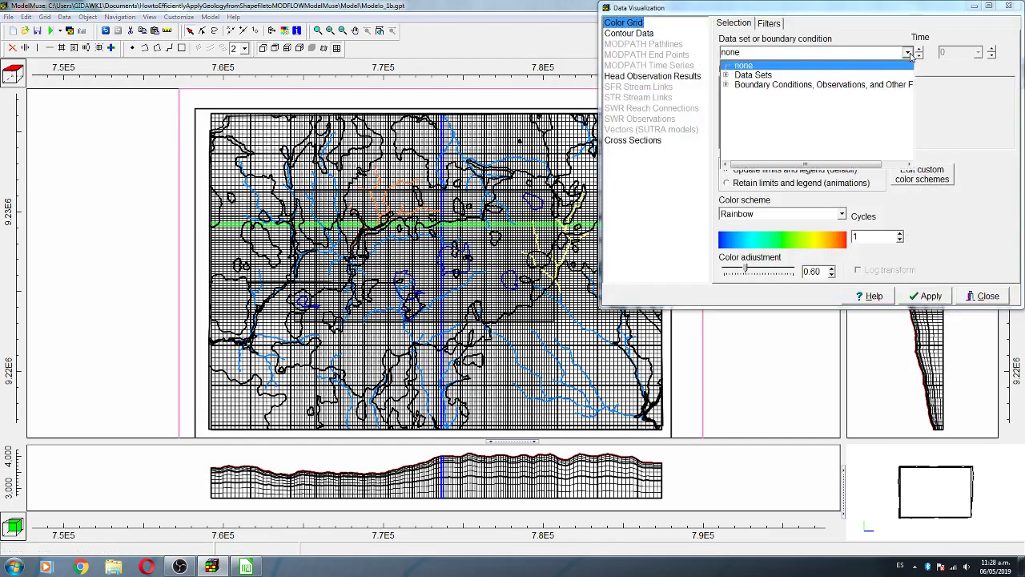
pyautogui.click(729, 75)
pyautogui.click(736, 85)
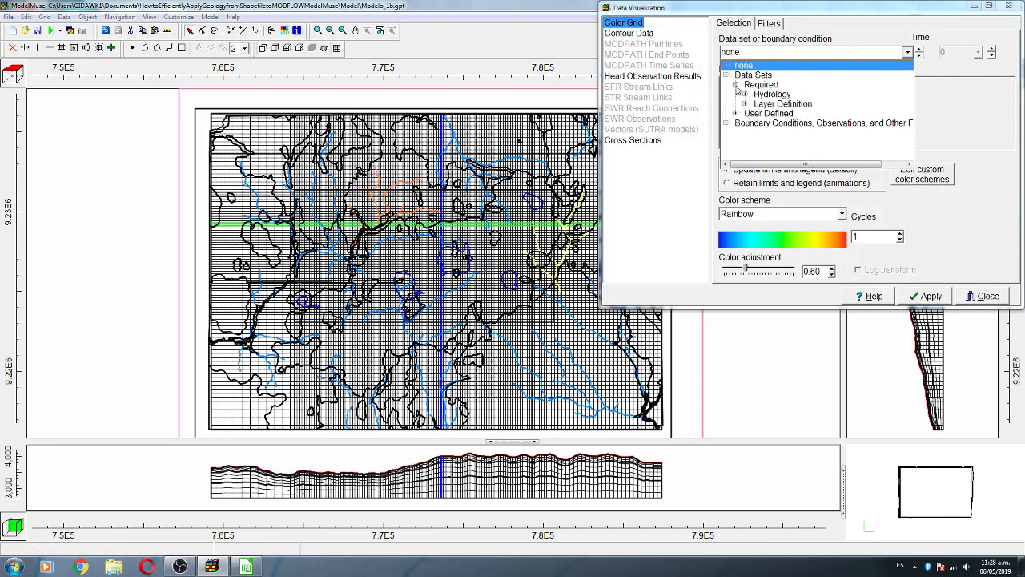
pyautogui.click(735, 85)
pyautogui.click(747, 105)
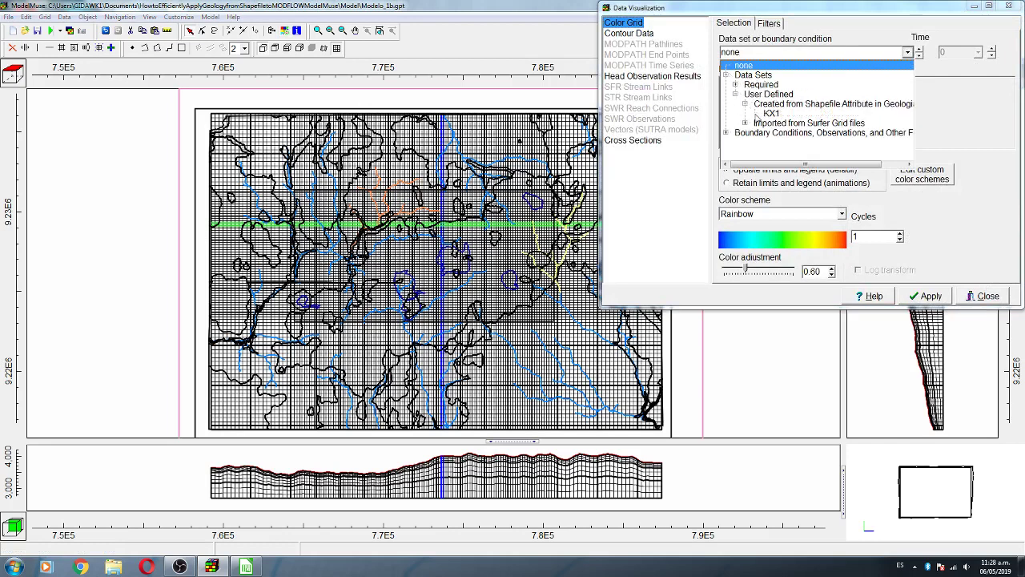
pyautogui.click(768, 117)
pyautogui.click(928, 295)
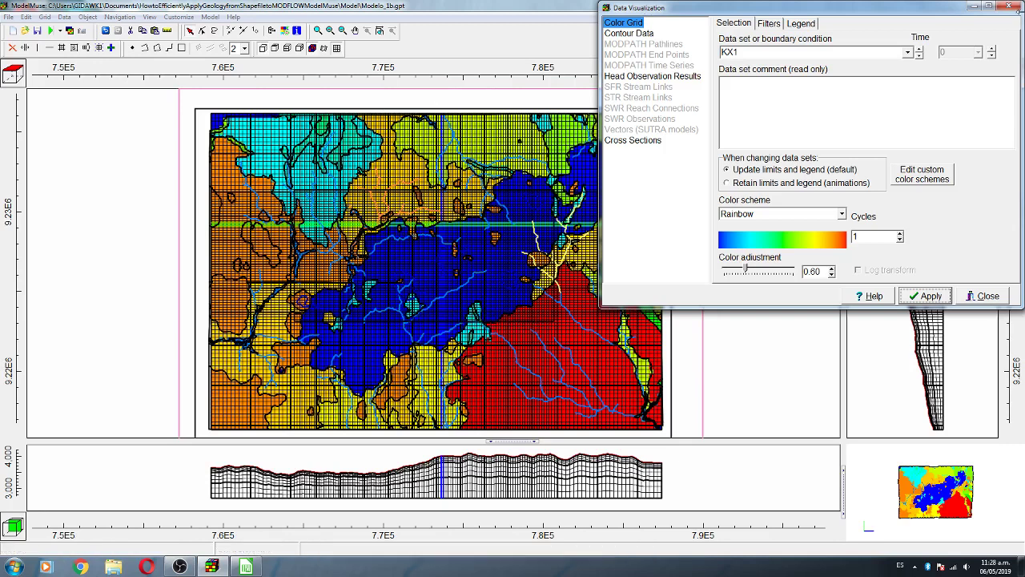
pyautogui.click(183, 47)
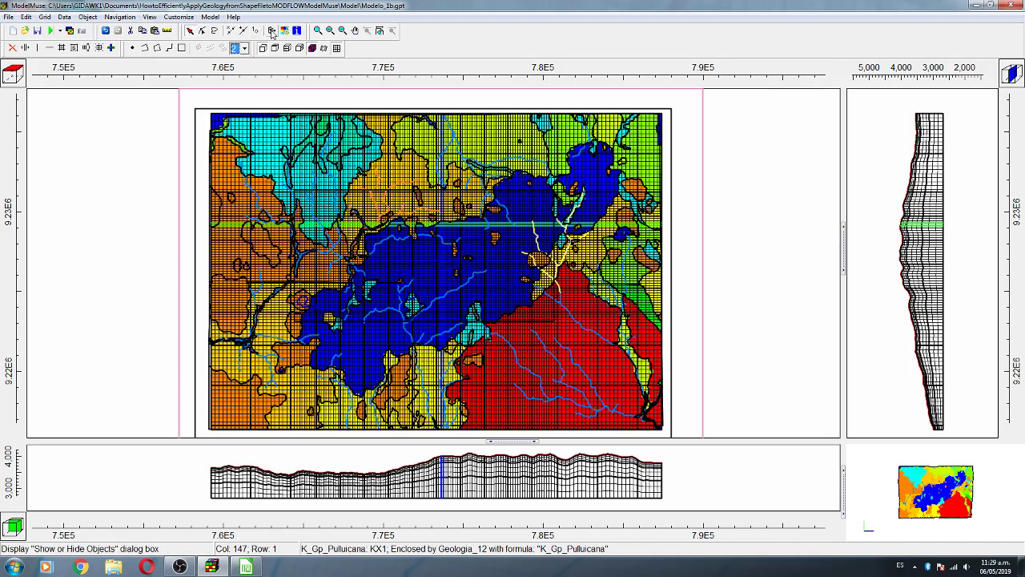
# - Open the list for showing or hiding objects, enlarge it over the model and find the Geologia objects
pyautogui.click(88, 17)
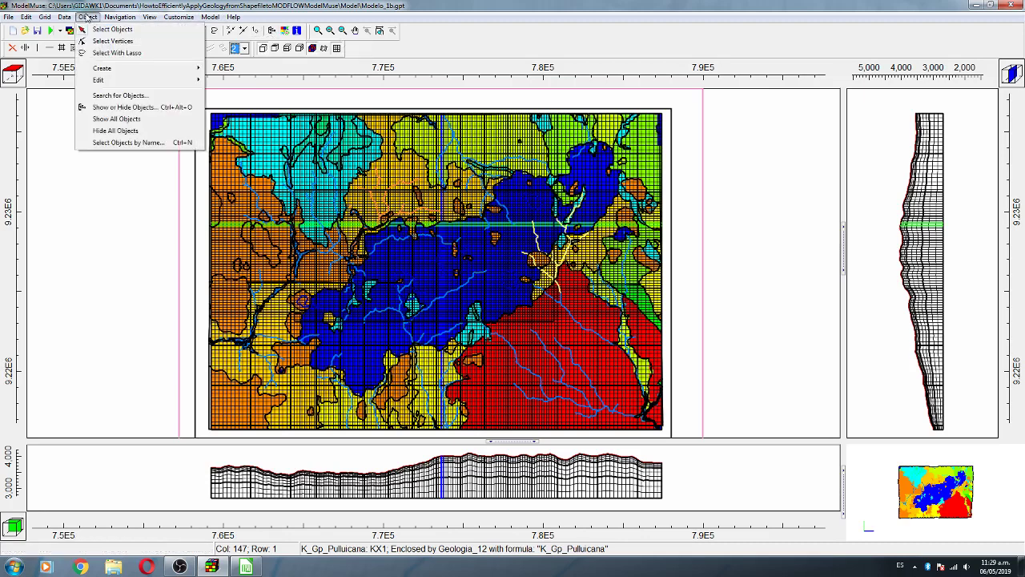
pyautogui.click(107, 110)
pyautogui.moveTo(883, 11); pyautogui.dragTo(641, 52)
pyautogui.moveTo(662, 277); pyautogui.dragTo(662, 399)
pyautogui.click(560, 62)
pyautogui.scroll(-2, 618, 142)
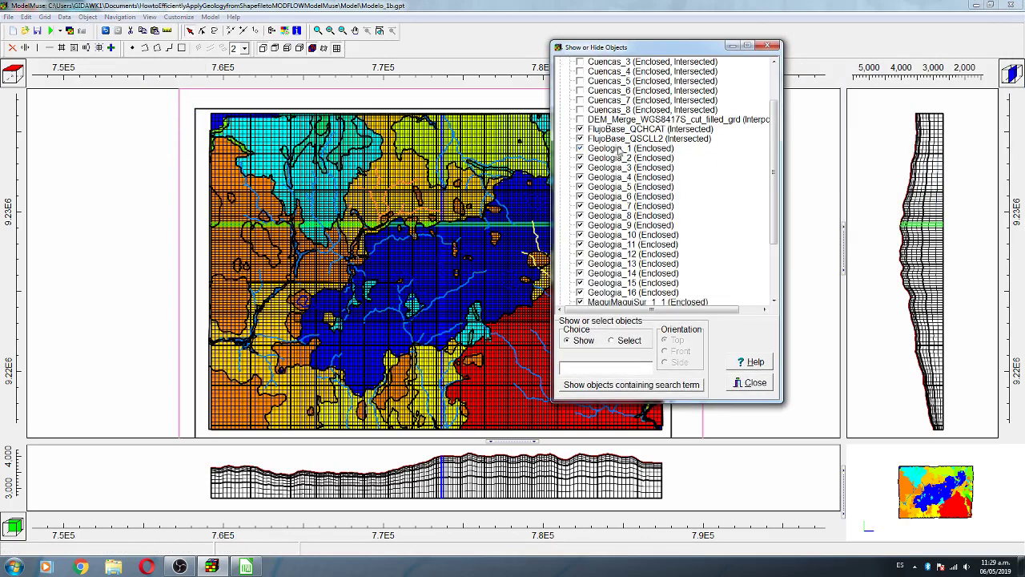
pyautogui.scroll(-1, 620, 148)
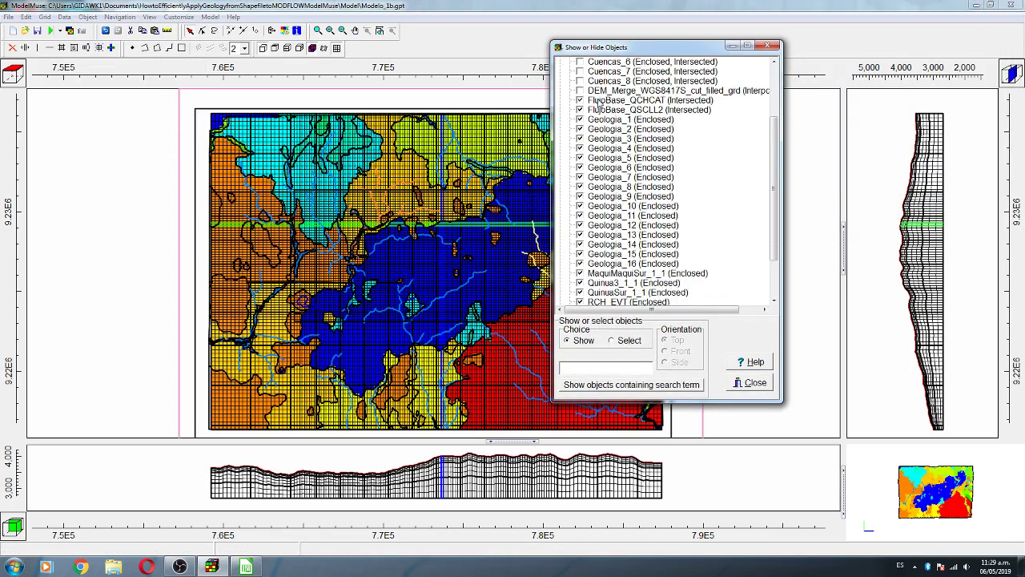
# - Open the properties of Geologia_1 and copy the name K_Alterac_hidr_300m, without quotes, from its KX1 data set formula
pyautogui.doubleClick(613, 120)
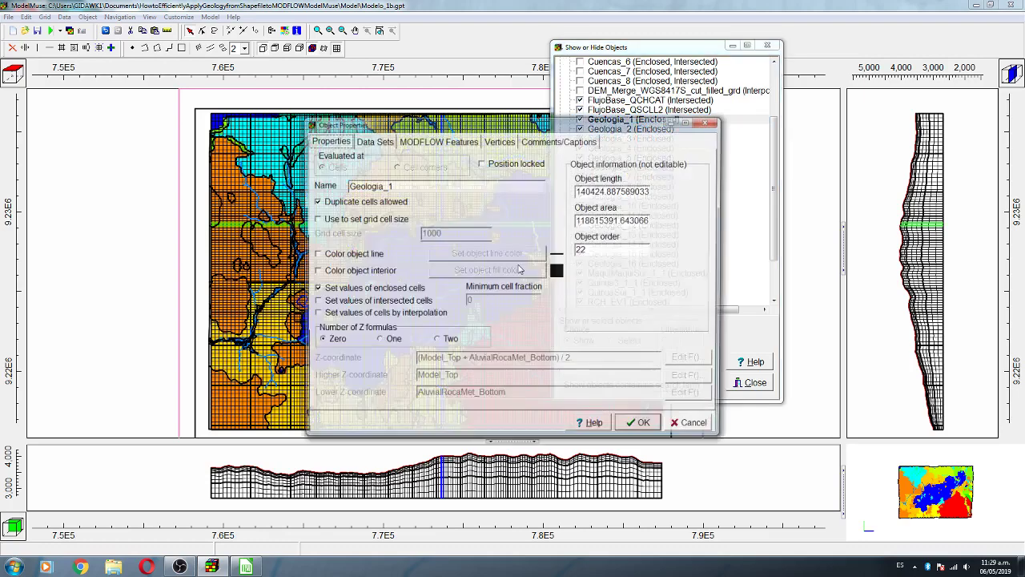
pyautogui.click(372, 141)
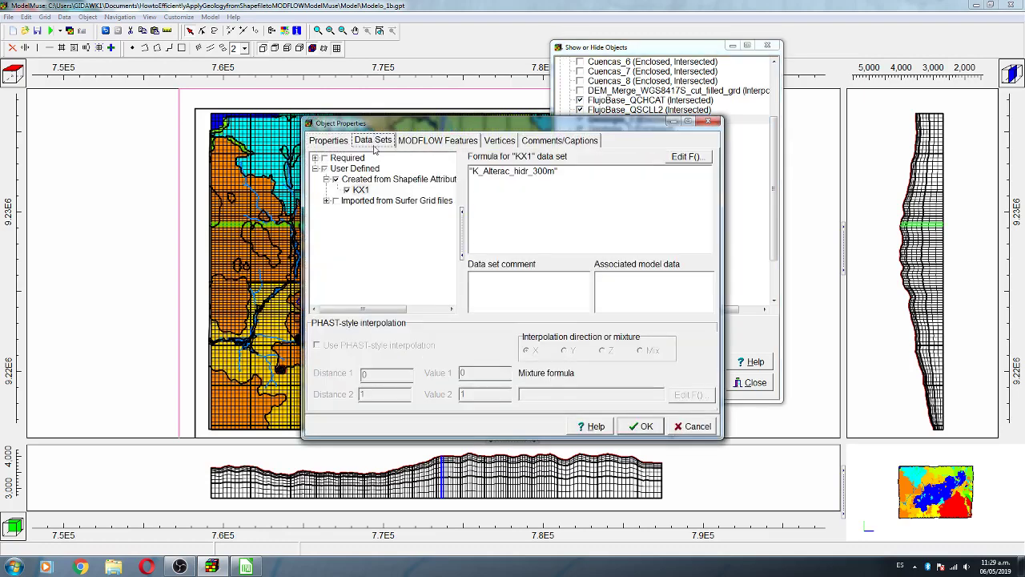
pyautogui.click(474, 170)
pyautogui.moveTo(473, 171); pyautogui.dragTo(556, 171)
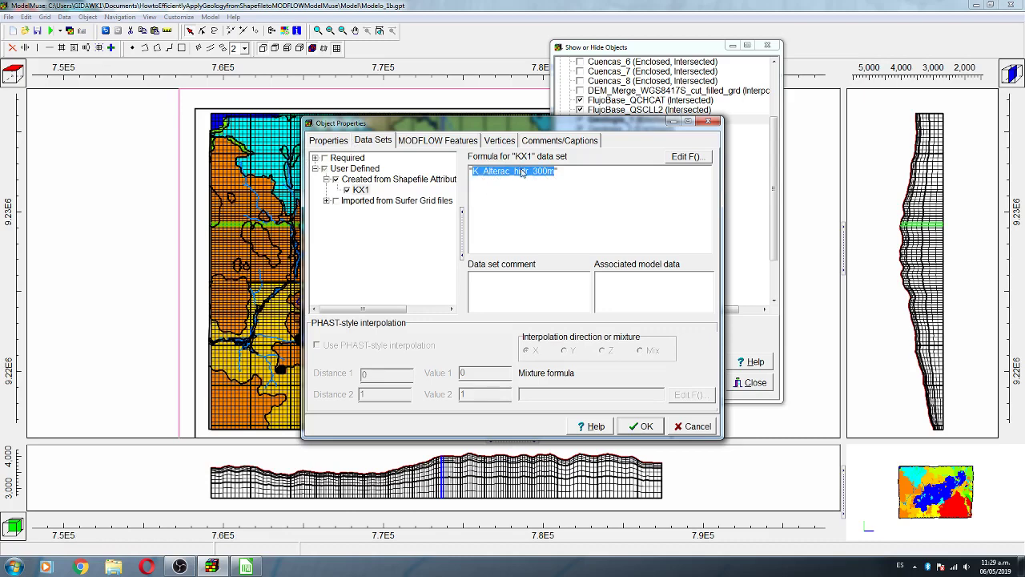
pyautogui.click(315, 157)
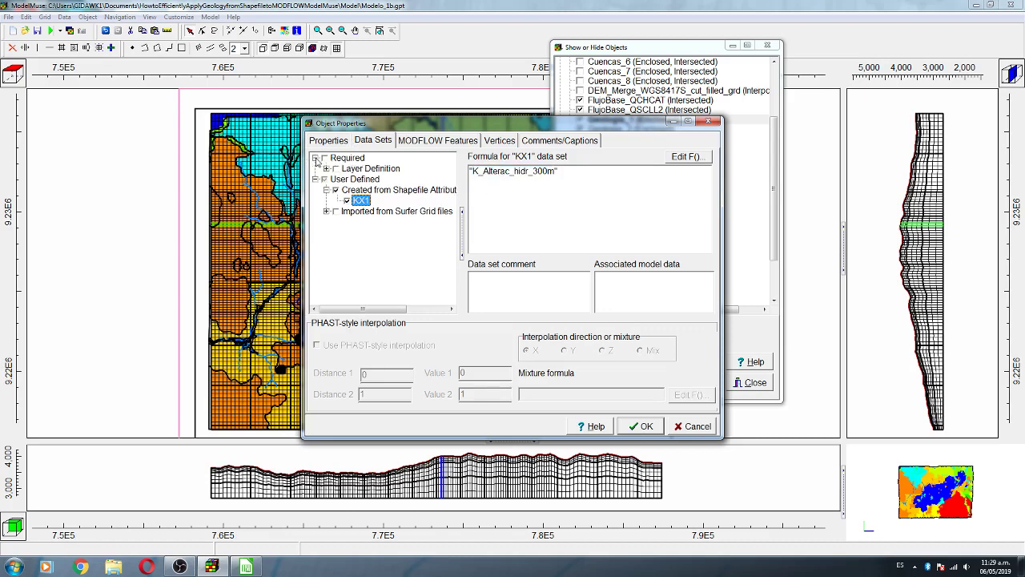
pyautogui.click(327, 169)
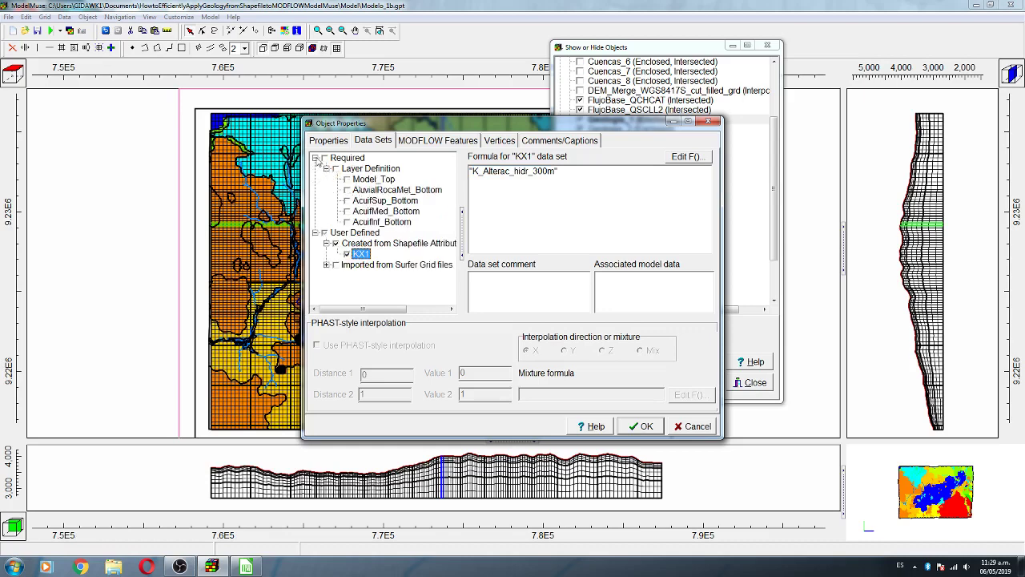
pyautogui.click(316, 158)
# - Set the number of Z formulas of Geologia_1 to Two and accept the warning
pyautogui.click(324, 141)
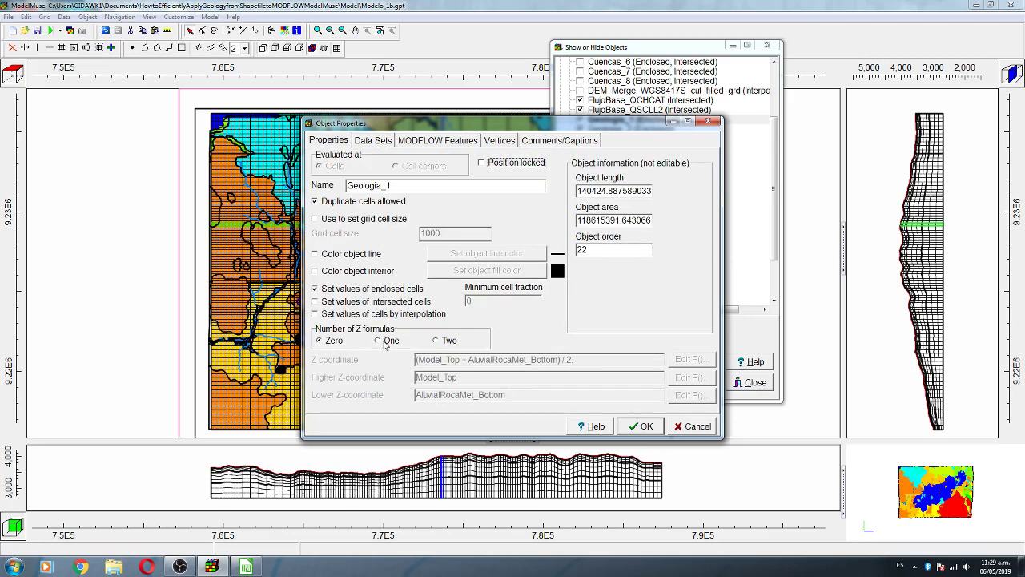
pyautogui.click(453, 343)
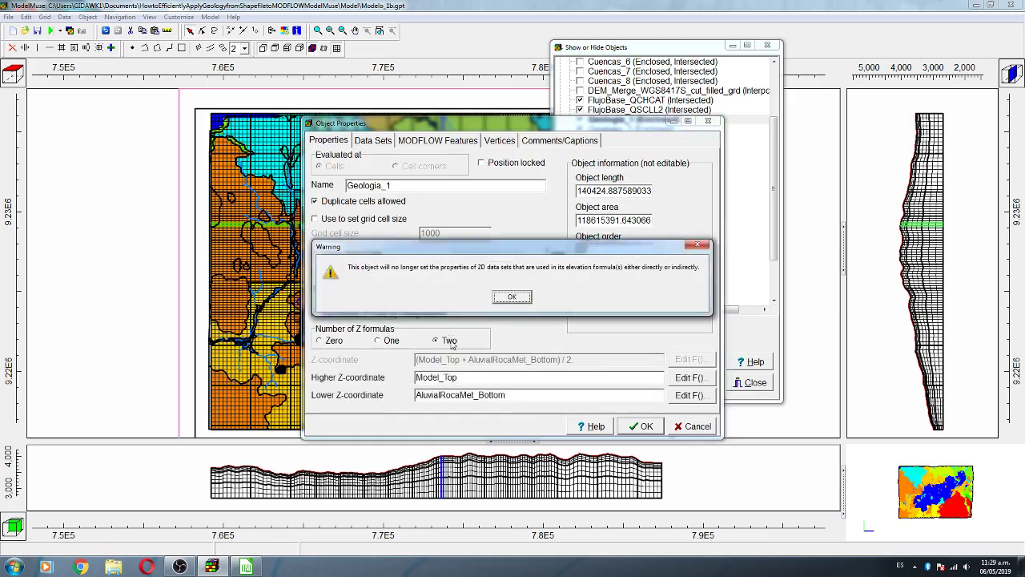
pyautogui.click(531, 298)
# - Set the higher Z-coordinate formula of Geologia_1 to the AluvialRocaMet_Bottom layer data set
pyautogui.click(687, 380)
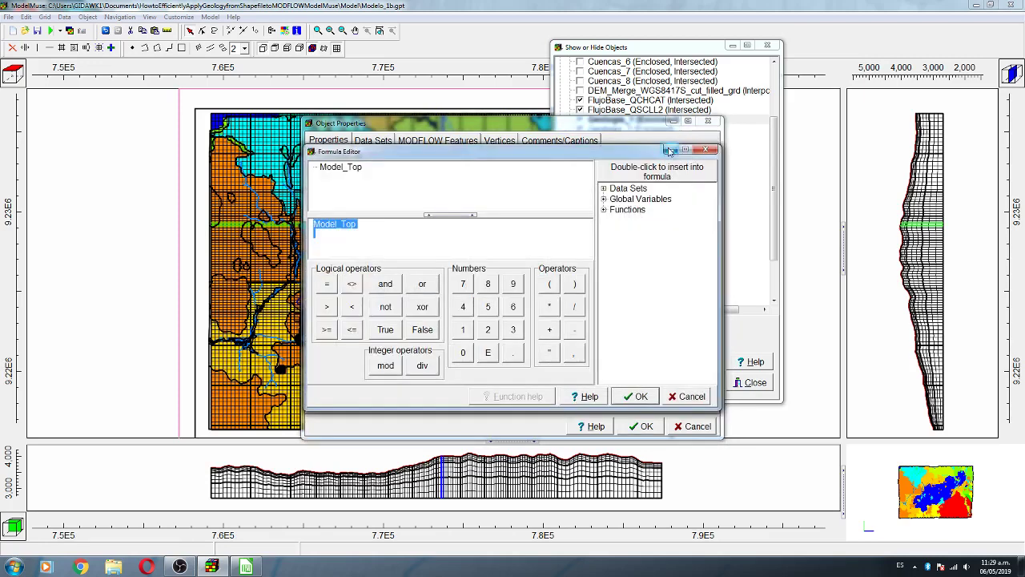
pyautogui.click(605, 189)
pyautogui.click(614, 209)
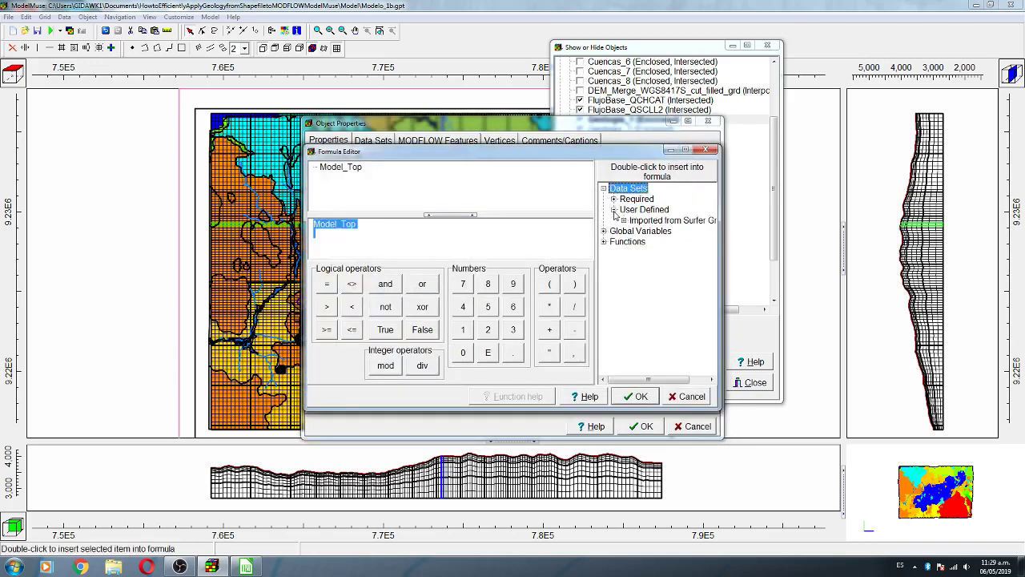
pyautogui.click(613, 209)
pyautogui.click(614, 209)
pyautogui.click(614, 209)
pyautogui.click(614, 199)
pyautogui.click(623, 209)
pyautogui.click(649, 231)
pyautogui.doubleClick(649, 230)
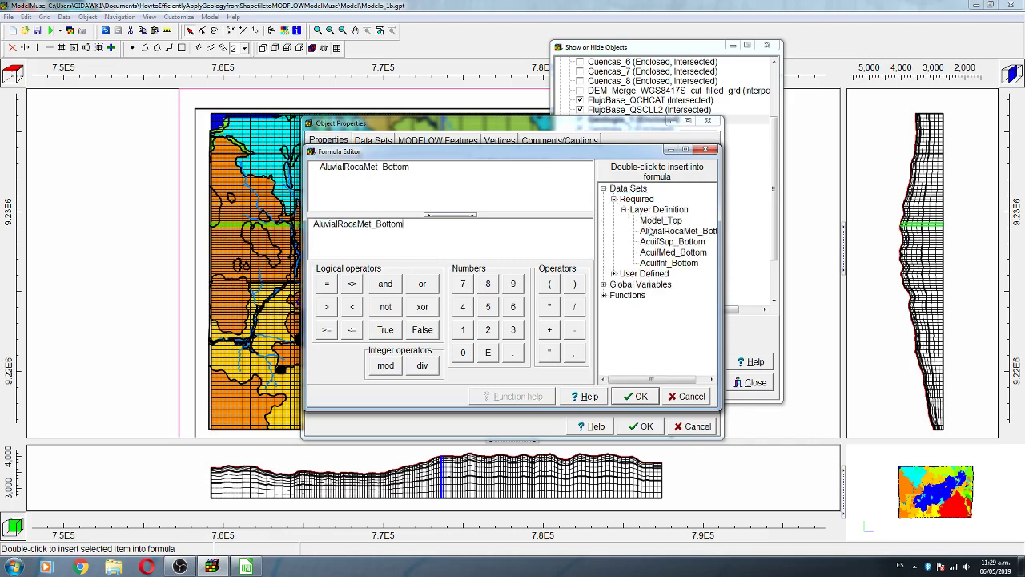
pyautogui.doubleClick(357, 225)
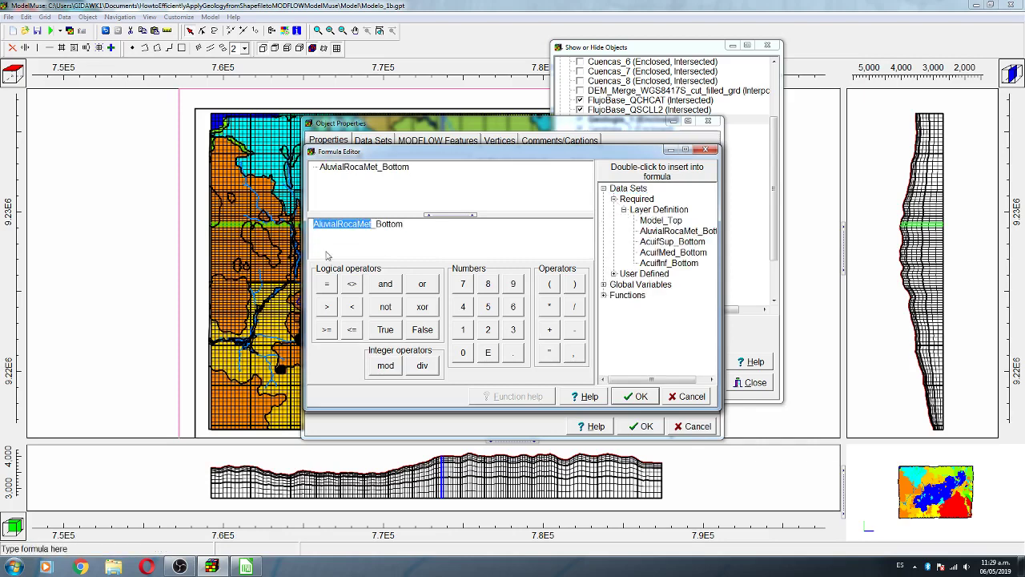
pyautogui.click(637, 396)
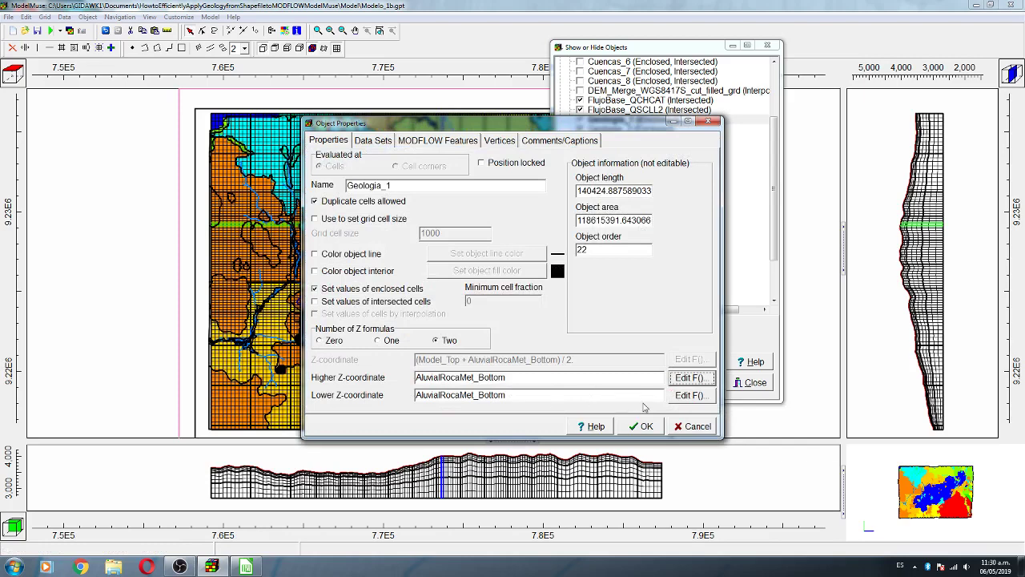
# - Set the lower Z-coordinate formula of Geologia_1 to the AcuifInf_Bottom layer data set
pyautogui.click(670, 401)
pyautogui.doubleClick(669, 263)
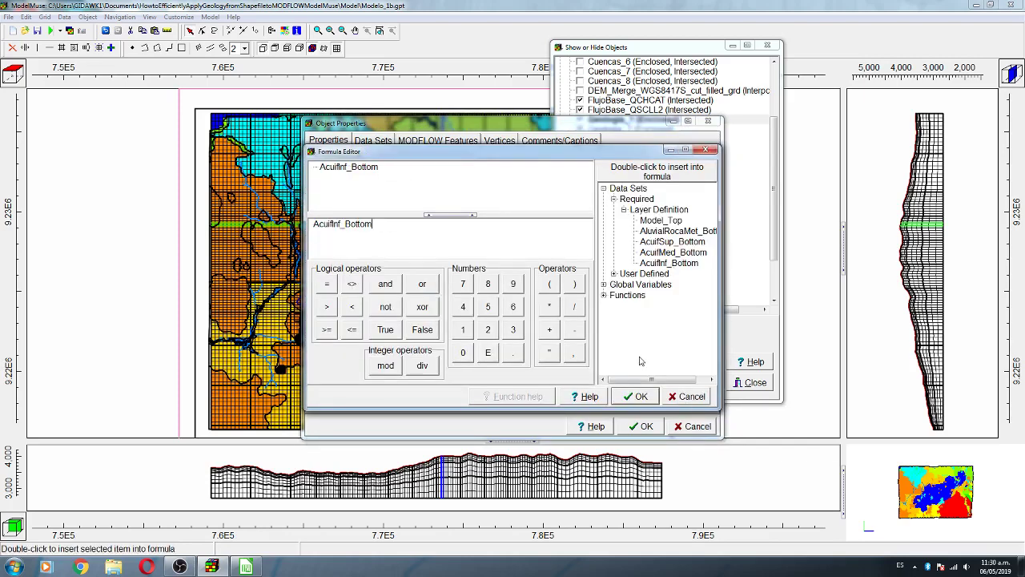
pyautogui.click(641, 396)
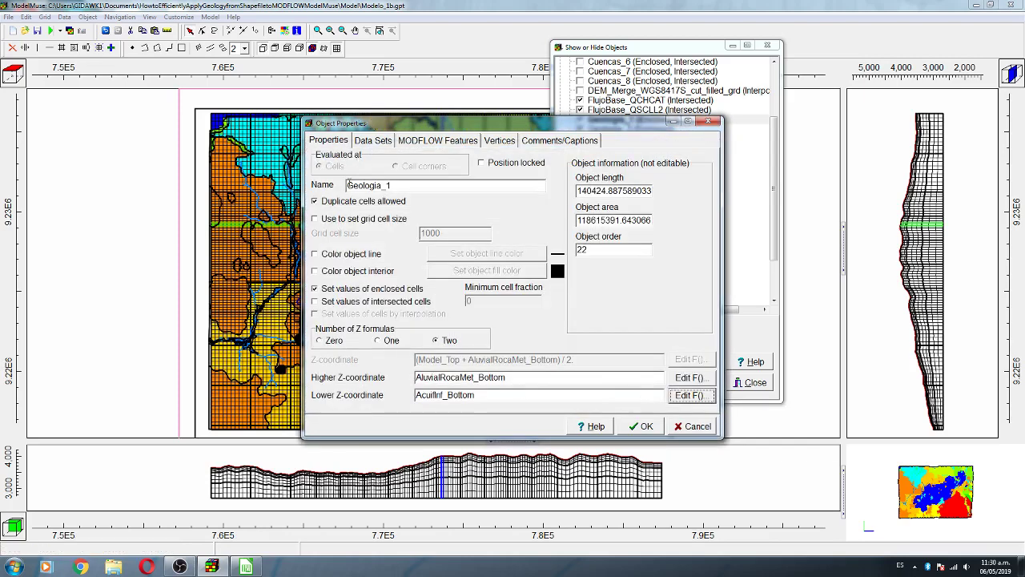
# - Enable the required hydrology data set Kx for Geologia_1 and paste K_Alterac_hidr_300m as its formula
pyautogui.click(379, 143)
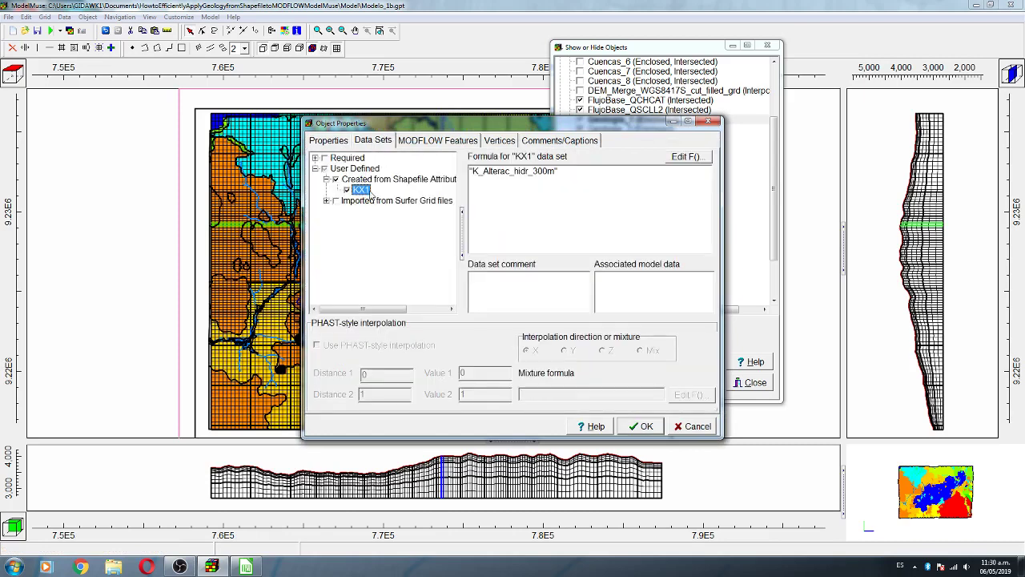
pyautogui.click(318, 158)
pyautogui.click(326, 168)
pyautogui.click(347, 200)
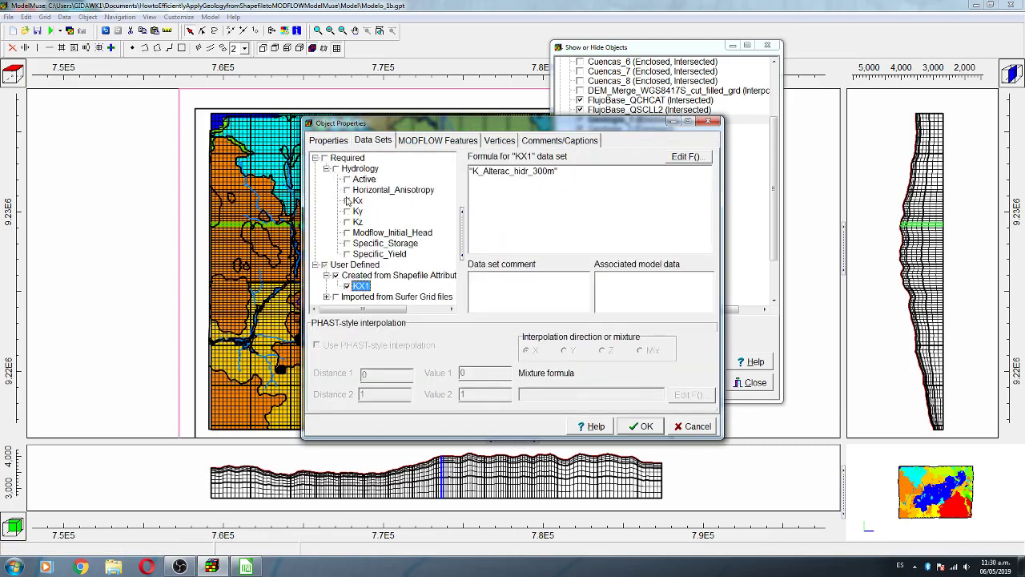
pyautogui.doubleClick(481, 171)
pyautogui.hotkey('ctrl', 'v')
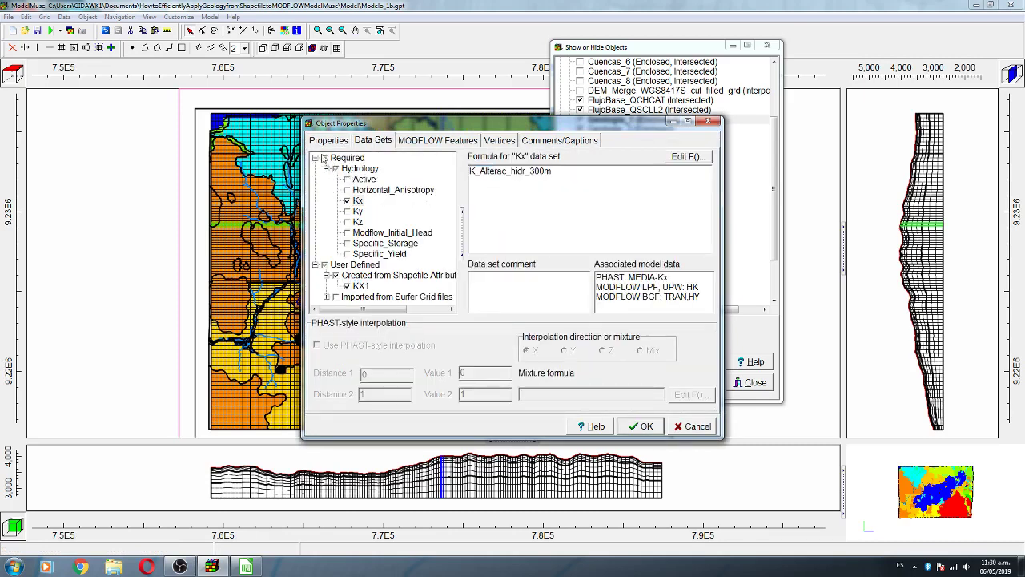
# - Rename the Geologia_1 object as Geologia_1_K_Alterac_hidr_300m
pyautogui.click(328, 140)
pyautogui.click(418, 186)
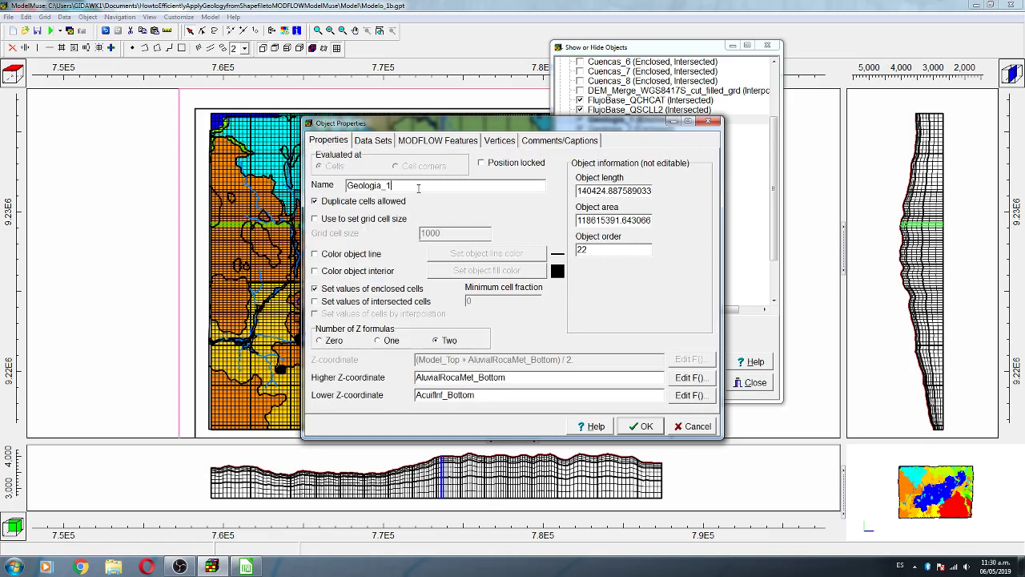
pyautogui.write('_K_Alterac_hidr_300m')
# - Check the KX1 and Kx formulas against the suffix in the object's name and accept the Geologia_1 object properties
pyautogui.click(375, 141)
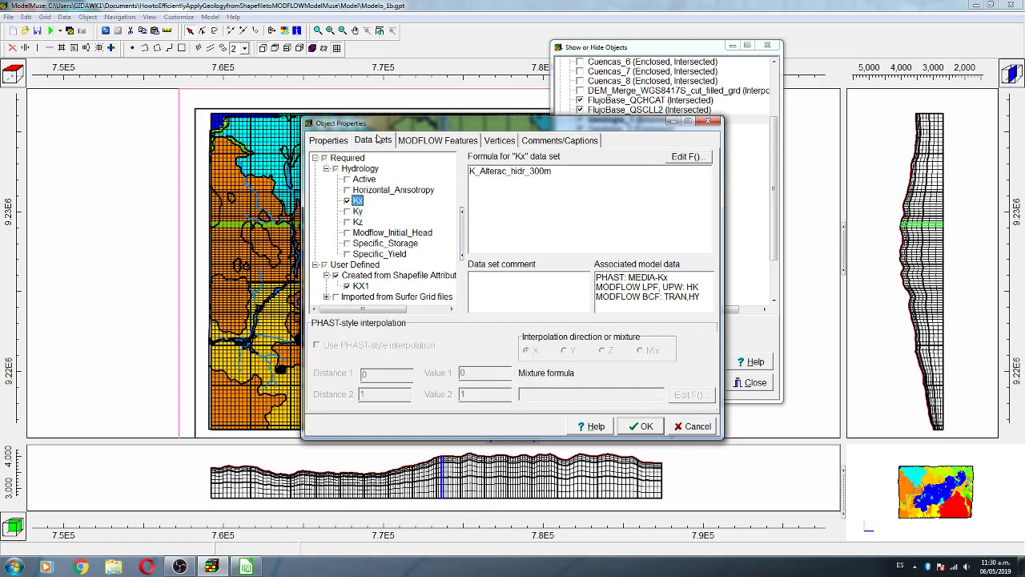
pyautogui.click(360, 286)
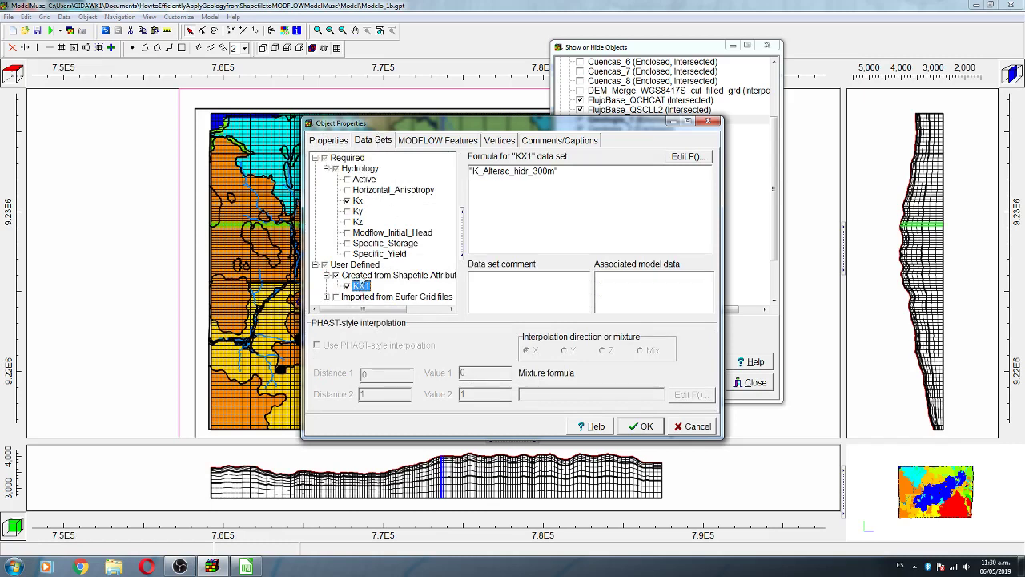
pyautogui.click(475, 171)
pyautogui.doubleClick(475, 171)
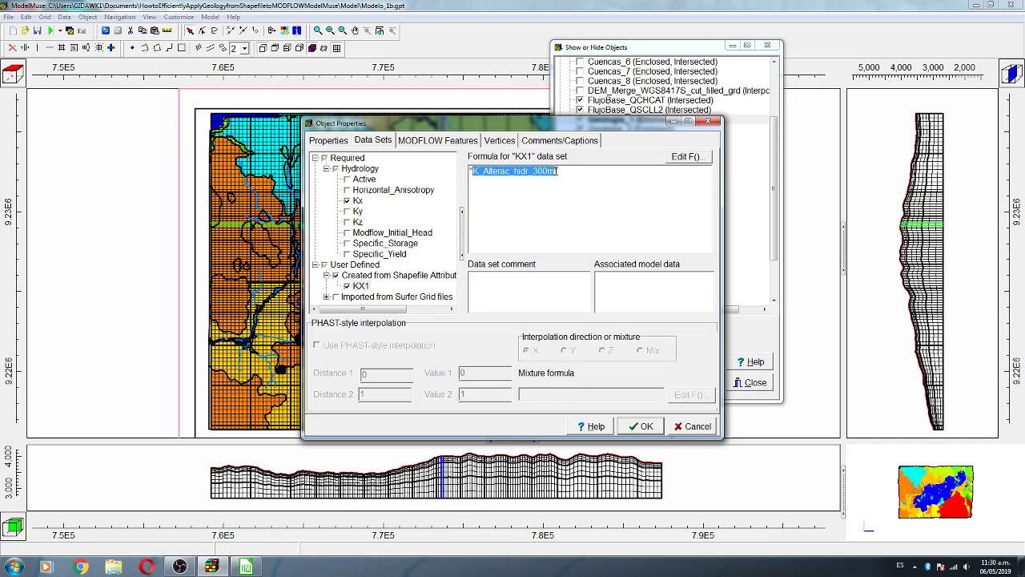
pyautogui.click(358, 201)
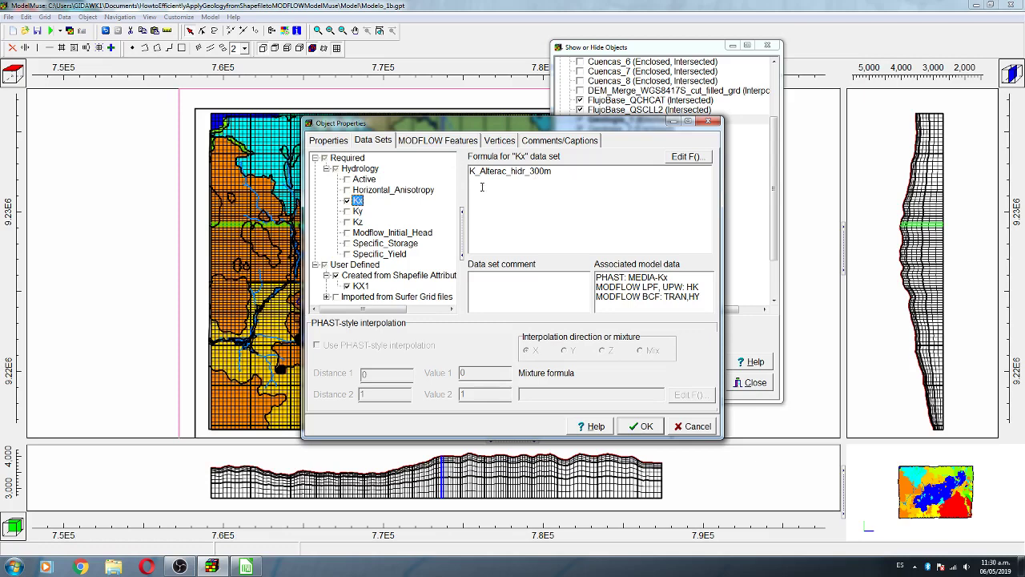
pyautogui.click(327, 141)
pyautogui.moveTo(406, 185); pyautogui.dragTo(519, 186)
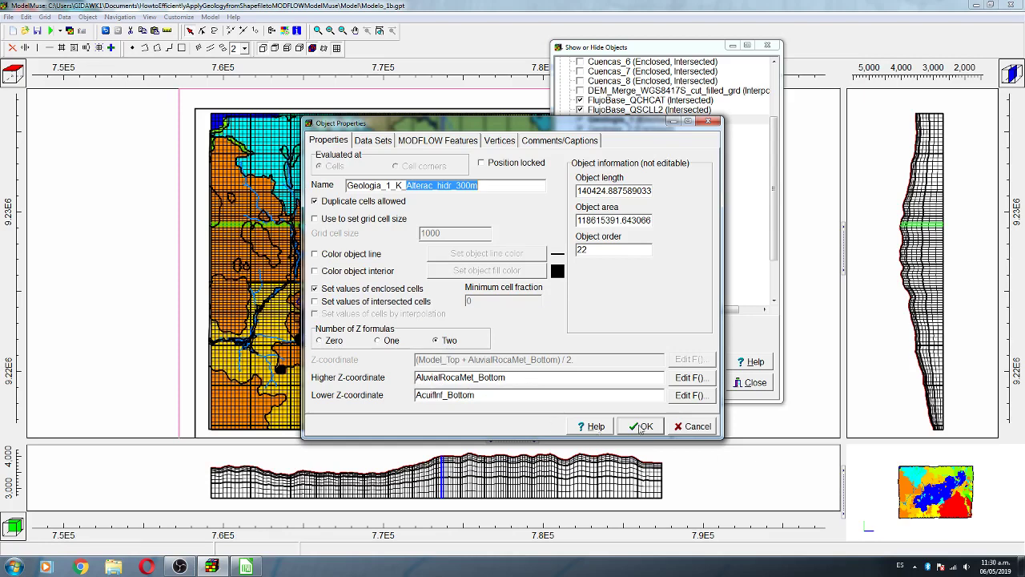
pyautogui.click(641, 427)
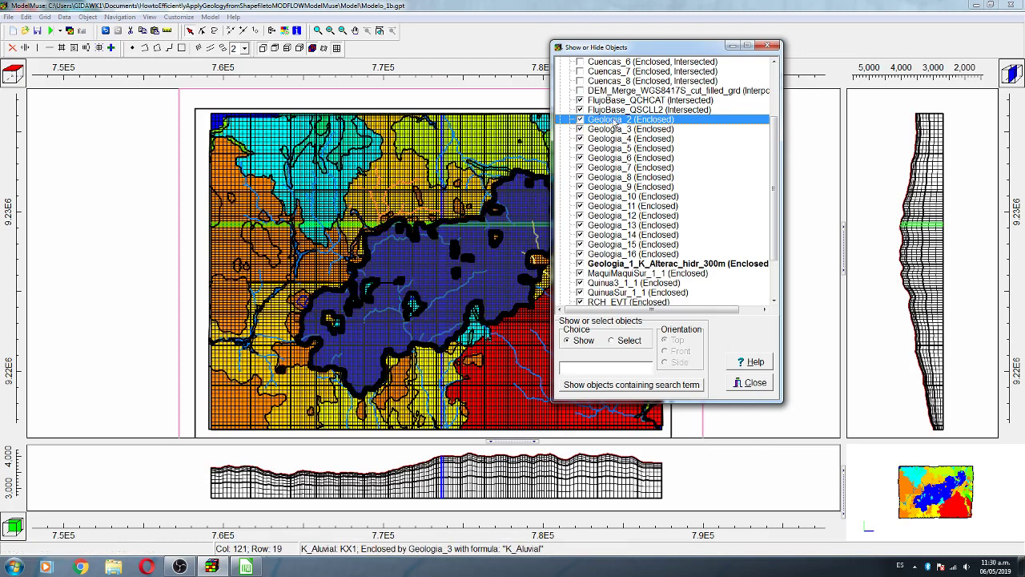
# - Copy K_Alterac_hidr from the KX1 formula of Geologia_2 and rename the object as Geologia_2_K_Alterac_hidr
pyautogui.doubleClick(613, 122)
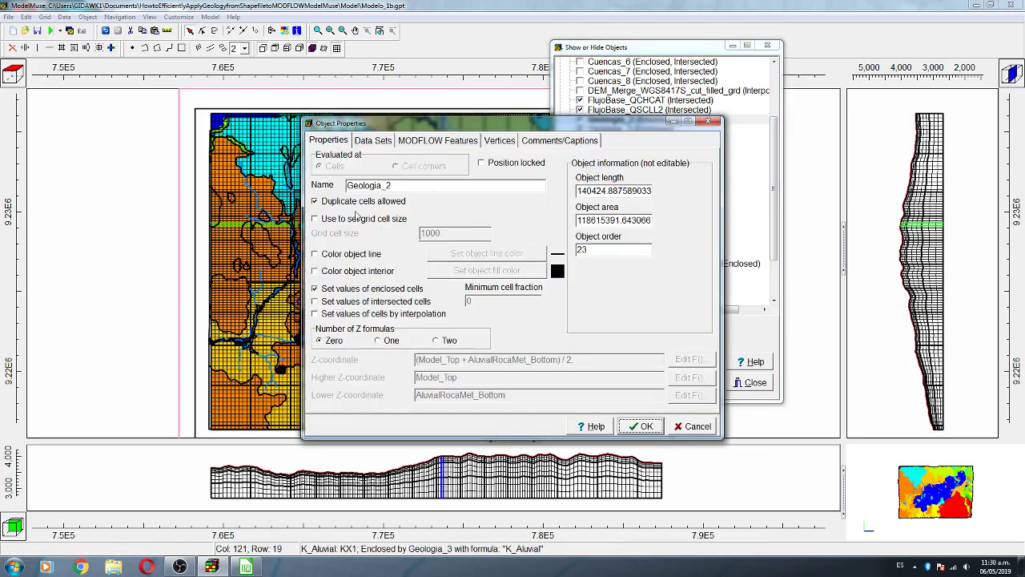
pyautogui.click(385, 141)
pyautogui.moveTo(475, 172); pyautogui.dragTo(532, 171)
pyautogui.hotkey('ctrl', 'c')
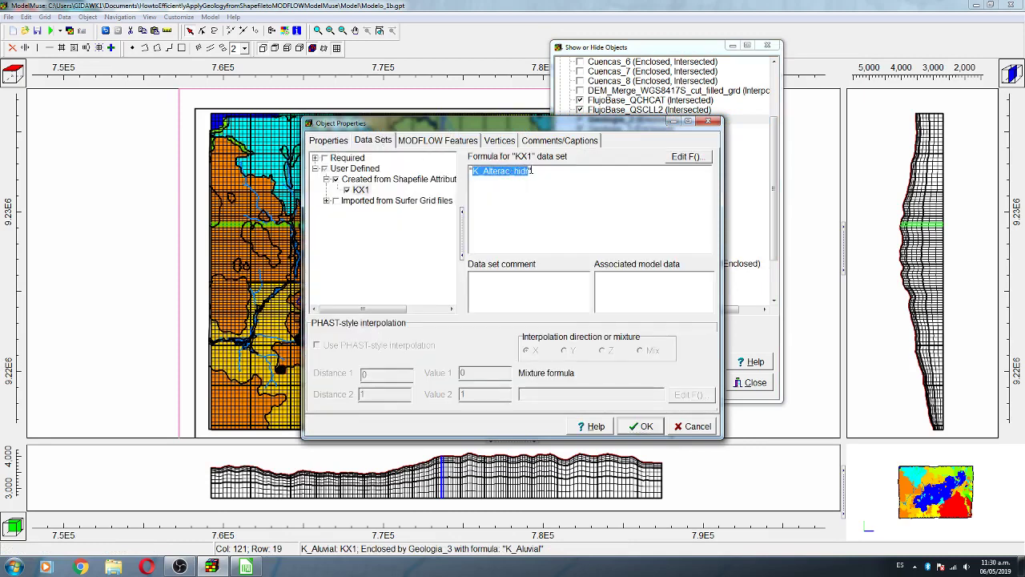
pyautogui.click(345, 142)
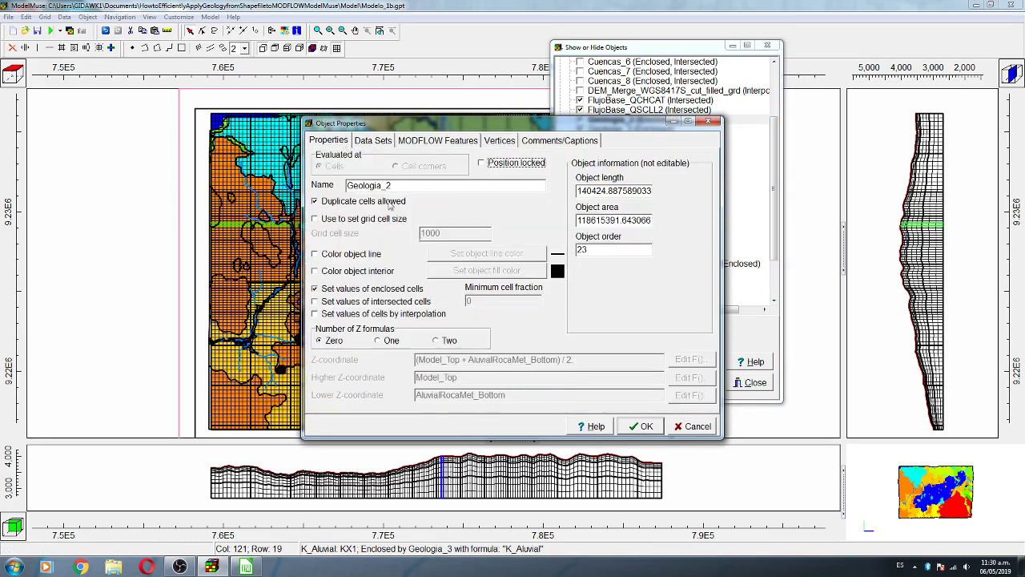
pyautogui.click(403, 186)
pyautogui.write('_')
pyautogui.hotkey('ctrl', 'v')
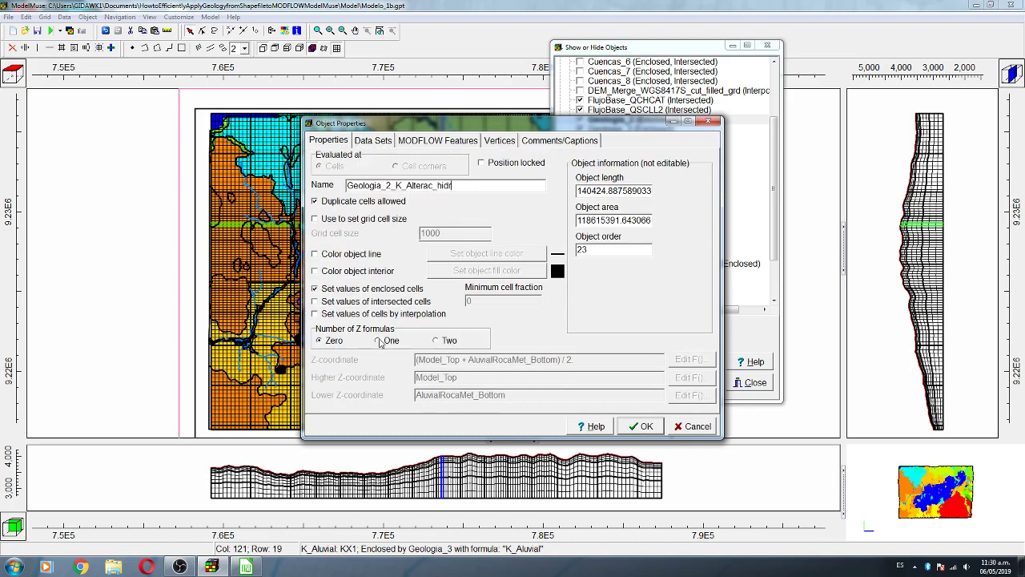
# - Give Geologia_2_K_Alterac_hidr two Z formulas and set its higher Z-coordinate to the AluvialRocaMet_Bottom layer data set
pyautogui.click(446, 342)
pyautogui.click(521, 298)
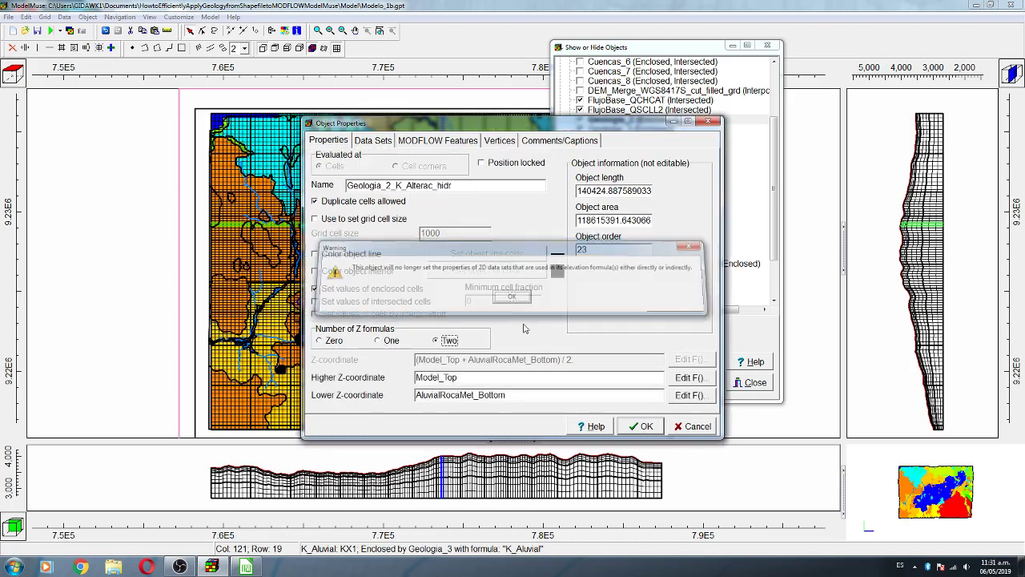
pyautogui.click(699, 378)
pyautogui.click(669, 231)
pyautogui.doubleClick(669, 232)
pyautogui.click(636, 396)
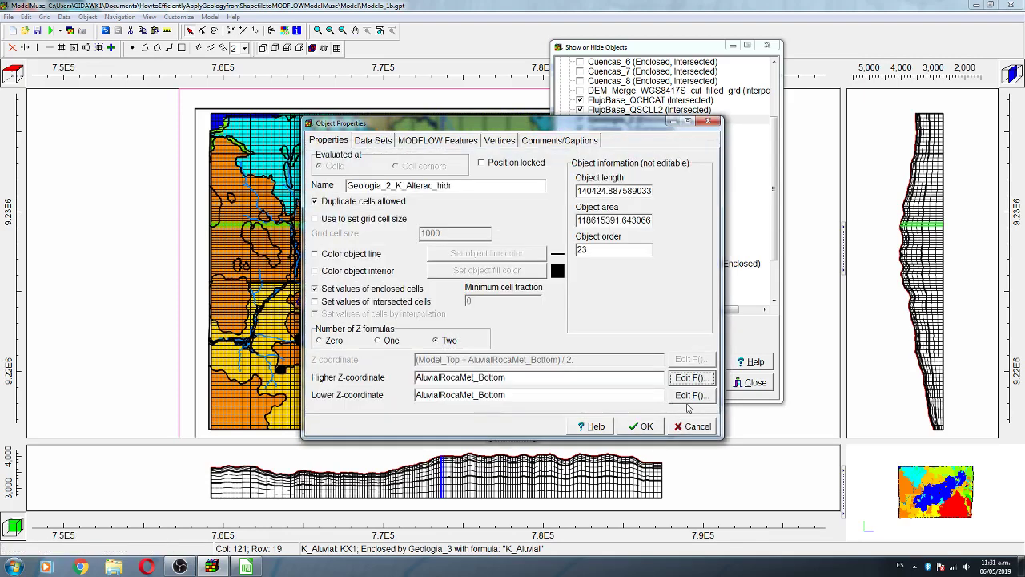
# - Set the lower Z-coordinate formula of Geologia_2_K_Alterac_hidr to the AcuifInf_Bottom layer data set
pyautogui.click(689, 395)
pyautogui.doubleClick(669, 263)
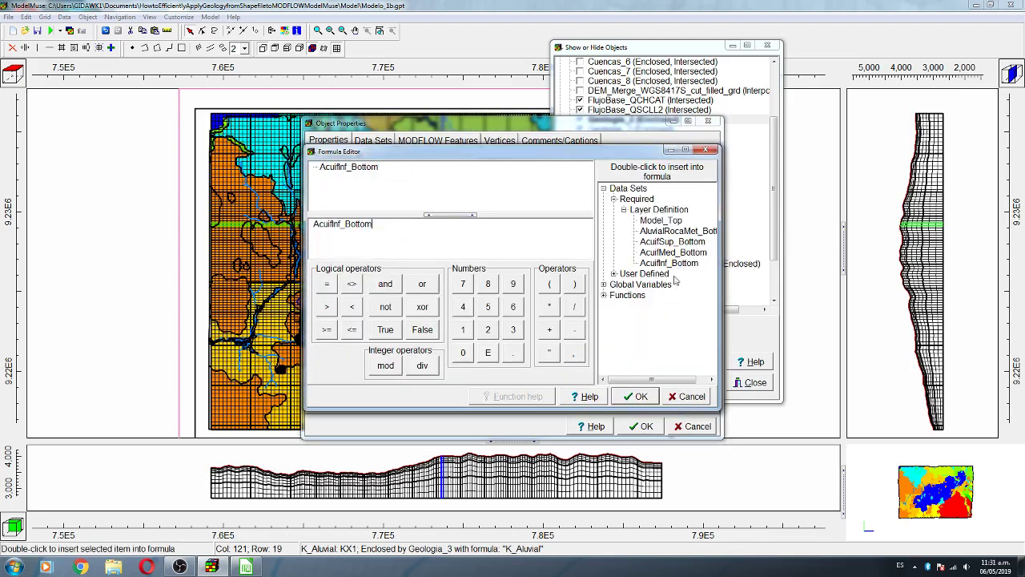
pyautogui.click(639, 397)
# - Enable the required hydrology data set Kx for Geologia_2_K_Alterac_hidr with the formula K_Alterac_hidr copied from its name, and accept the object properties
pyautogui.moveTo(407, 185); pyautogui.dragTo(453, 185)
pyautogui.hotkey('ctrl', 'c')
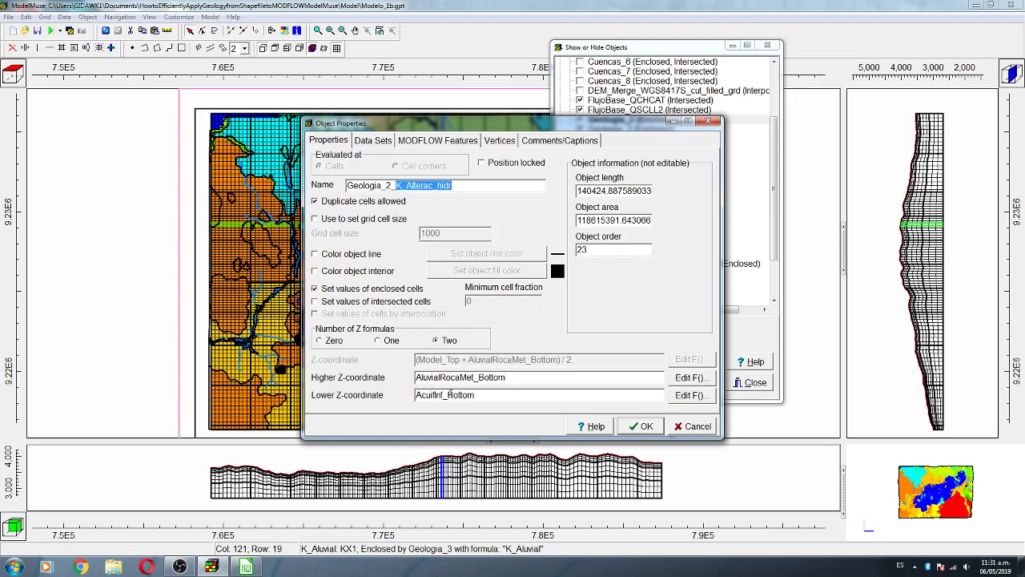
pyautogui.click(373, 141)
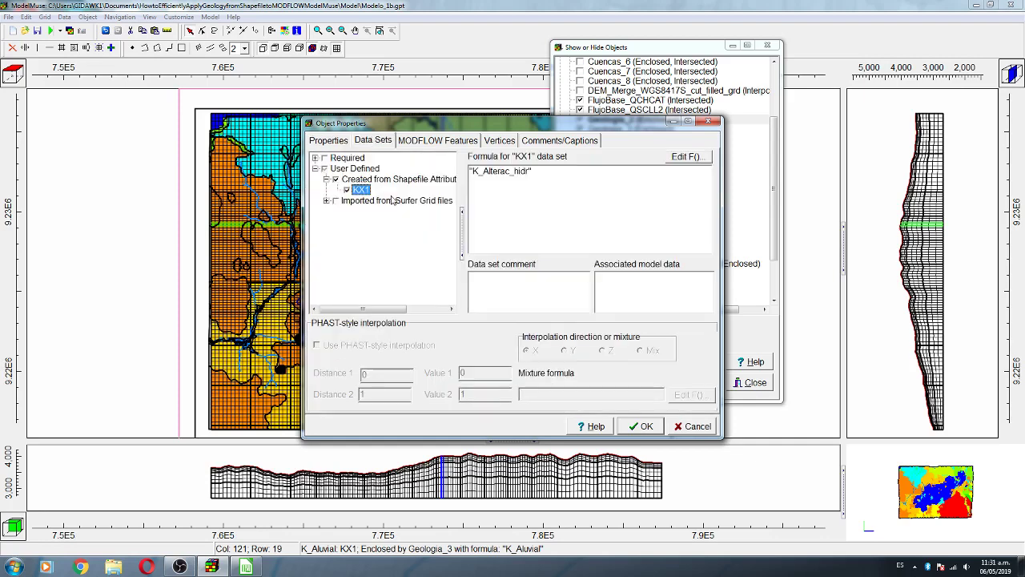
pyautogui.click(316, 159)
pyautogui.click(326, 169)
pyautogui.click(357, 200)
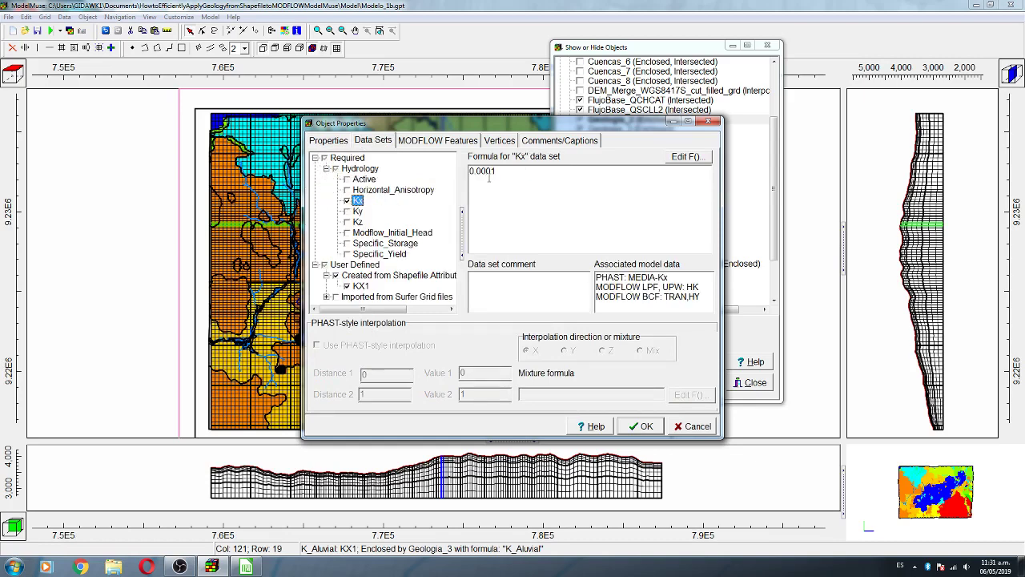
pyautogui.hotkey('ctrl', 'v')
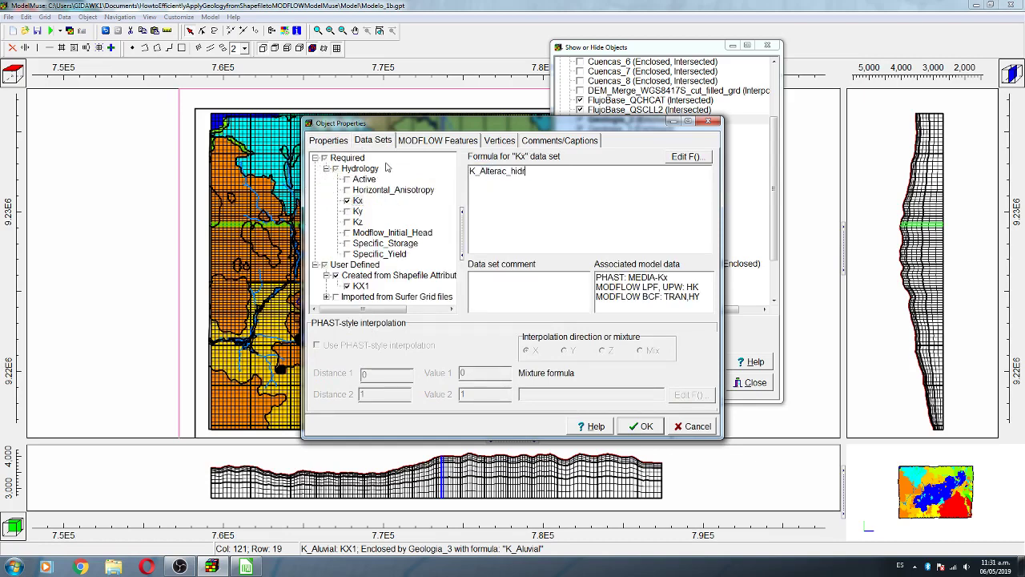
pyautogui.click(646, 425)
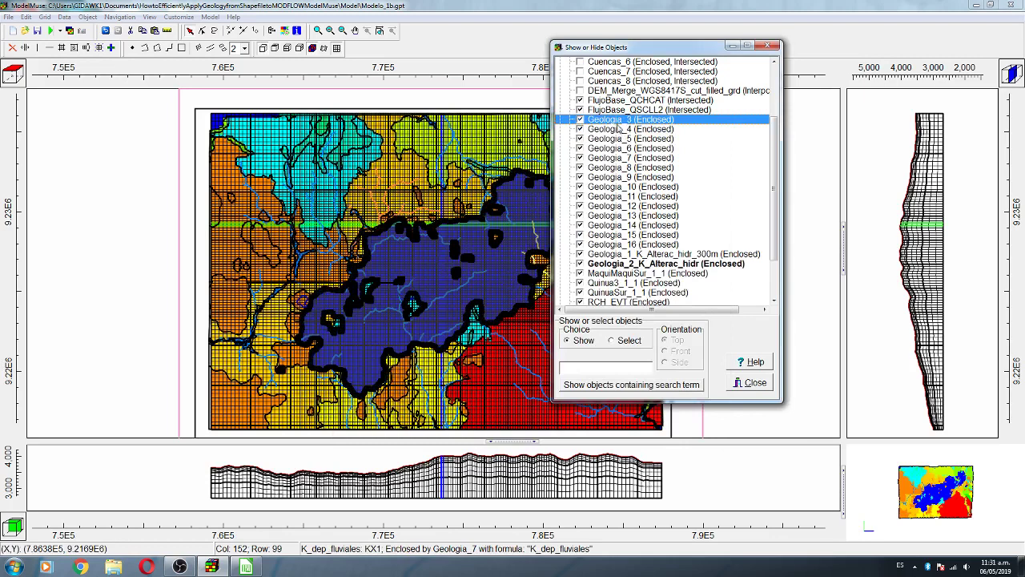
# - Open the properties of Geologia_3 and copy K_Aluvial from its KX1 formula
pyautogui.doubleClick(617, 122)
pyautogui.click(387, 144)
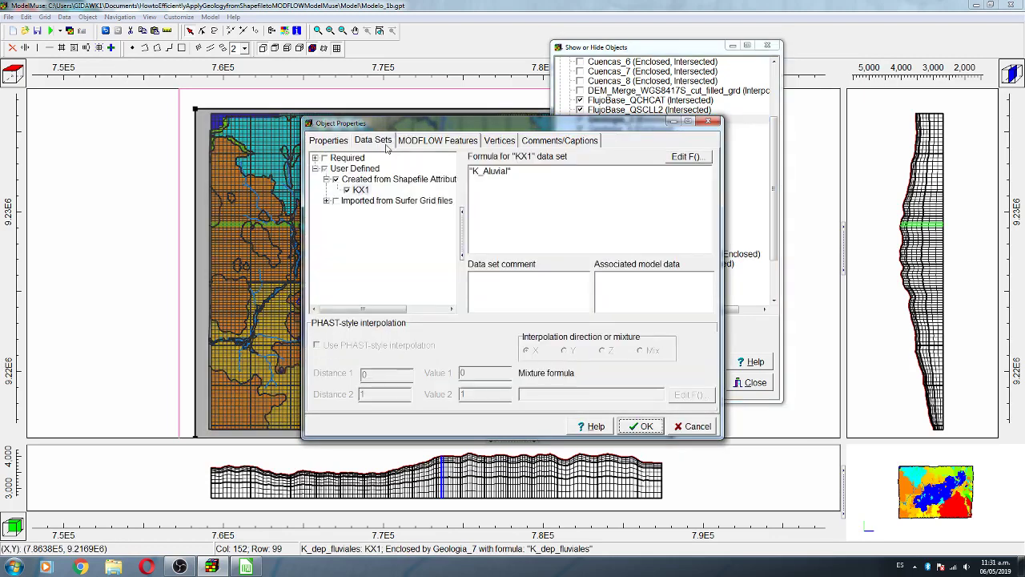
pyautogui.moveTo(474, 172); pyautogui.dragTo(514, 171)
pyautogui.hotkey('ctrl', 'c')
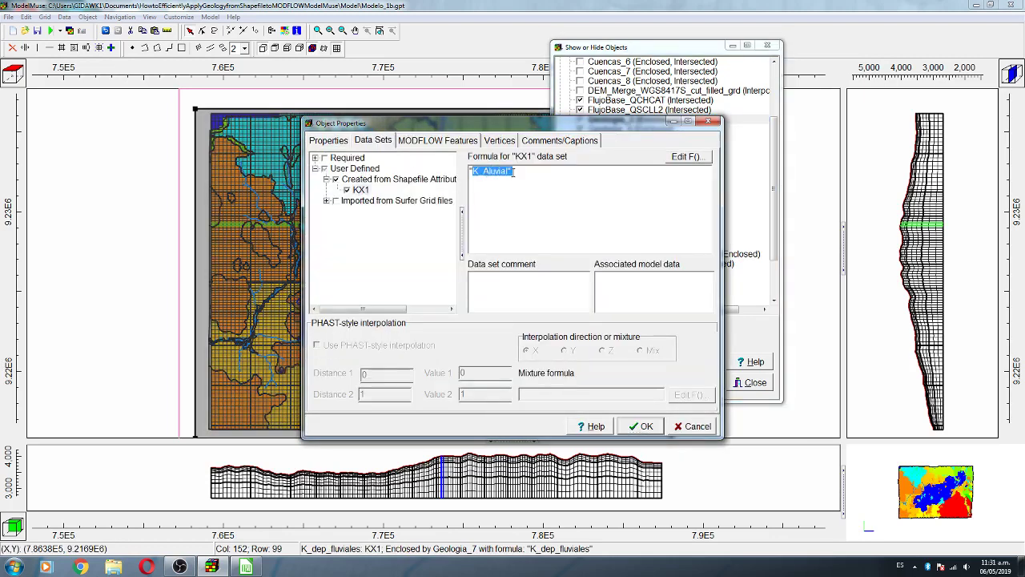
# - Set the number of Z formulas of Geologia_3 to Two and rename the object as Geologia_3_K_Aluvial
pyautogui.click(330, 143)
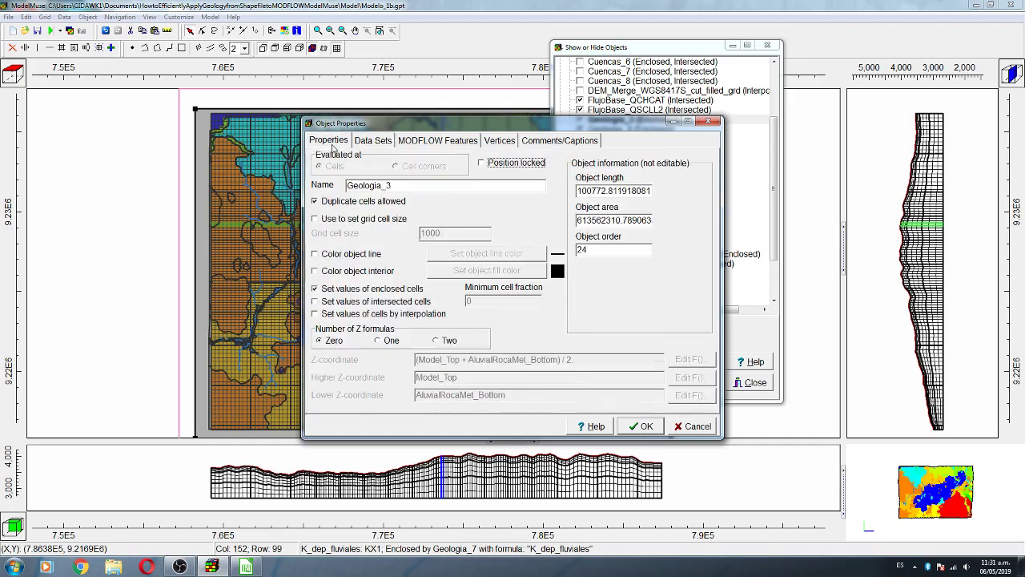
pyautogui.click(436, 340)
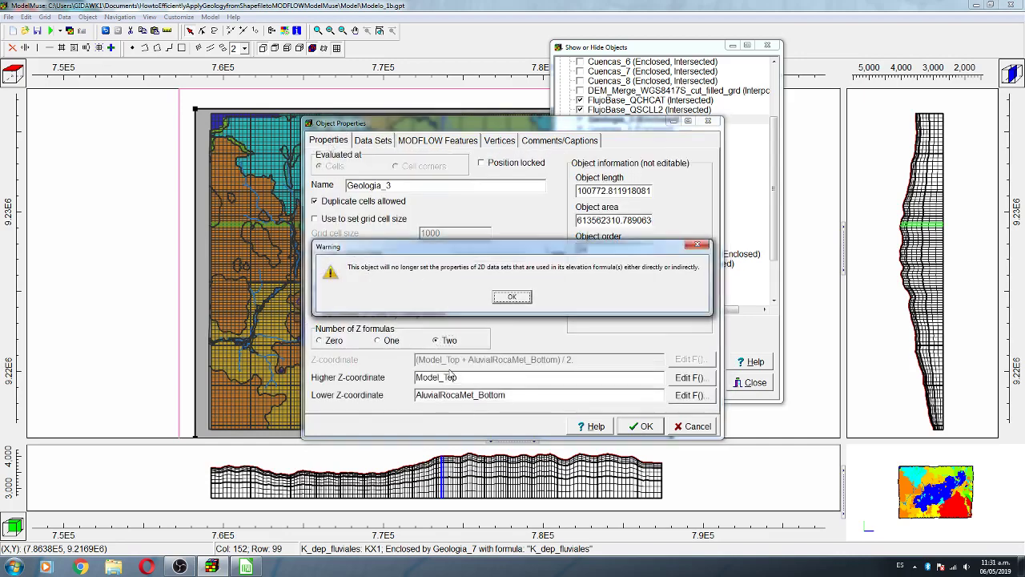
pyautogui.click(520, 299)
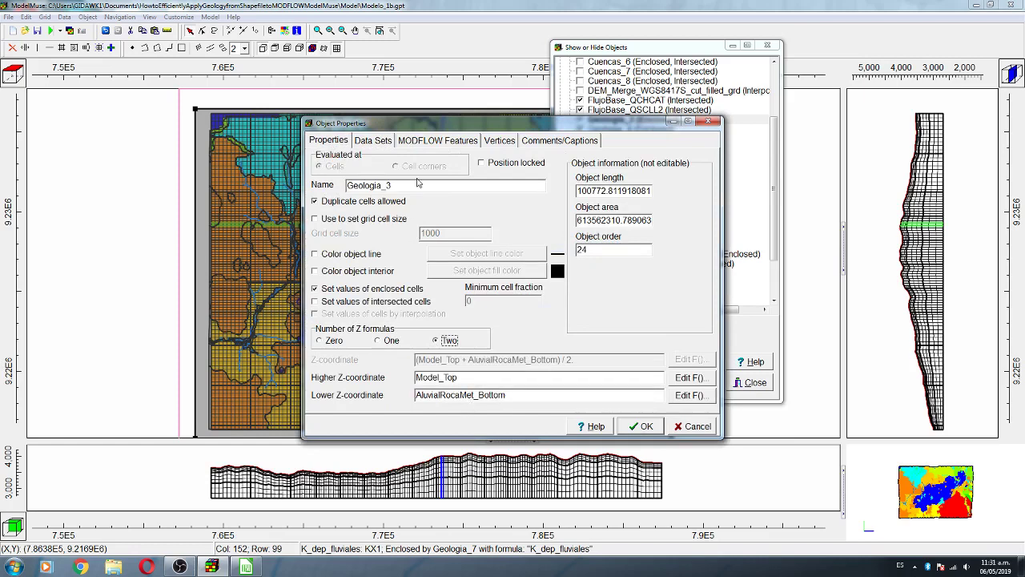
pyautogui.write('_K_Aluvial')
# - Enable the required hydrology data set Kx for Geologia_3_K_Aluvial with the formula K_Aluvial and accept the object properties
pyautogui.click(373, 140)
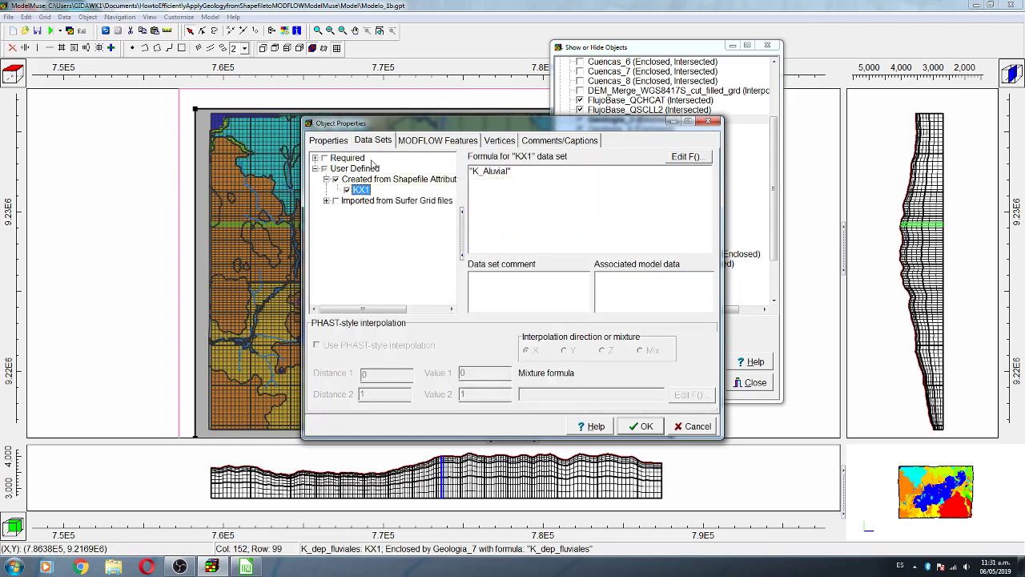
pyautogui.click(315, 158)
pyautogui.click(327, 169)
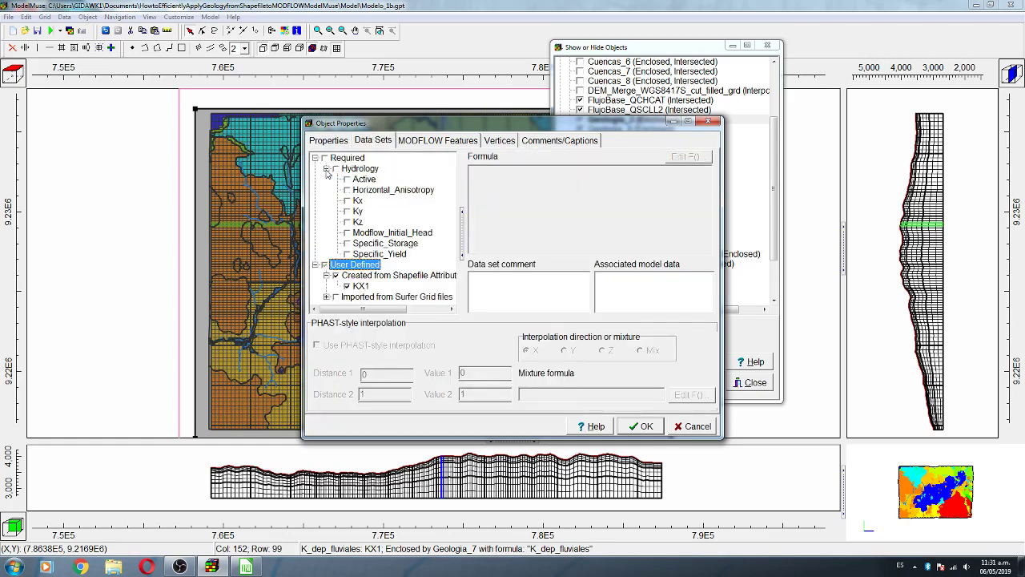
pyautogui.click(346, 200)
pyautogui.hotkey('ctrl', 'v')
pyautogui.click(643, 426)
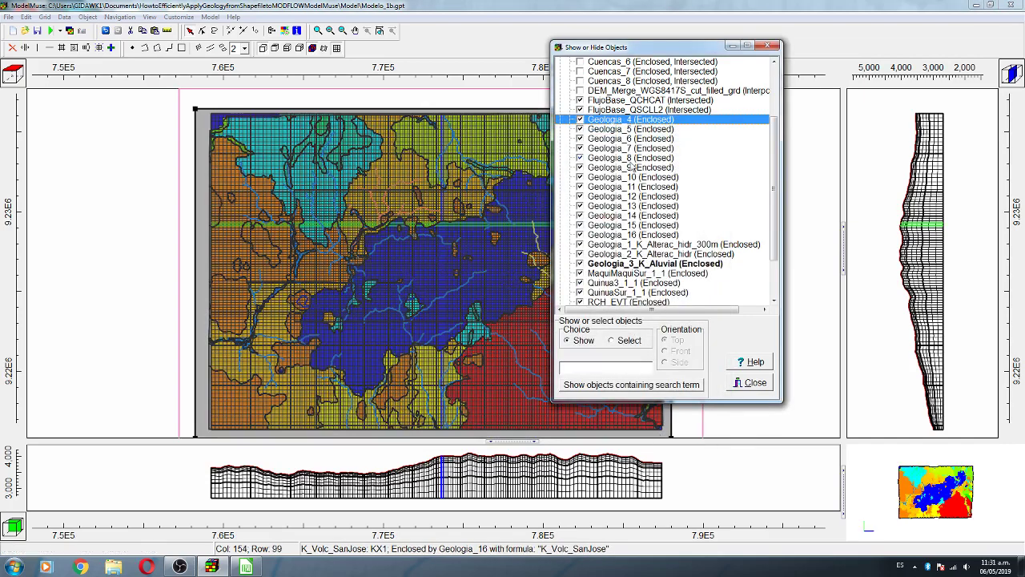
# - Copy K_subvolc from the KX1 formula of Geologia_4 and rename the object as Geologia_4_K_subvolc
pyautogui.doubleClick(623, 119)
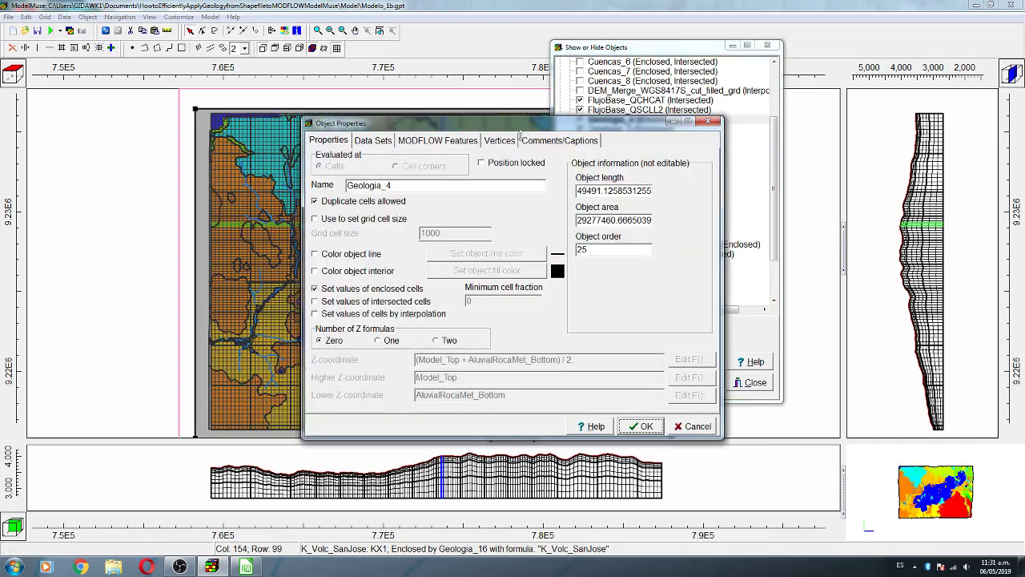
pyautogui.click(373, 140)
pyautogui.moveTo(471, 171); pyautogui.dragTo(507, 172)
pyautogui.hotkey('ctrl', 'c')
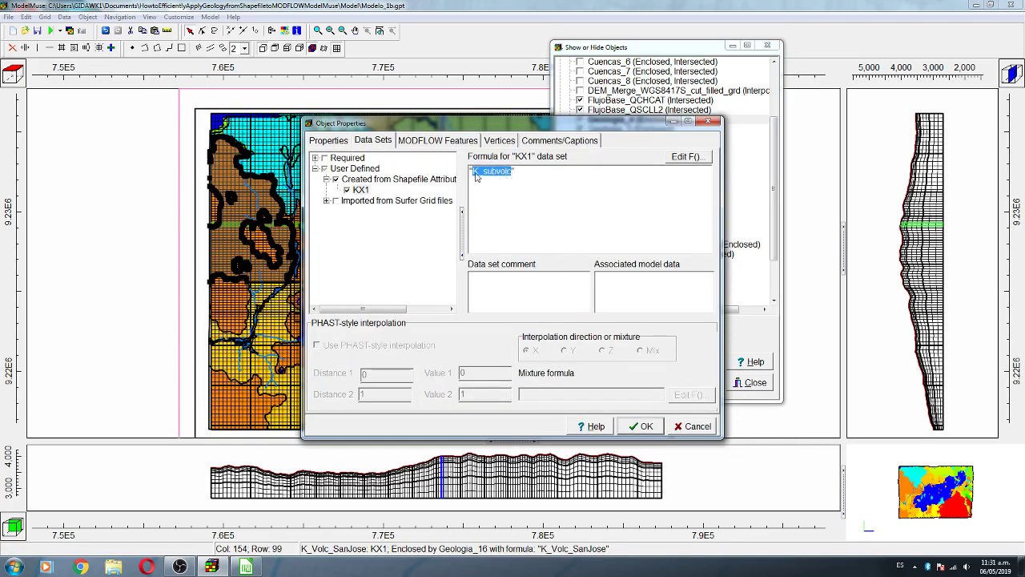
pyautogui.click(328, 140)
pyautogui.click(407, 185)
pyautogui.write('_K_subvolc')
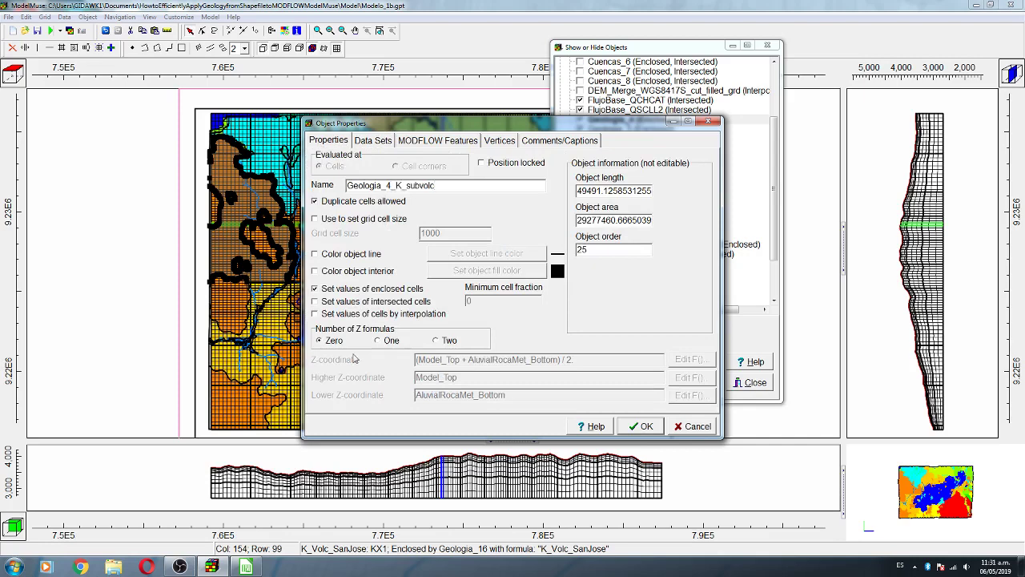
# - Give Geologia_4_K_subvolc two Z formulas and set its higher Z-coordinate to the AluvialRocaMet_Bottom layer data set
pyautogui.click(440, 340)
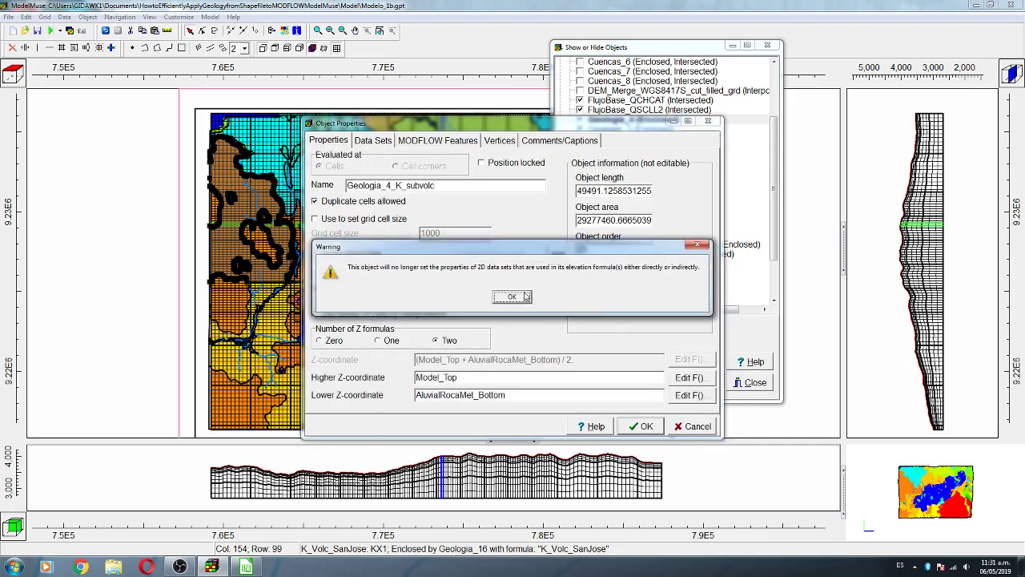
pyautogui.click(526, 297)
pyautogui.click(689, 377)
pyautogui.click(677, 232)
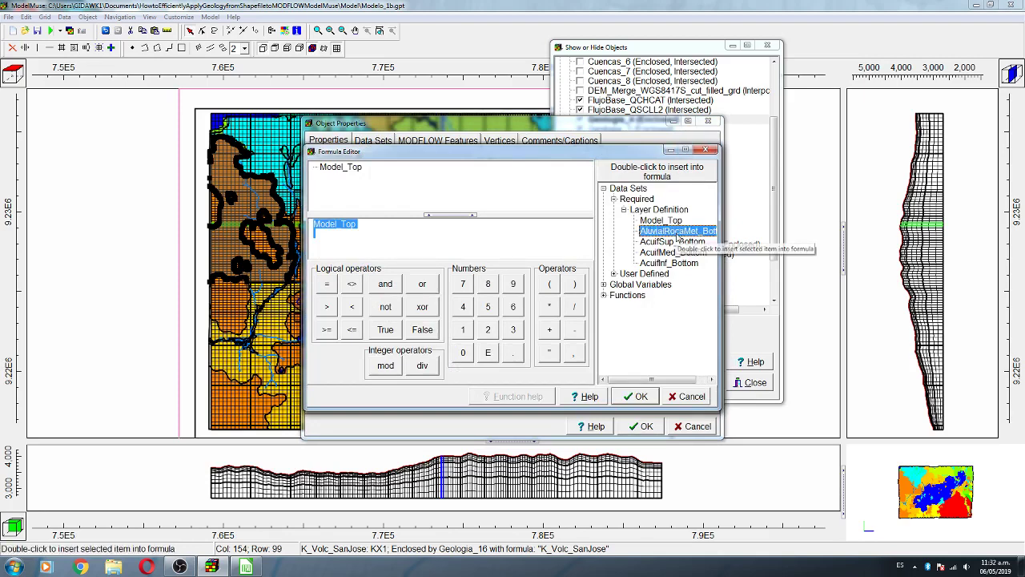
pyautogui.doubleClick(677, 232)
pyautogui.click(637, 396)
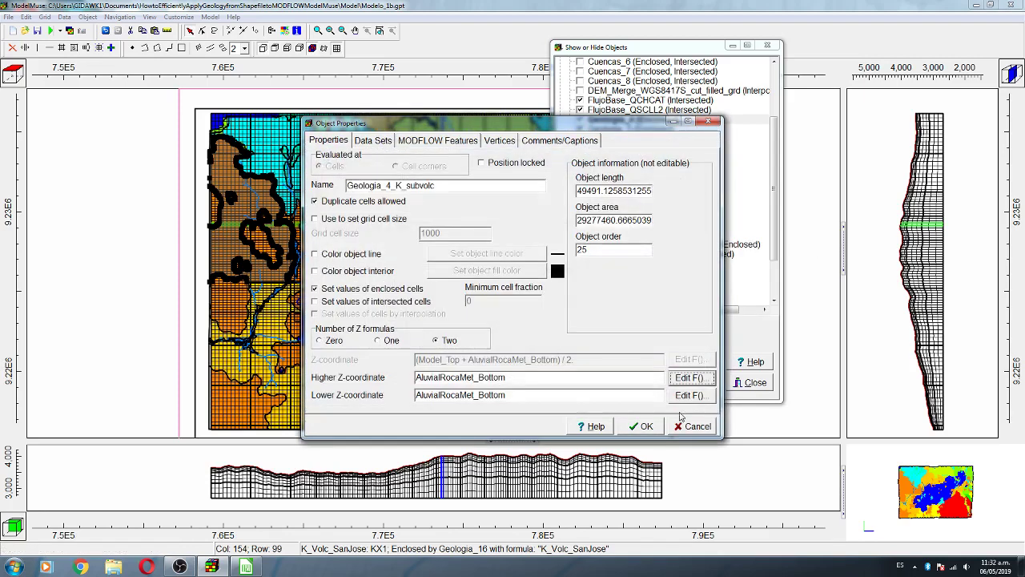
# - Set the lower Z-coordinate of Geologia_4_K_subvolc to the AcuifInf_Bottom layer data set
pyautogui.click(689, 395)
pyautogui.click(667, 263)
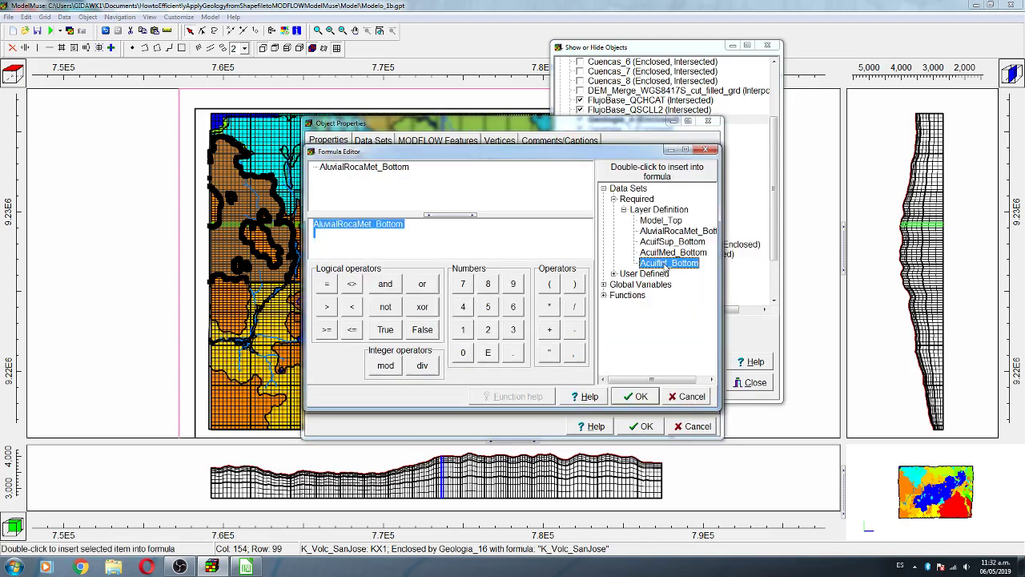
pyautogui.doubleClick(667, 263)
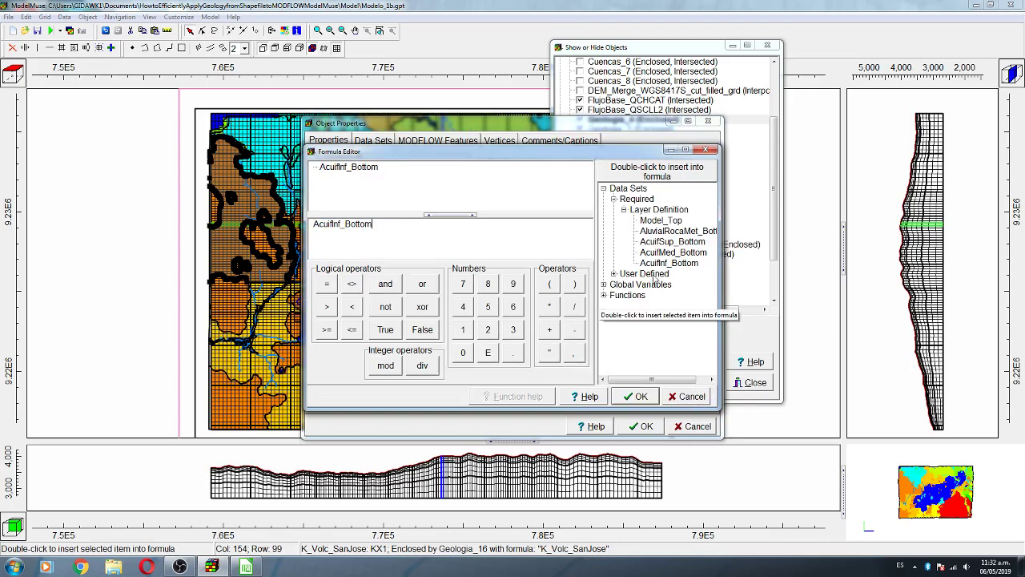
pyautogui.click(639, 396)
# - Enable the required hydrology data set Kx for Geologia_4_K_subvolc with the formula K_subvolc and accept the object properties
pyautogui.click(374, 141)
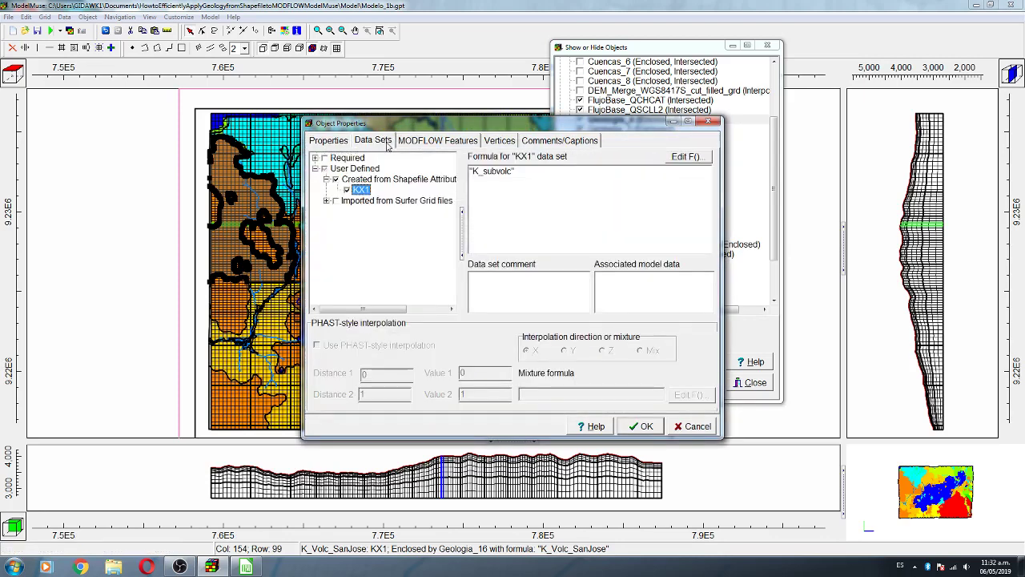
pyautogui.click(316, 157)
pyautogui.click(327, 168)
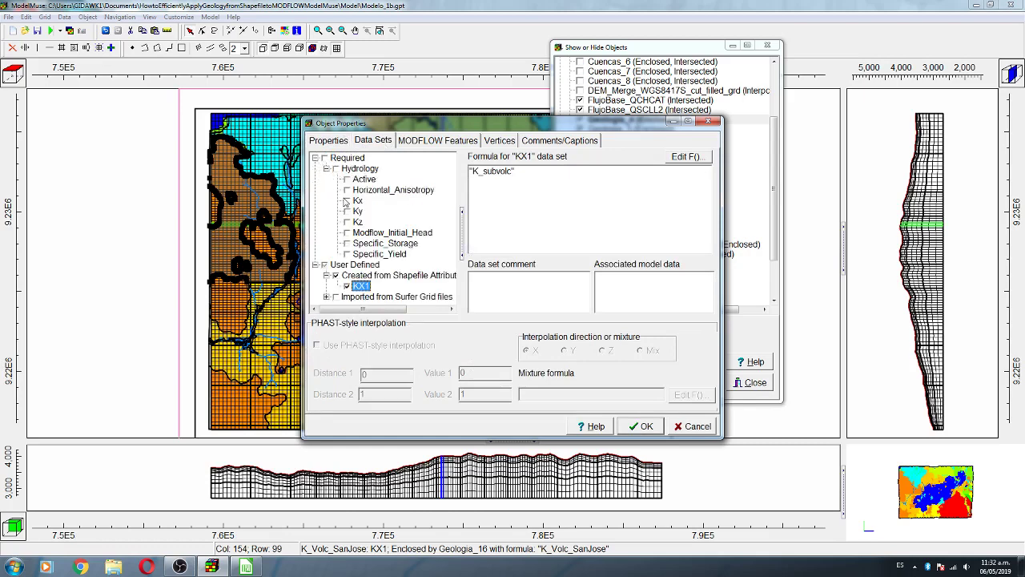
pyautogui.click(348, 201)
pyautogui.click(500, 179)
pyautogui.hotkey('ctrl', 'a')
pyautogui.hotkey('ctrl', 'v')
pyautogui.click(338, 139)
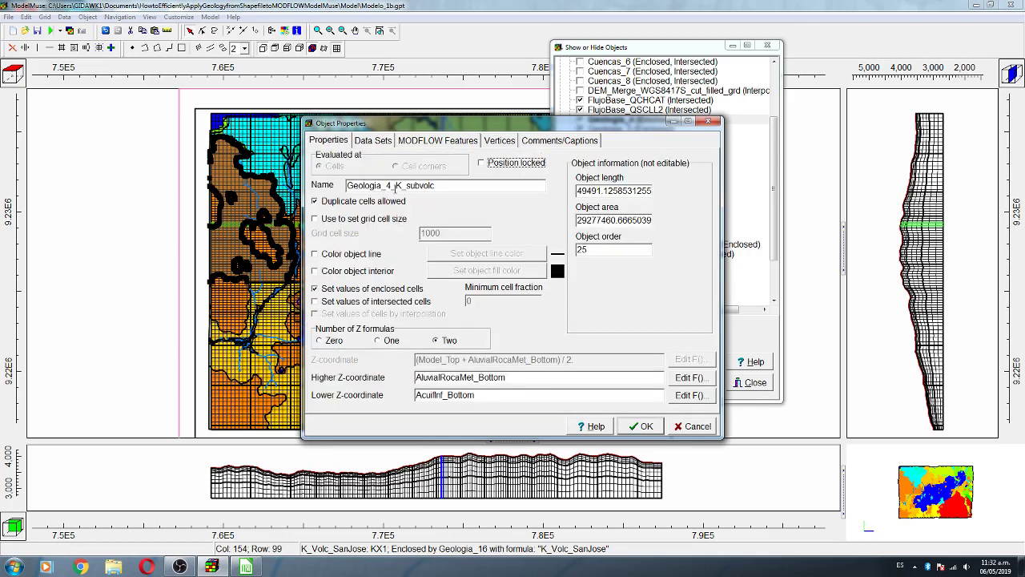
pyautogui.click(373, 140)
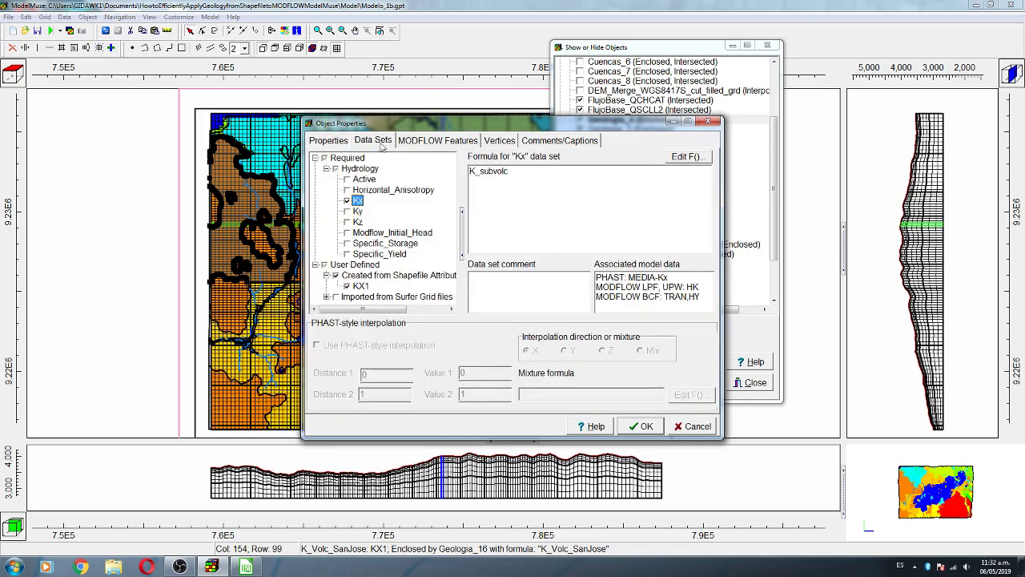
pyautogui.click(640, 426)
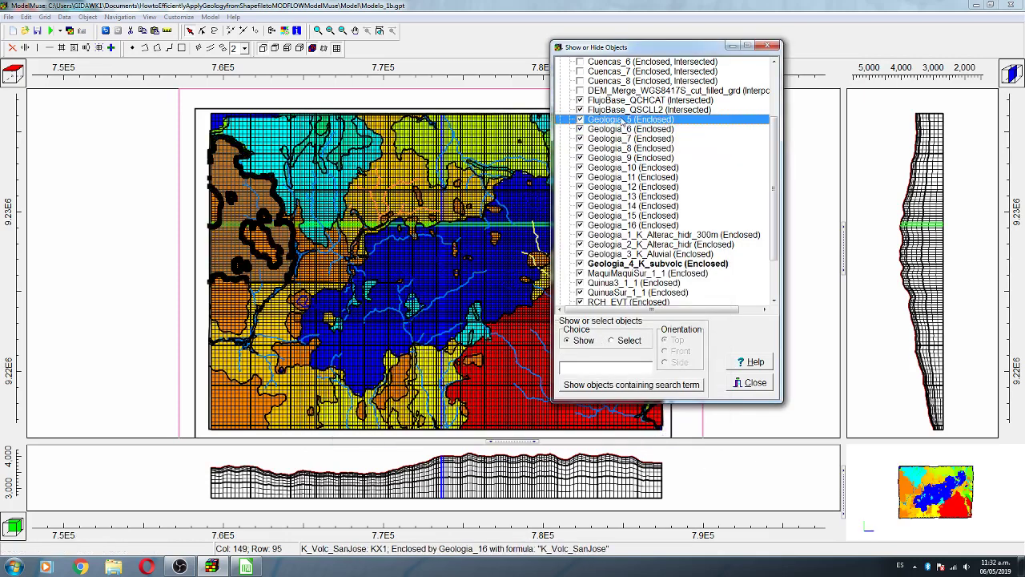
# - Copy K_subvolc from the KX1 formula of Geologia_5 and rename the object as Geologia_5_K_subvolc
pyautogui.doubleClick(623, 119)
pyautogui.click(373, 140)
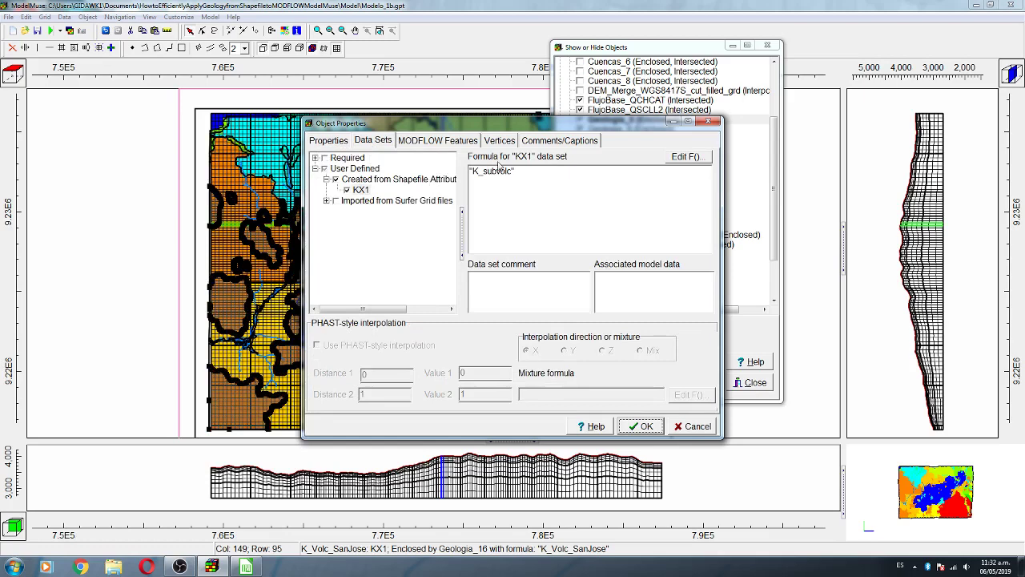
pyautogui.moveTo(472, 170); pyautogui.dragTo(514, 173)
pyautogui.hotkey('ctrl', 'c')
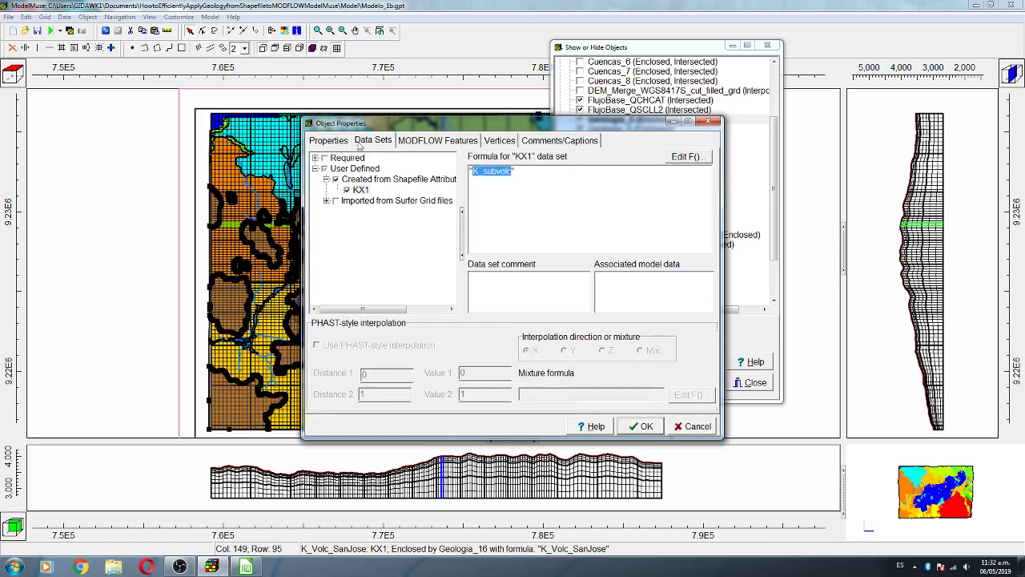
pyautogui.click(325, 144)
pyautogui.hotkey('ctrl', 'v')
# - Give Geologia_5_K_subvolc two Z formulas, with AluvialRocaMet_Bottom as the higher Z-coordinate and AcuifInf_Bottom as the lower one
pyautogui.click(436, 341)
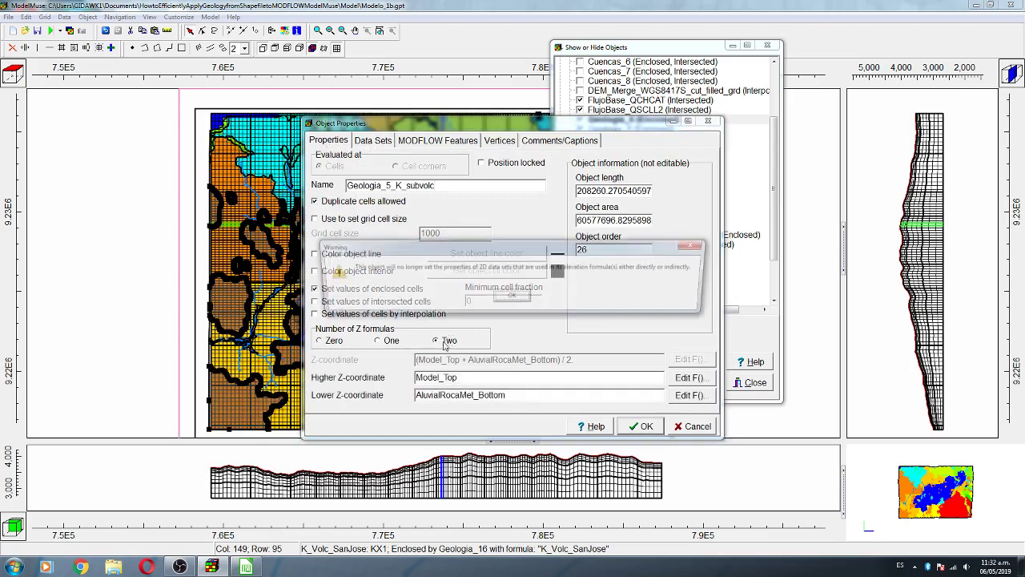
pyautogui.click(512, 297)
pyautogui.click(689, 378)
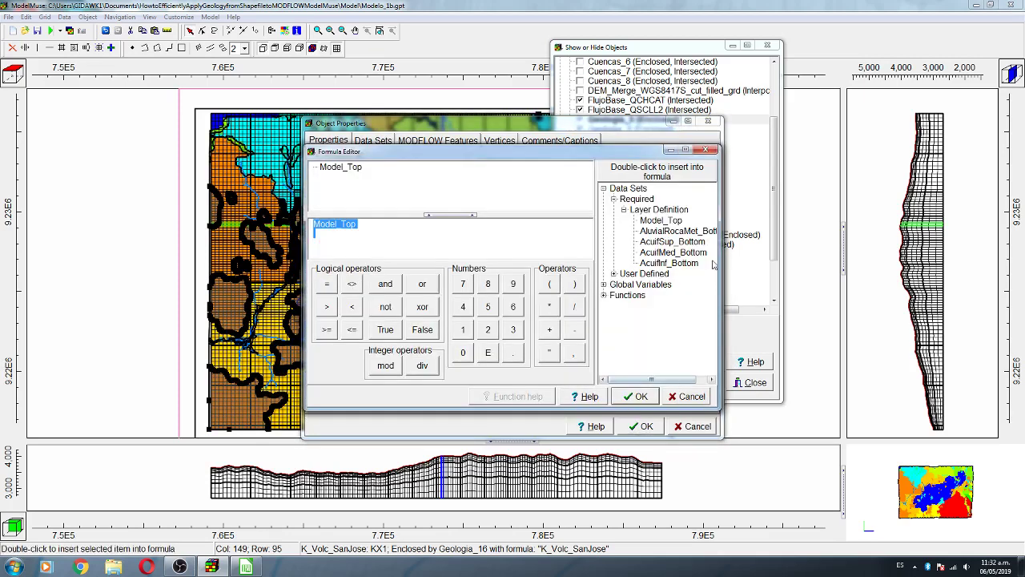
pyautogui.doubleClick(677, 231)
pyautogui.click(638, 396)
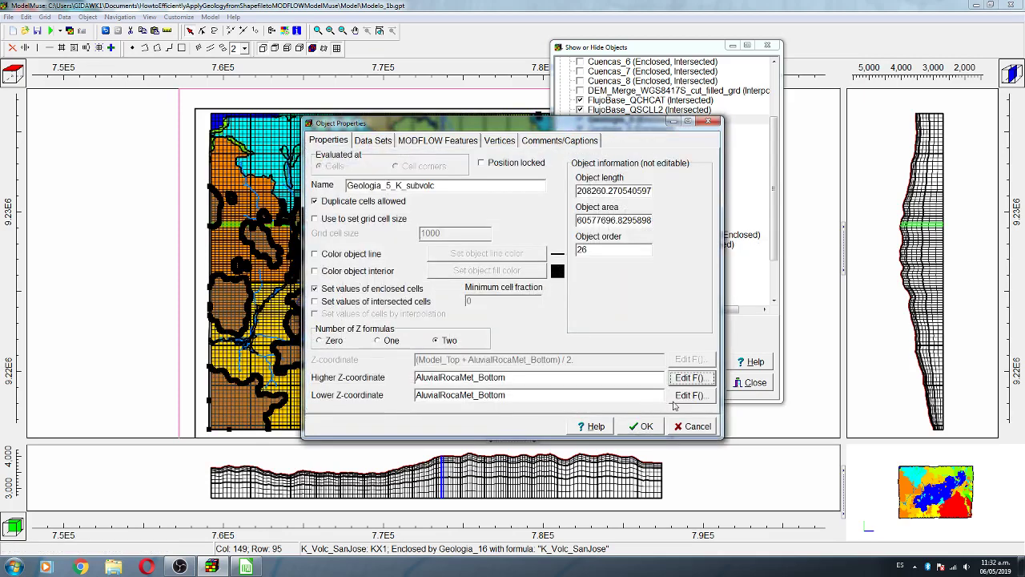
pyautogui.click(689, 394)
pyautogui.doubleClick(670, 262)
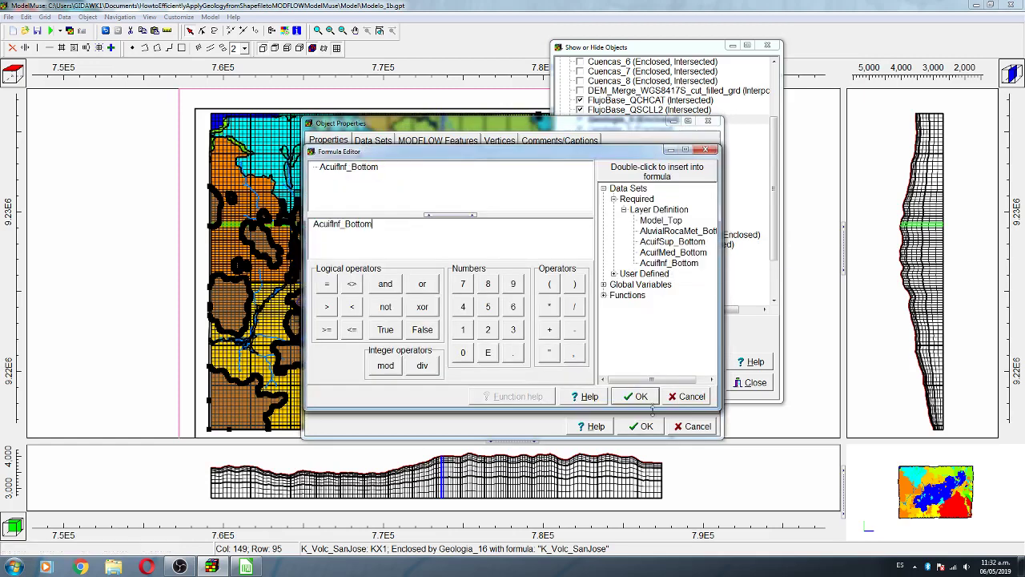
pyautogui.click(639, 396)
# - Enable the required hydrology data set Kx for Geologia_5_K_subvolc with the formula K_subvolc and accept the object properties
pyautogui.click(360, 142)
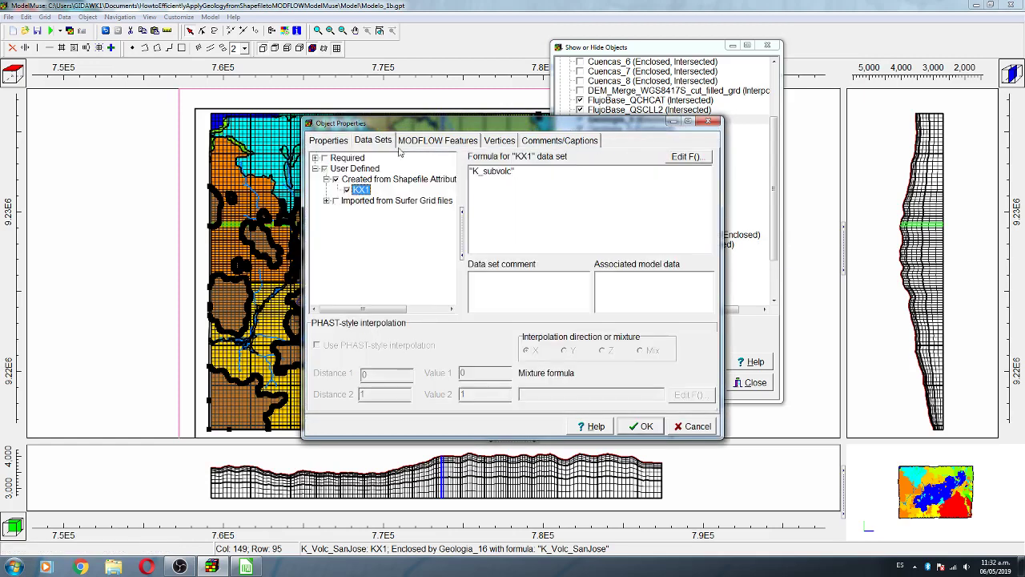
pyautogui.click(315, 157)
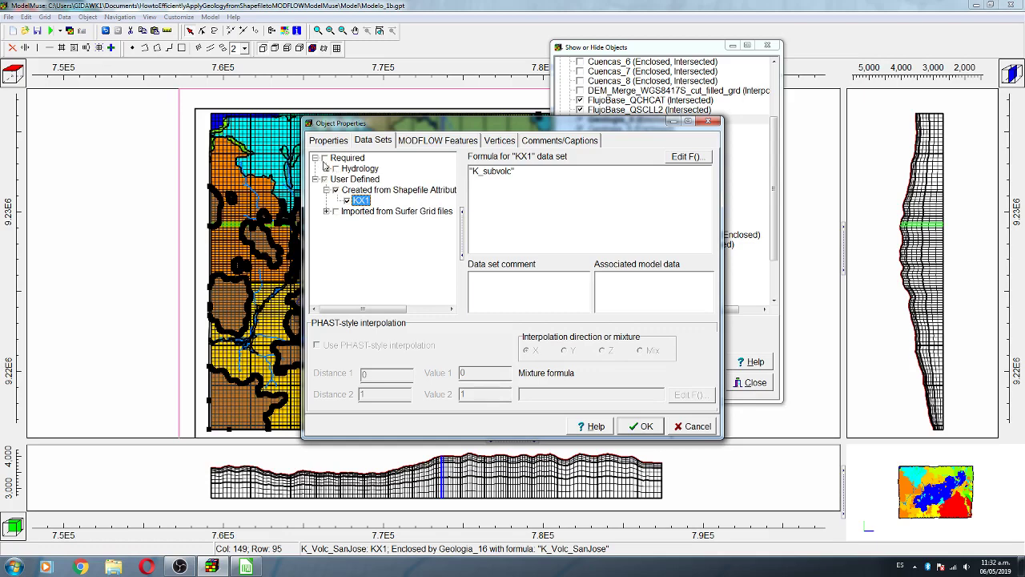
pyautogui.click(326, 168)
pyautogui.click(348, 200)
pyautogui.tripleClick(529, 173)
pyautogui.hotkey('ctrl', 'v')
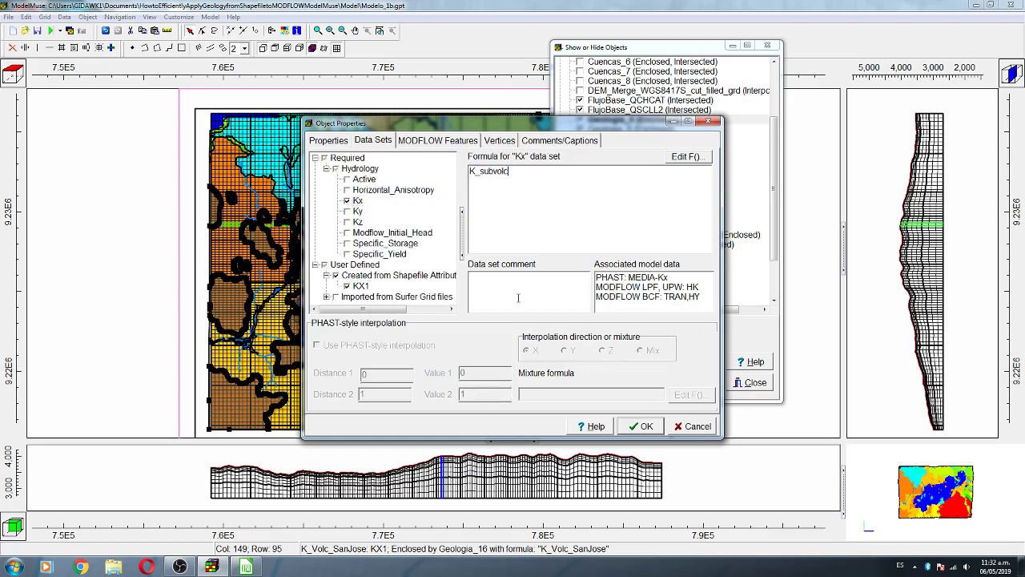
pyautogui.click(330, 141)
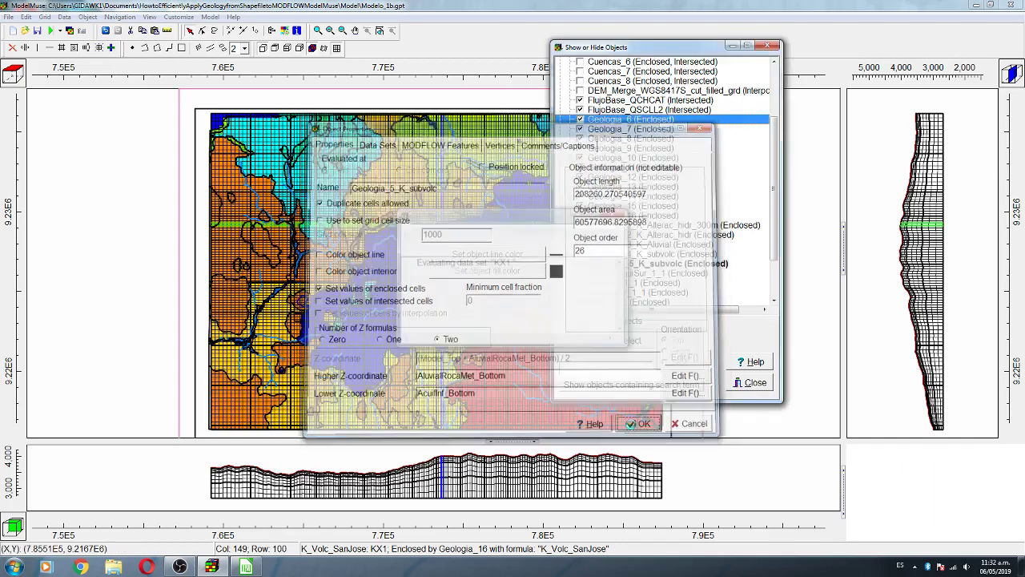
pyautogui.click(633, 427)
# - Open the properties of Geologia_6 and copy K_Dep_Aluviales from its KX1 formula
pyautogui.doubleClick(616, 126)
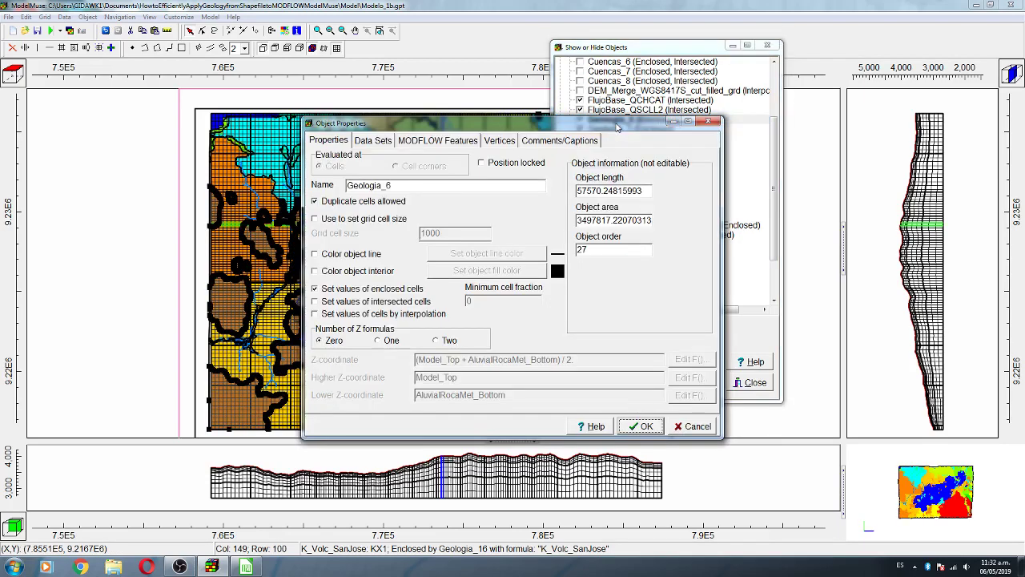
pyautogui.click(373, 140)
pyautogui.moveTo(473, 171); pyautogui.dragTo(541, 171)
pyautogui.hotkey('ctrl', 'c')
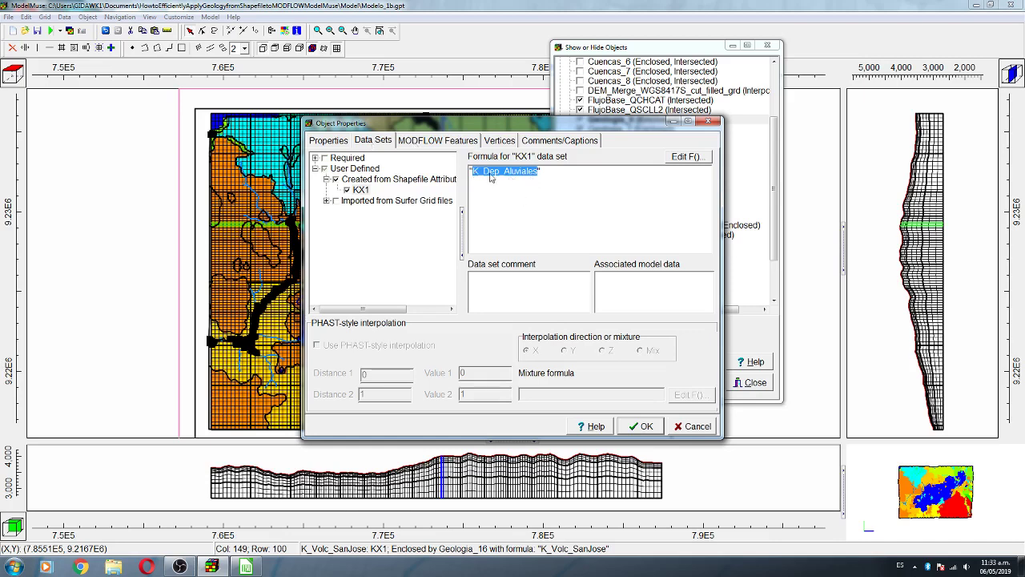
# - Set the number of Z formulas of Geologia_6 to Two and rename the object as Geologia_6_K_Dep_Aluviales
pyautogui.click(329, 141)
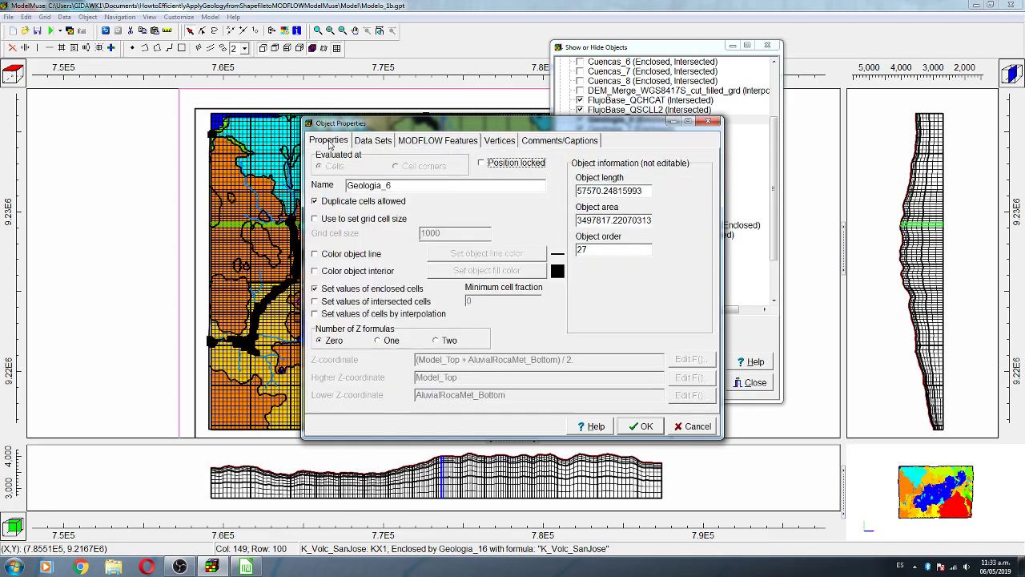
pyautogui.click(436, 342)
pyautogui.click(519, 298)
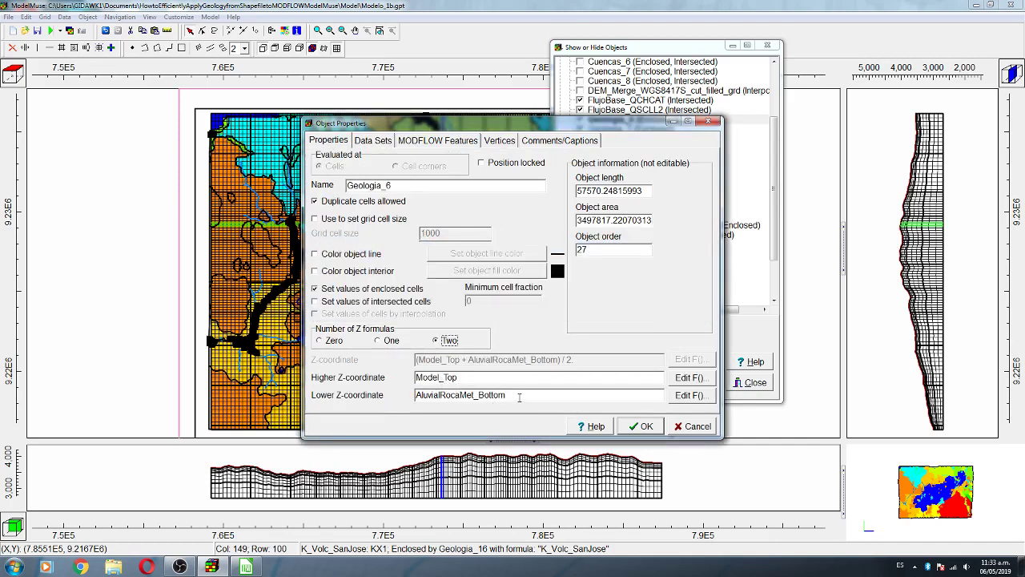
pyautogui.click(418, 187)
pyautogui.write('_')
pyautogui.hotkey('ctrl', 'v')
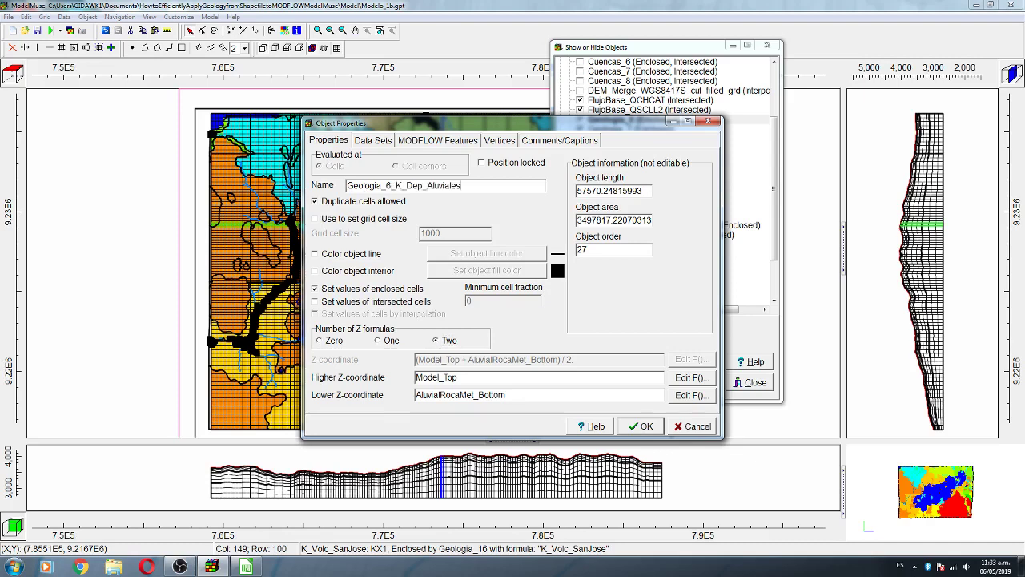
# - Enable the required hydrology data set Kx for Geologia_6_K_Dep_Aluviales with the formula K_Dep_Aluviales and accept the object properties
pyautogui.click(373, 141)
pyautogui.click(416, 141)
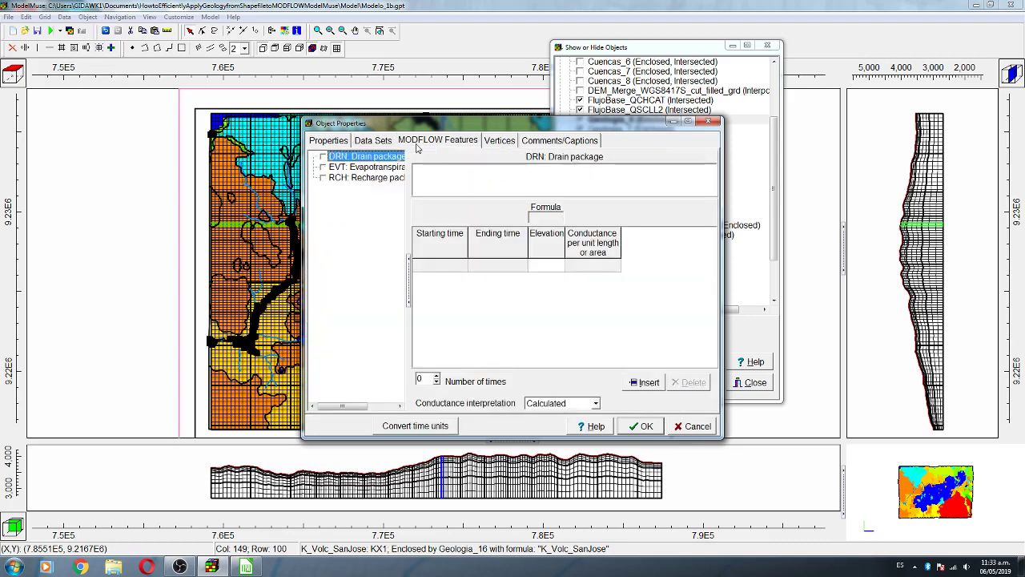
pyautogui.click(379, 144)
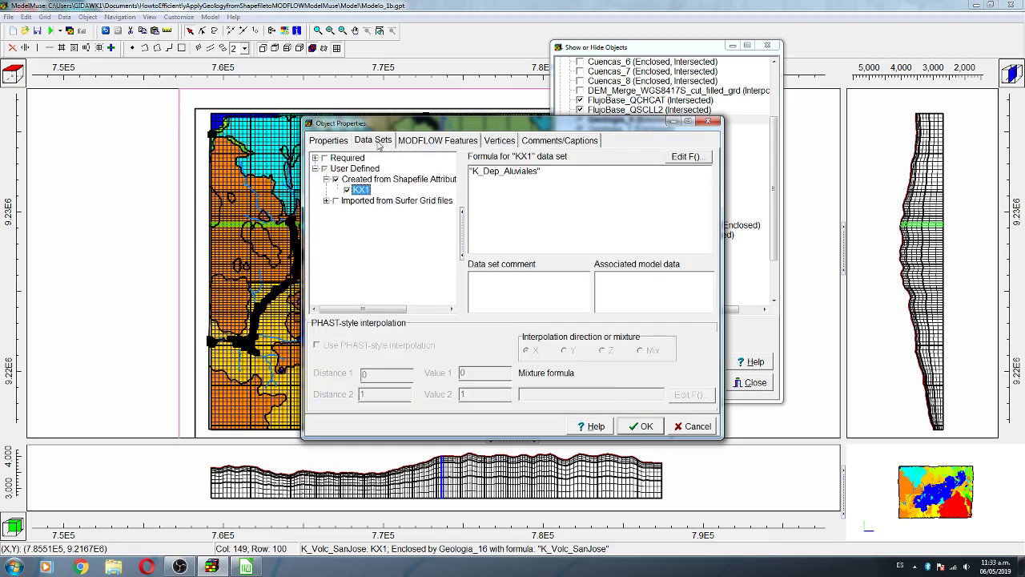
pyautogui.click(317, 158)
pyautogui.click(326, 169)
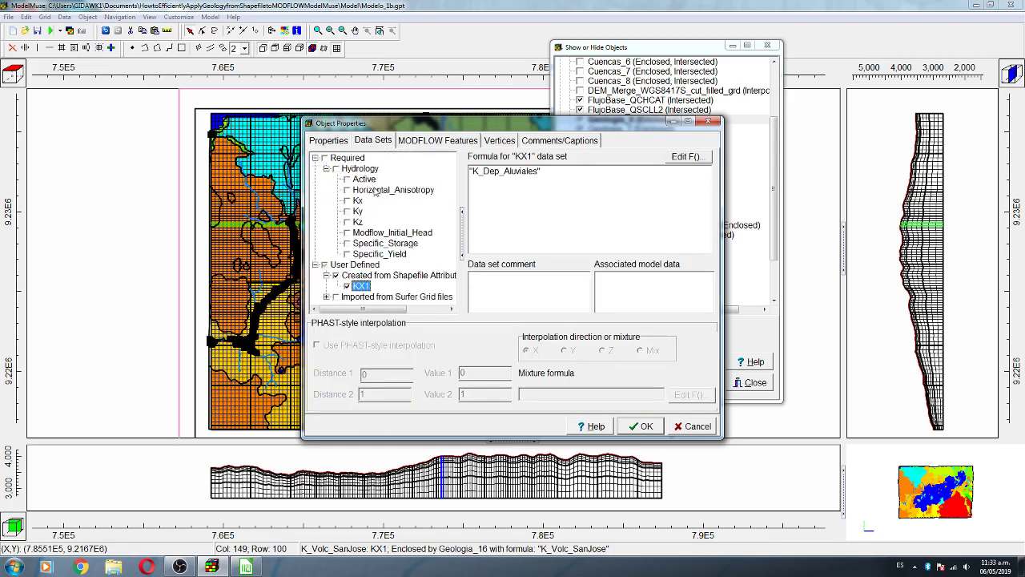
pyautogui.click(352, 201)
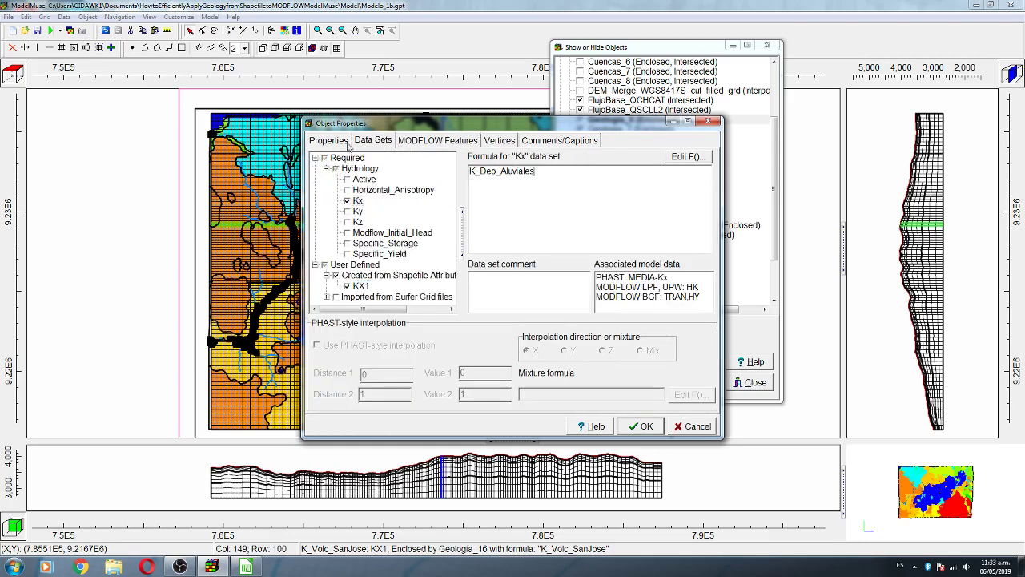
pyautogui.click(331, 139)
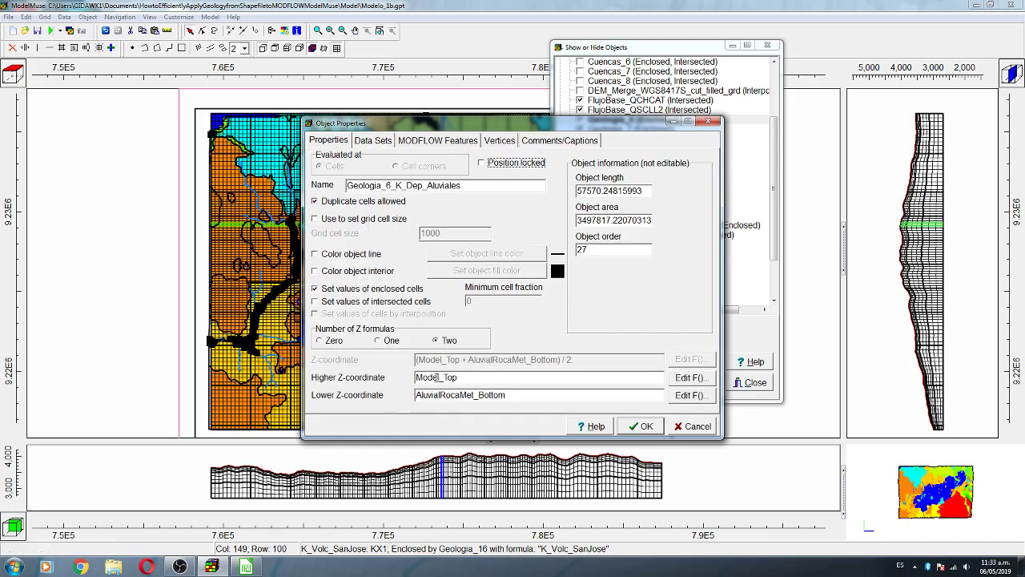
pyautogui.click(371, 141)
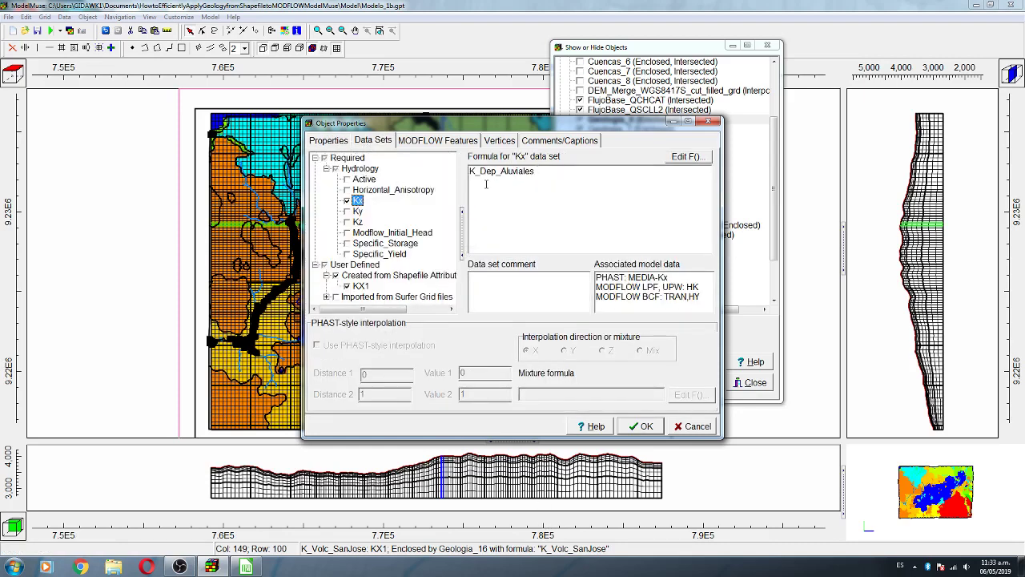
pyautogui.click(636, 427)
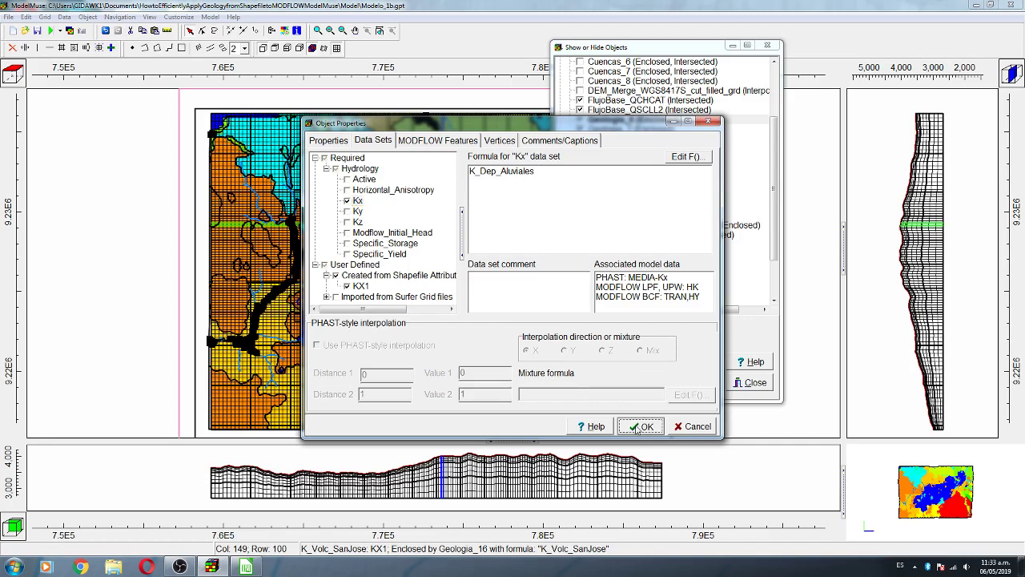
# - Open the properties of Geologia_7 and copy K_dep_fluviales from its KX1 formula
pyautogui.doubleClick(627, 125)
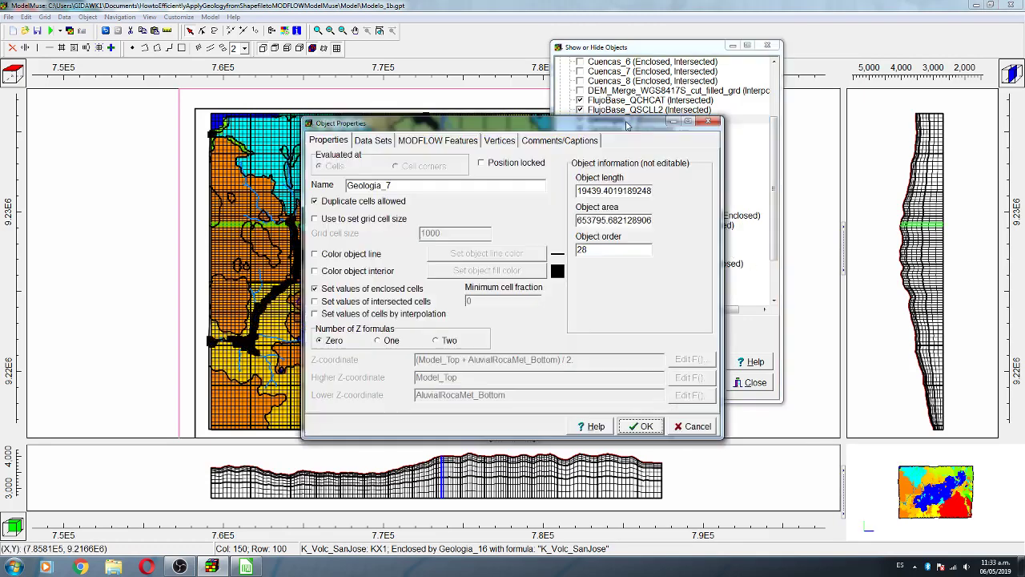
pyautogui.click(380, 140)
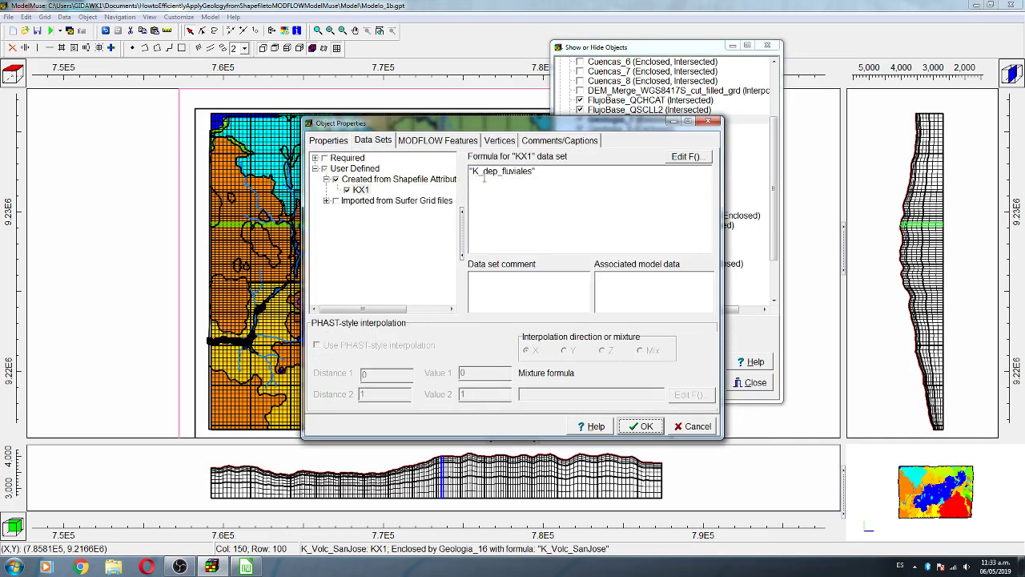
pyautogui.moveTo(473, 170); pyautogui.dragTo(532, 171)
pyautogui.hotkey('ctrl', 'c')
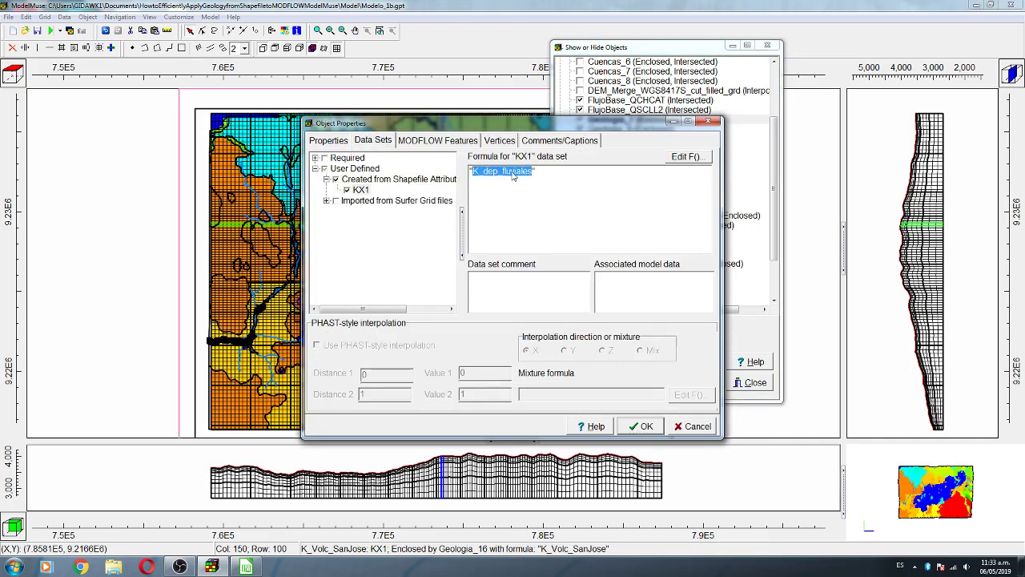
# - Rename Geologia_7 as Geologia_7_K_dep_fluviales and set its number of Z formulas to Two
pyautogui.click(340, 143)
pyautogui.click(412, 185)
pyautogui.write('_')
pyautogui.hotkey('ctrl', 'v')
pyautogui.click(442, 341)
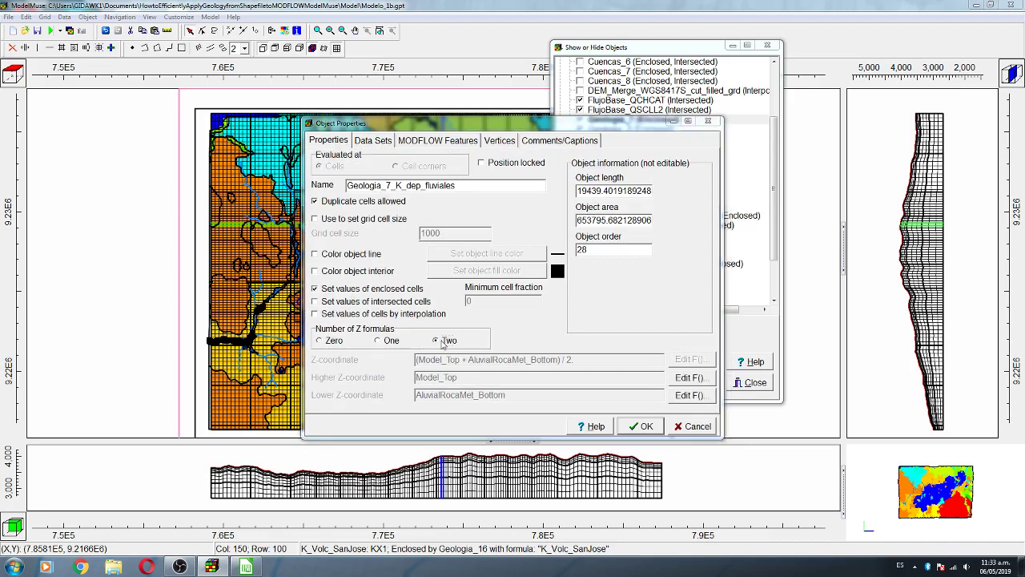
pyautogui.click(512, 297)
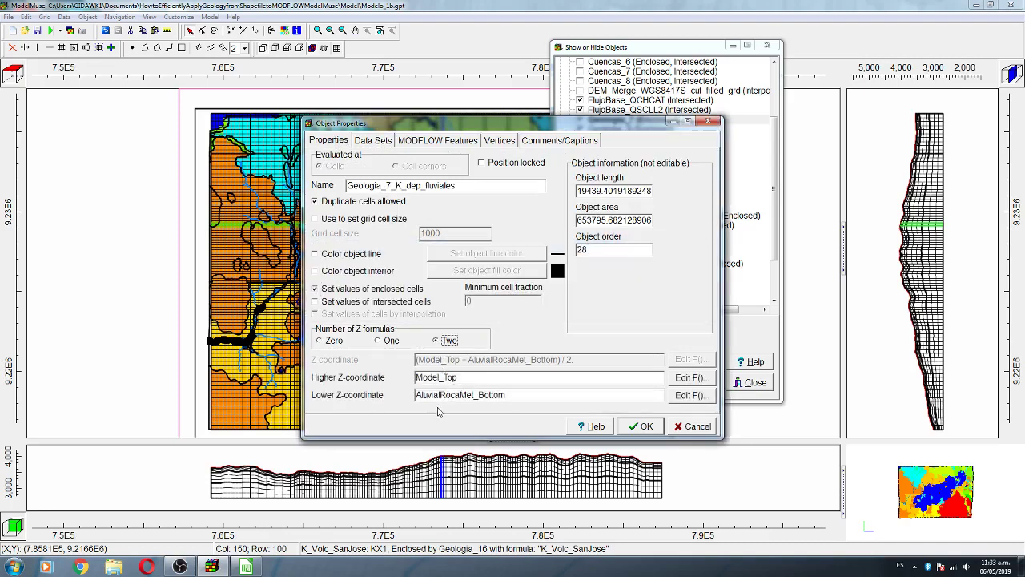
# - Enable the required hydrology data set Kx for Geologia_7_K_dep_fluviales with the formula K_dep_fluviales and accept the object properties
pyautogui.click(374, 141)
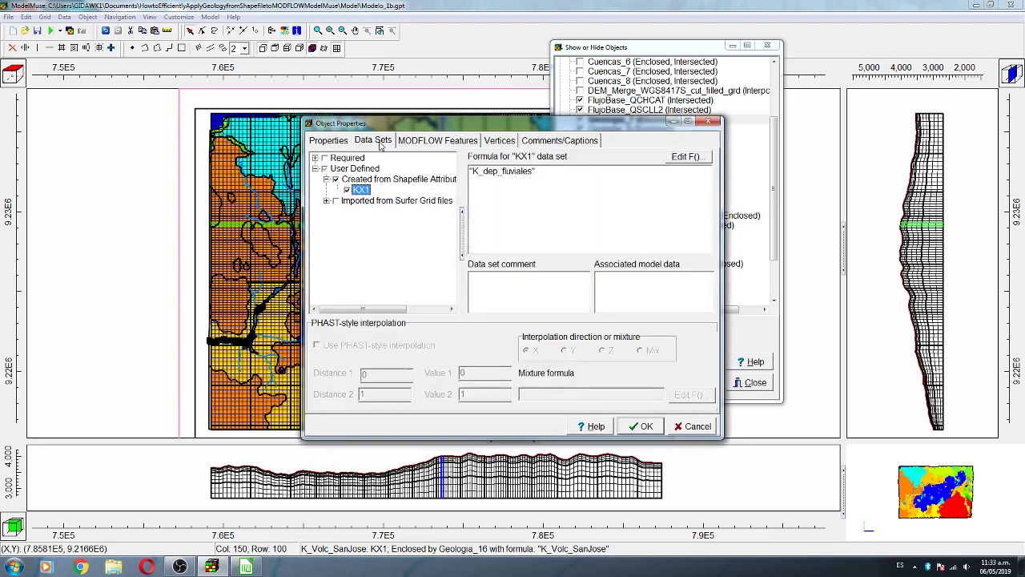
pyautogui.click(316, 159)
pyautogui.click(327, 169)
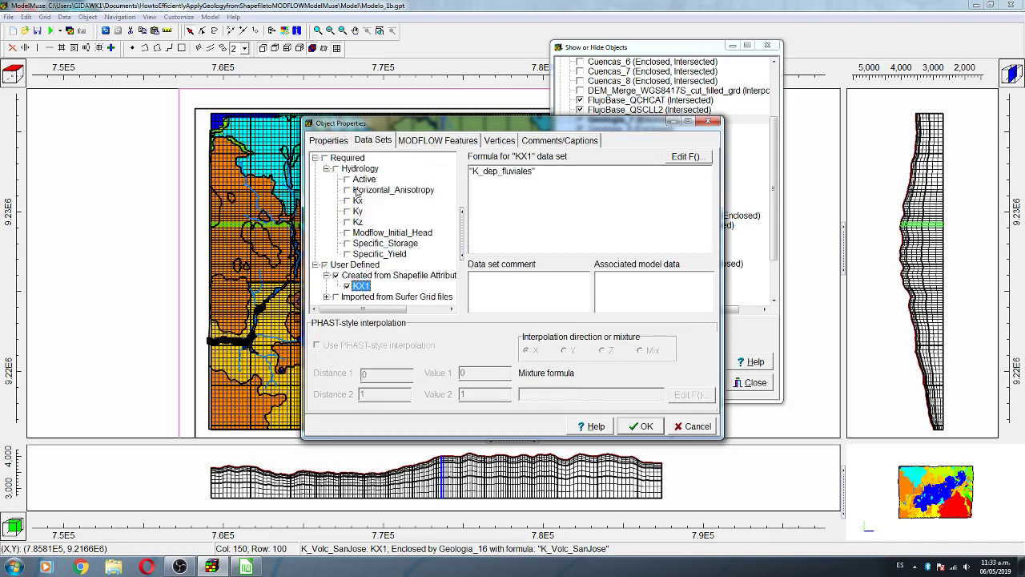
pyautogui.click(347, 201)
pyautogui.hotkey('ctrl', 'v')
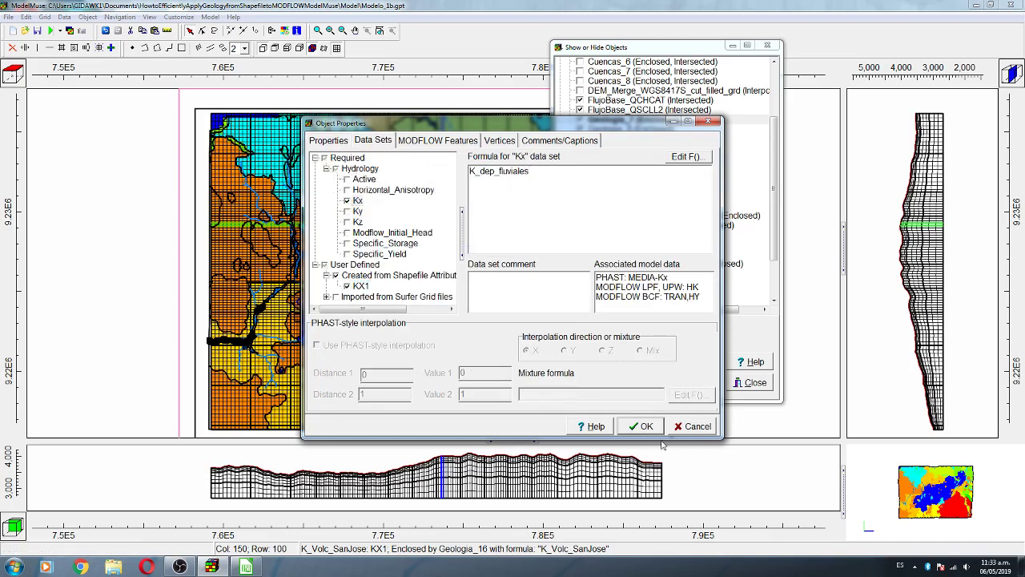
pyautogui.click(645, 426)
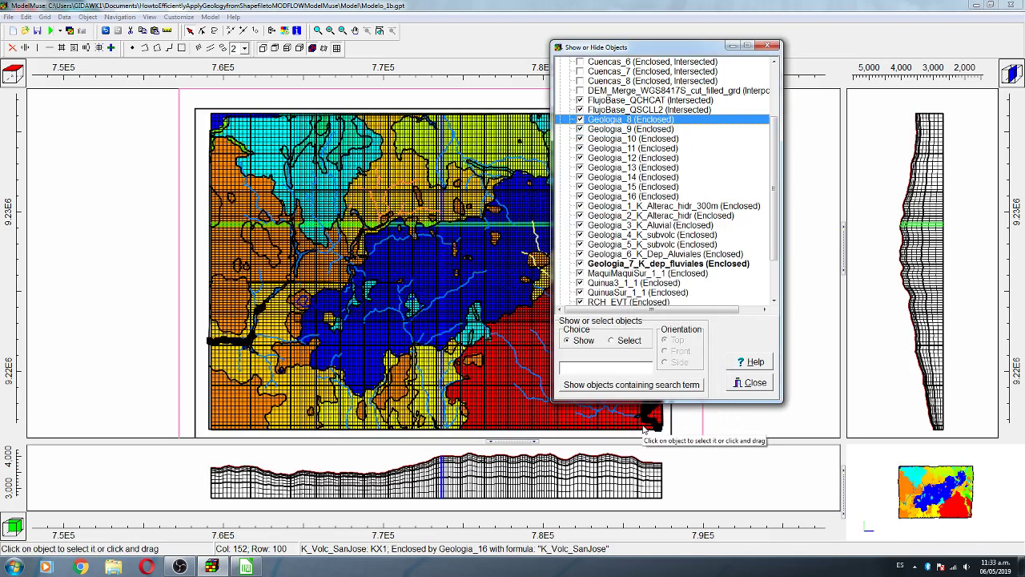
# - Open the properties of Geologia_8 and copy K_Dep_Fluvioglaciar from its KX1 formula
pyautogui.doubleClick(628, 121)
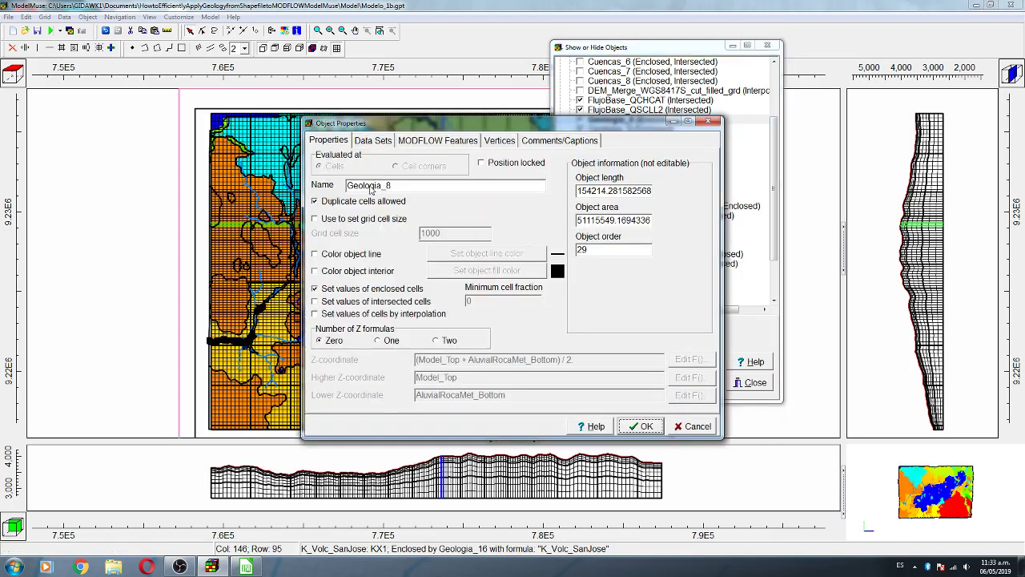
pyautogui.click(372, 141)
pyautogui.moveTo(474, 170); pyautogui.dragTo(552, 173)
pyautogui.hotkey('ctrl', 'c')
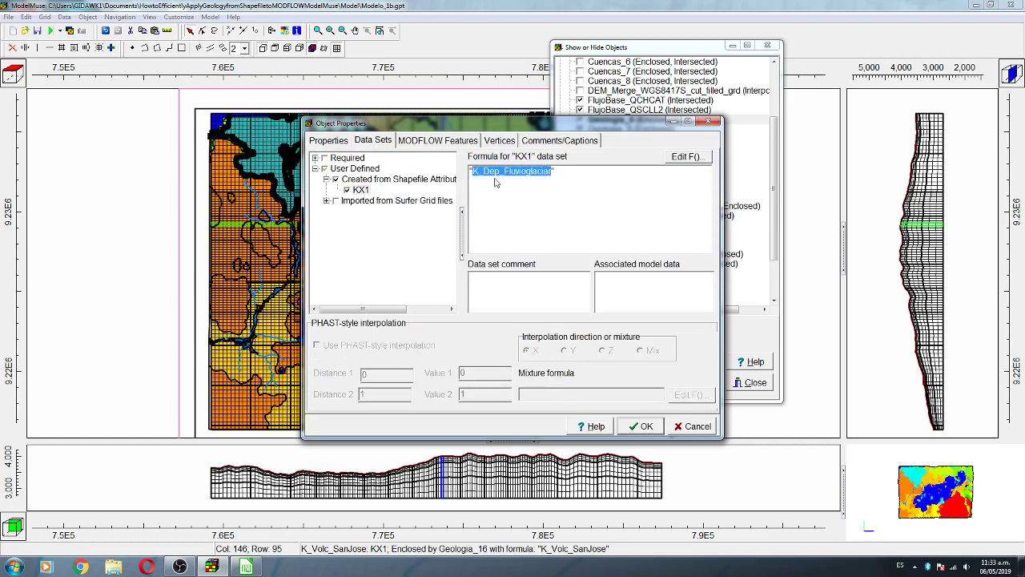
# - Rename Geologia_8 as Geologia_8_K_Dep_Fluvioglaciar and set its number of Z formulas to Two
pyautogui.click(327, 141)
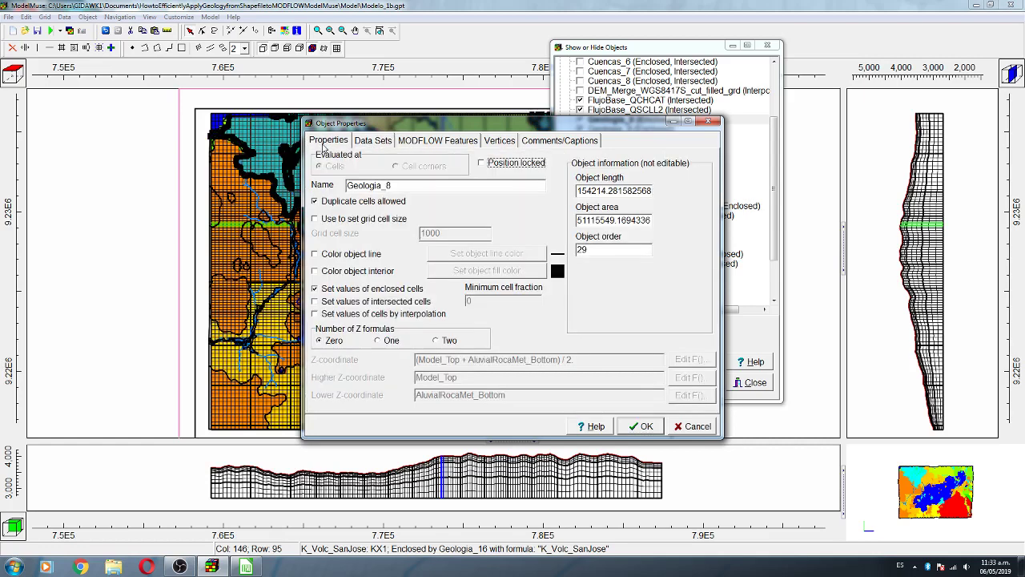
pyautogui.click(401, 185)
pyautogui.write('_')
pyautogui.hotkey('ctrl', 'v')
pyautogui.click(439, 343)
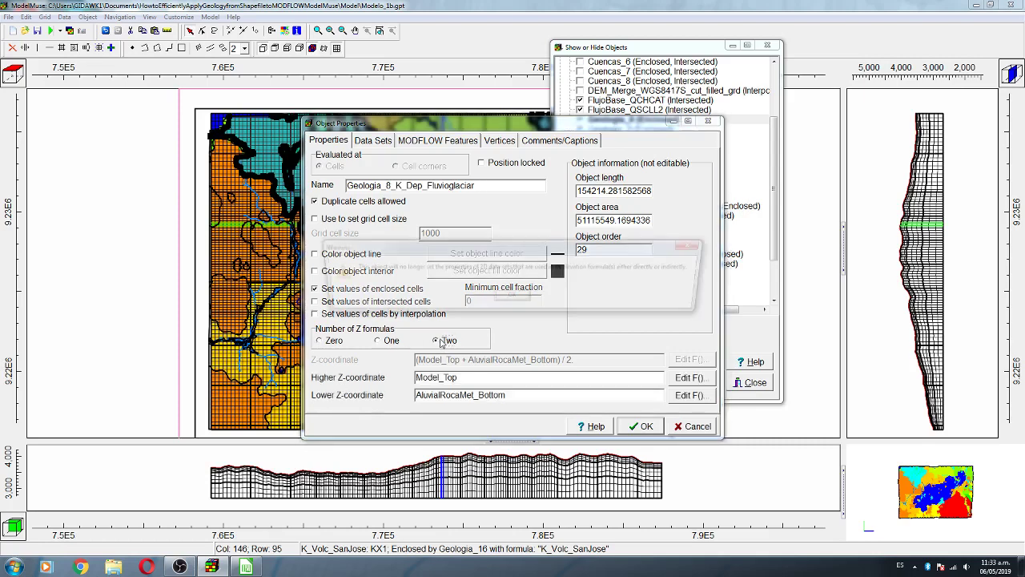
pyautogui.click(512, 297)
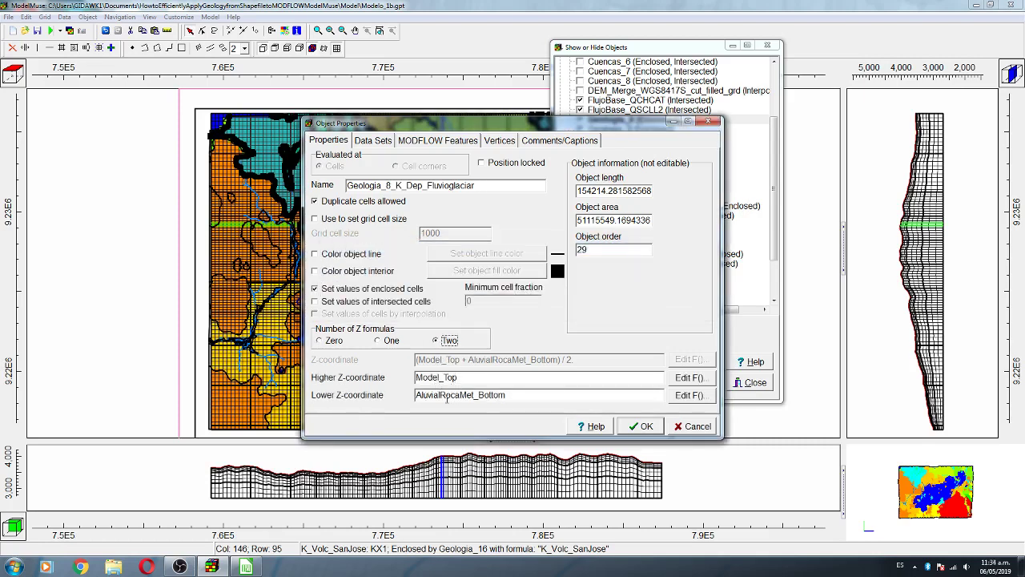
# - Enable the required hydrology data set Kx for Geologia_8_K_Dep_Fluvioglaciar with the formula K_Dep_Fluvioglaciar and accept the object properties
pyautogui.click(372, 142)
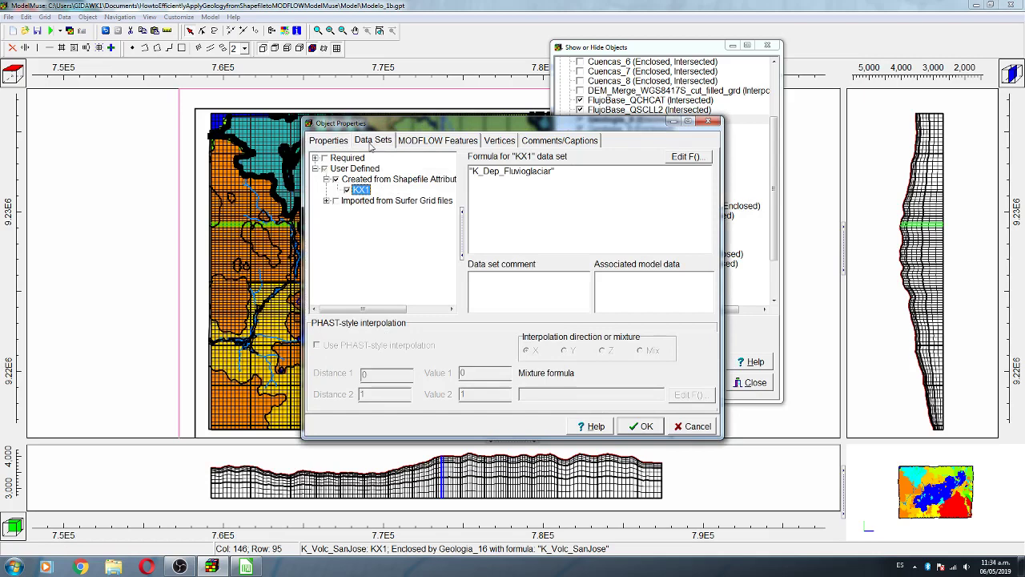
pyautogui.click(316, 168)
pyautogui.click(316, 157)
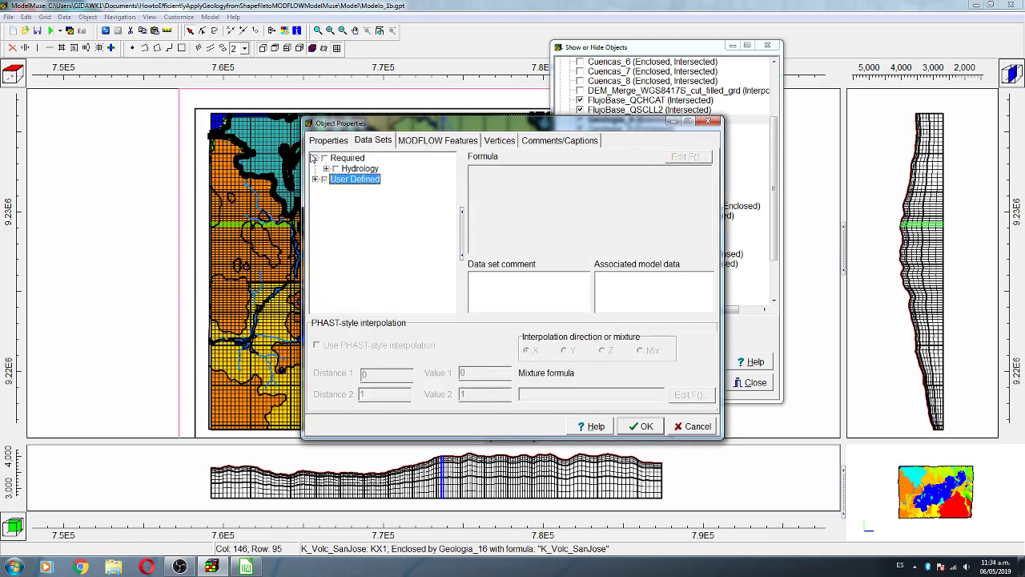
pyautogui.click(326, 168)
pyautogui.click(347, 200)
pyautogui.hotkey('ctrl', 'v')
pyautogui.click(641, 426)
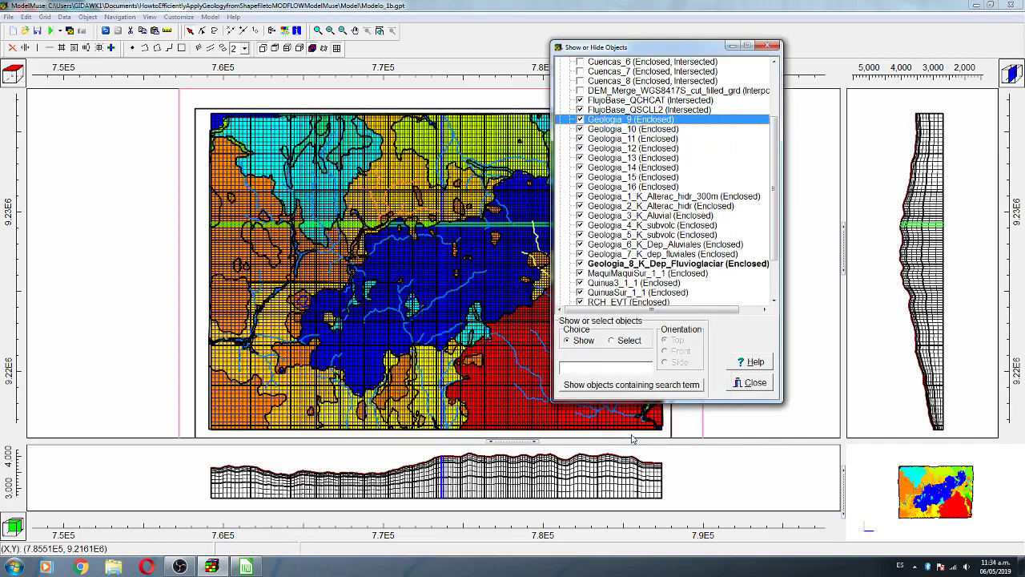
# - Open the properties of Geologia_9 and copy K_Dep_Morrenicos from its KX1 formula
pyautogui.doubleClick(624, 122)
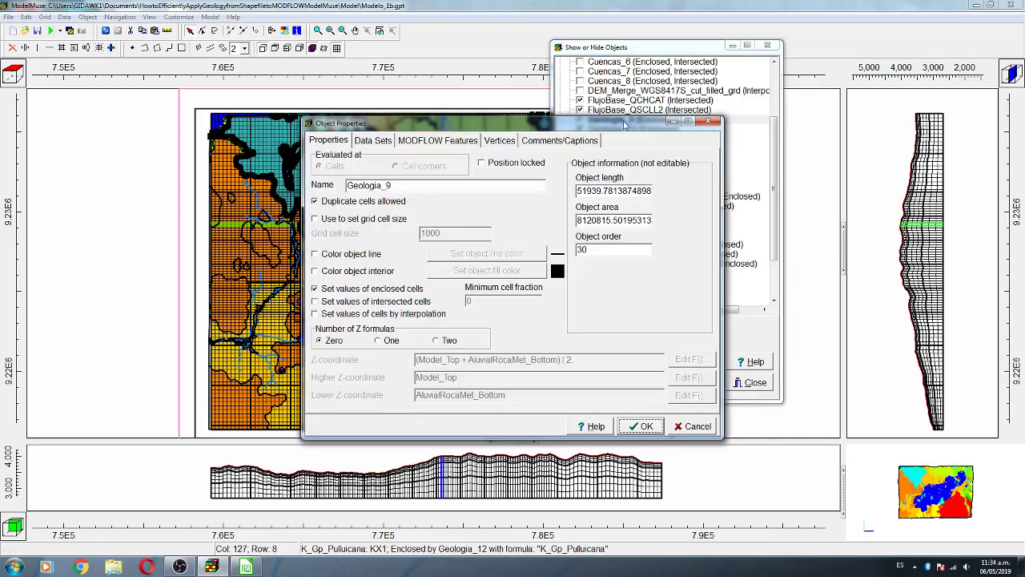
pyautogui.click(377, 142)
pyautogui.moveTo(474, 173); pyautogui.dragTo(548, 172)
pyautogui.hotkey('ctrl', 'c')
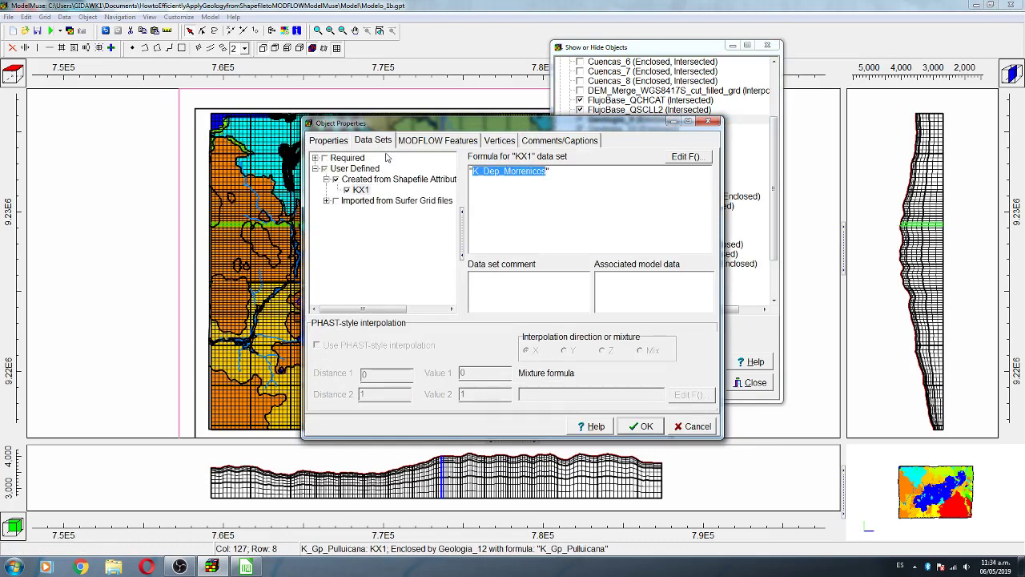
# - Rename Geologia_9 as Geologia_9_K_Dep_Morrenicos and set its number of Z formulas to Two
pyautogui.click(333, 143)
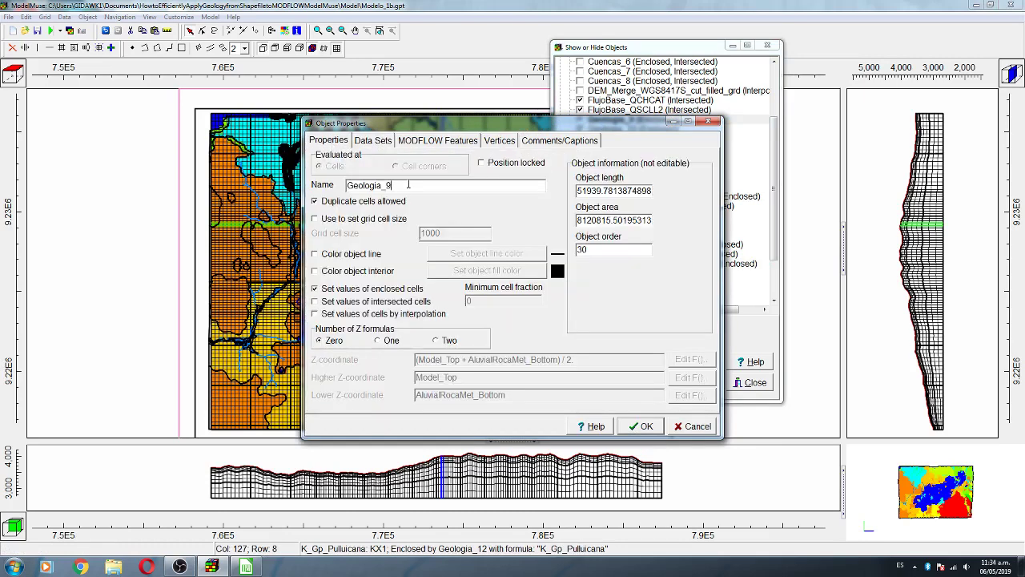
pyautogui.click(409, 185)
pyautogui.write('_')
pyautogui.hotkey('ctrl', 'v')
pyautogui.click(436, 341)
pyautogui.click(512, 297)
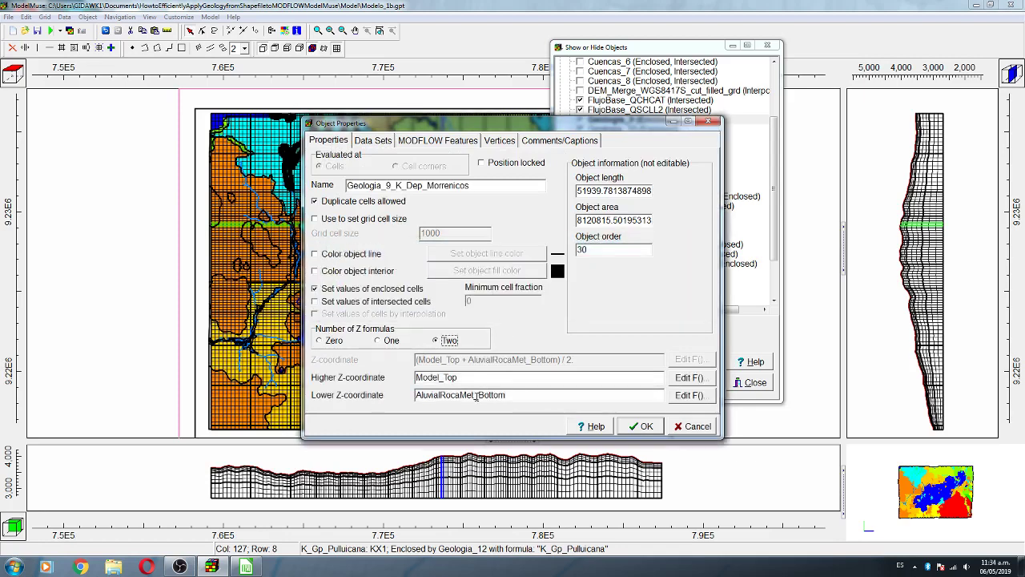
# - Enable the required hydrology data set Kx for Geologia_9_K_Dep_Morrenicos with the formula K_Dep_Morrenicos and accept the object properties
pyautogui.click(380, 142)
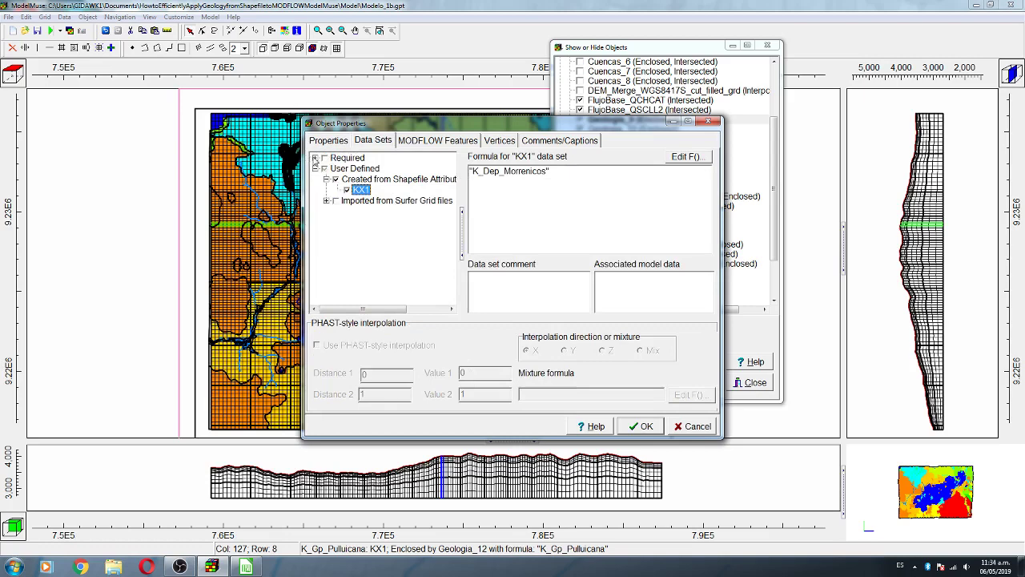
pyautogui.click(315, 158)
pyautogui.click(328, 178)
pyautogui.click(327, 168)
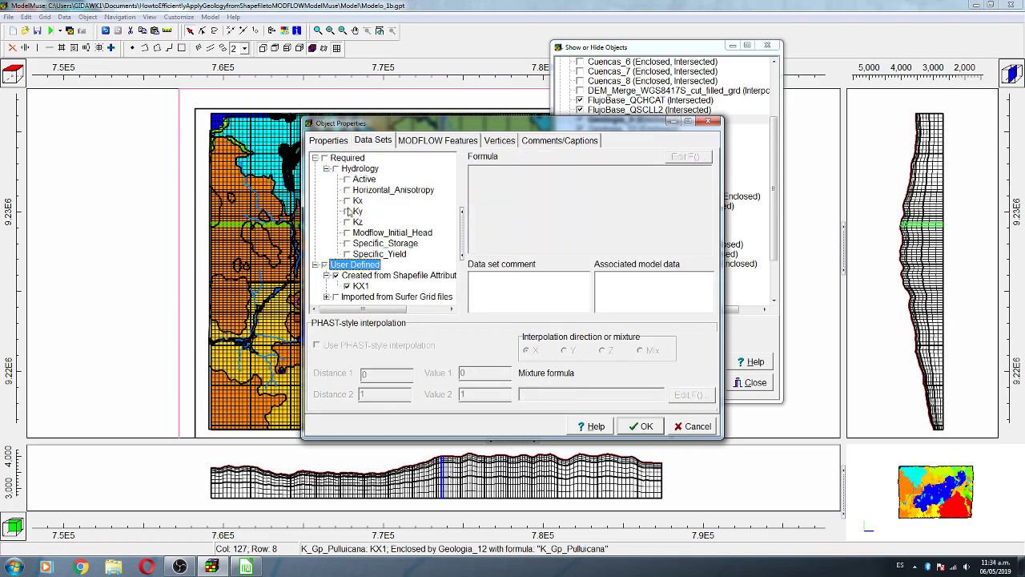
pyautogui.click(348, 201)
pyautogui.hotkey('ctrl', 'v')
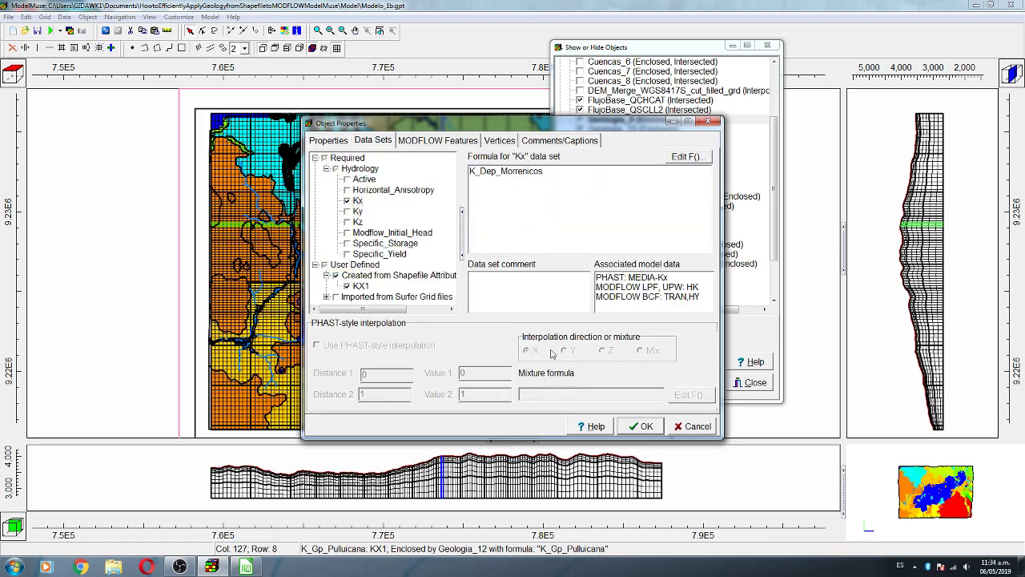
pyautogui.click(643, 426)
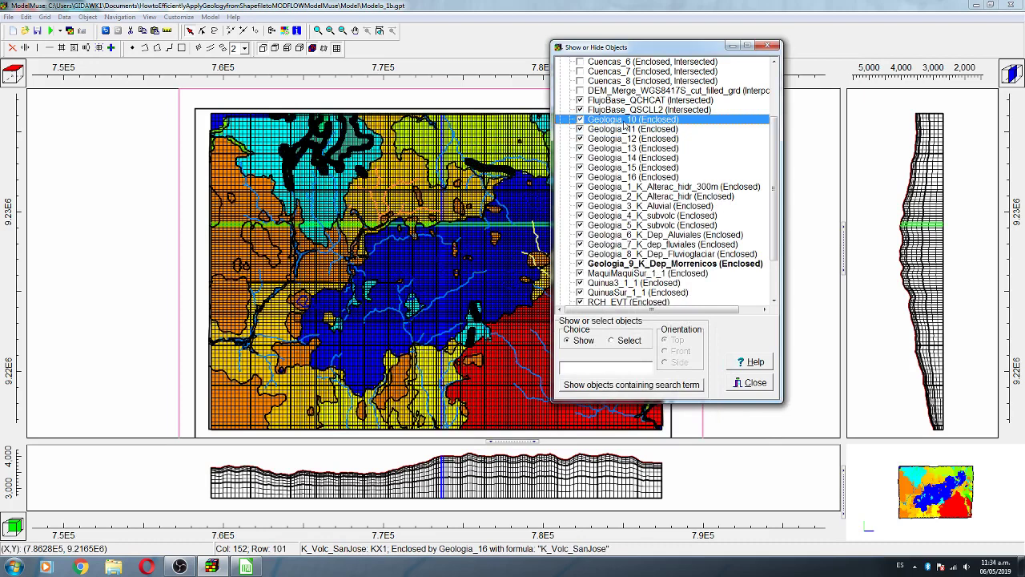
# - Open the properties of Geologia_10 and copy K_Form_Farrat from its KX1 formula
pyautogui.doubleClick(624, 125)
pyautogui.click(374, 140)
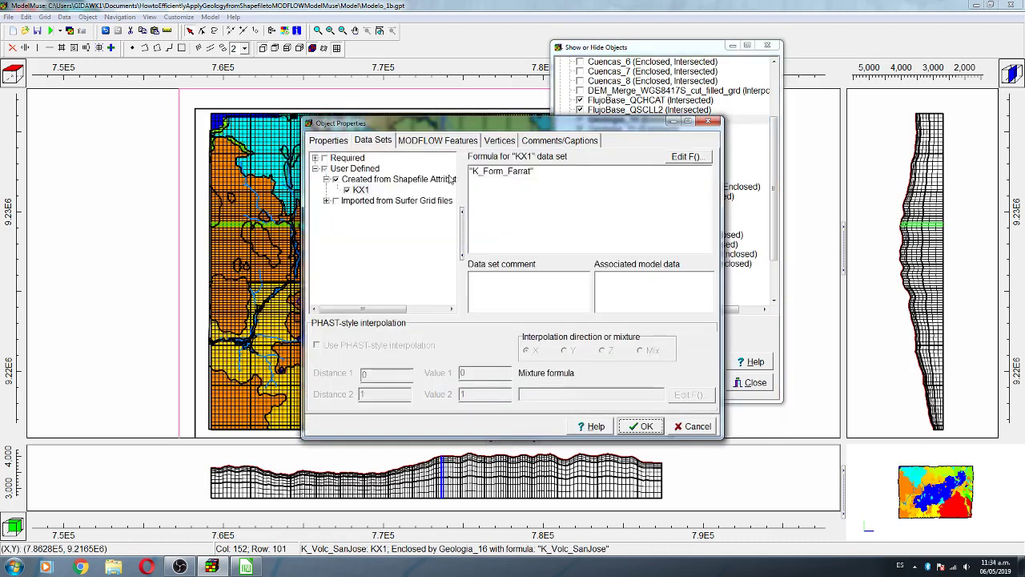
pyautogui.moveTo(469, 171); pyautogui.dragTo(532, 172)
pyautogui.hotkey('ctrl', 'c')
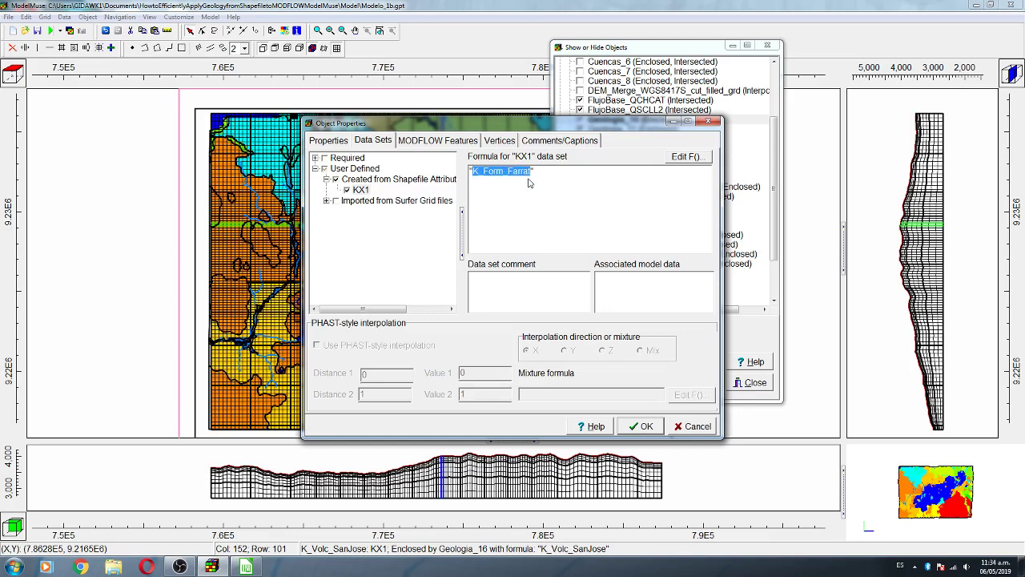
# - Rename Geologia_10 as Geologia_10_K_Form_Farrat and set its number of Z formulas to Two
pyautogui.click(431, 143)
pyautogui.click(329, 141)
pyautogui.click(412, 187)
pyautogui.write('_K_Form_Farrat')
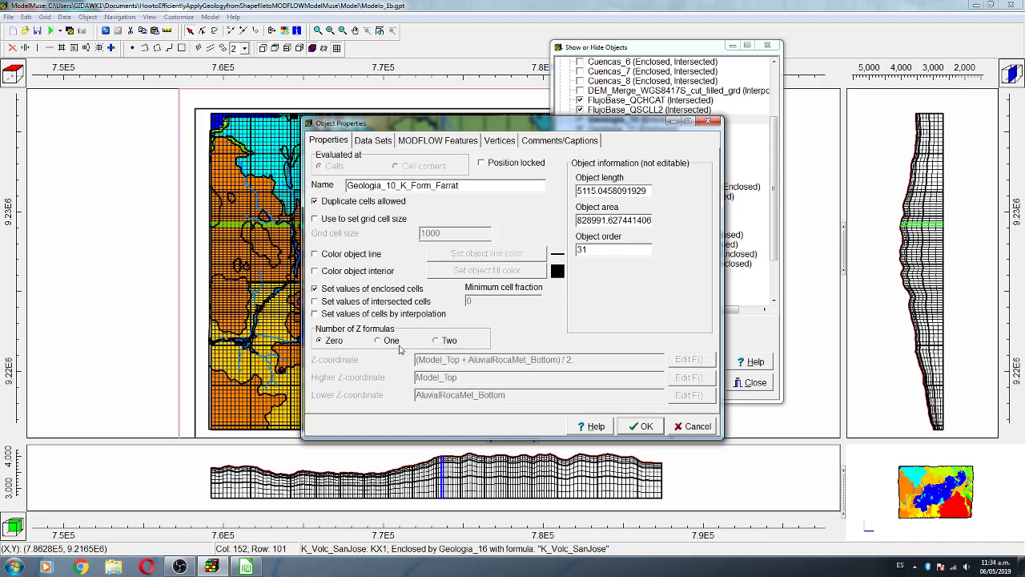
pyautogui.click(437, 343)
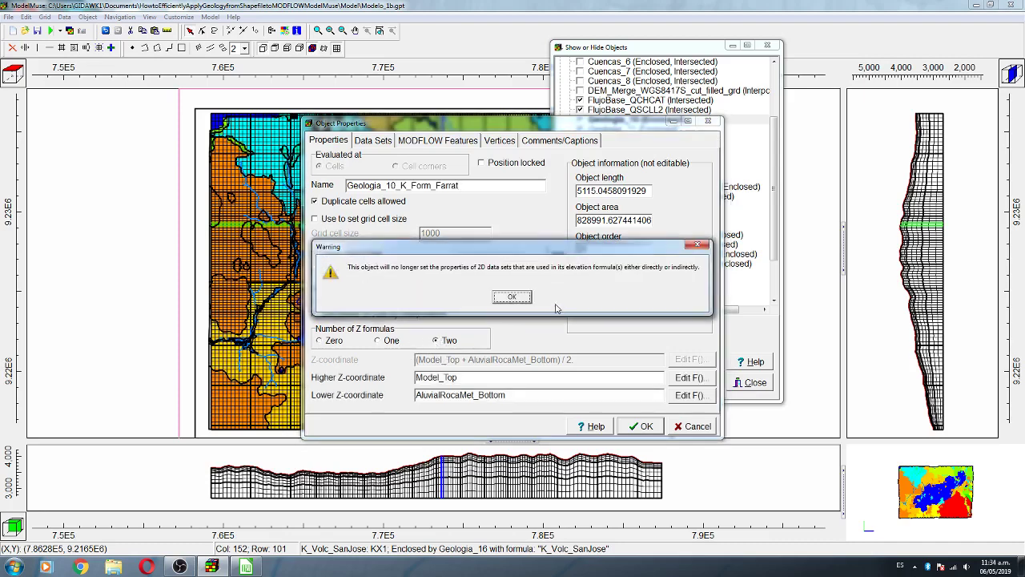
pyautogui.click(516, 297)
# - Set the higher Z-coordinate of Geologia_10_K_Form_Farrat to AluvialRocaMet_Bottom and its lower Z-coordinate to AcuifInf_Bottom
pyautogui.click(679, 395)
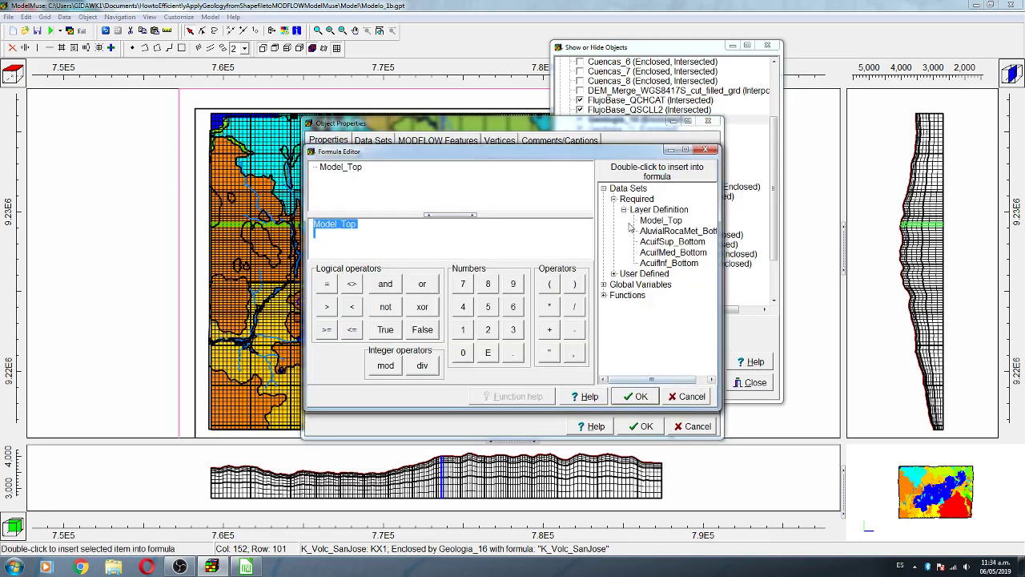
pyautogui.click(688, 396)
pyautogui.click(683, 394)
pyautogui.doubleClick(669, 263)
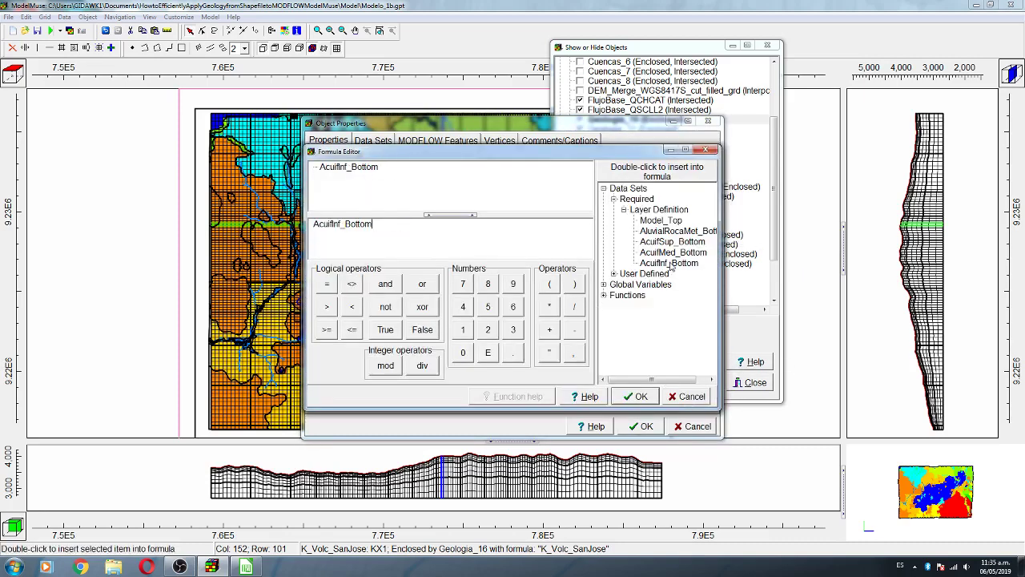
pyautogui.click(637, 397)
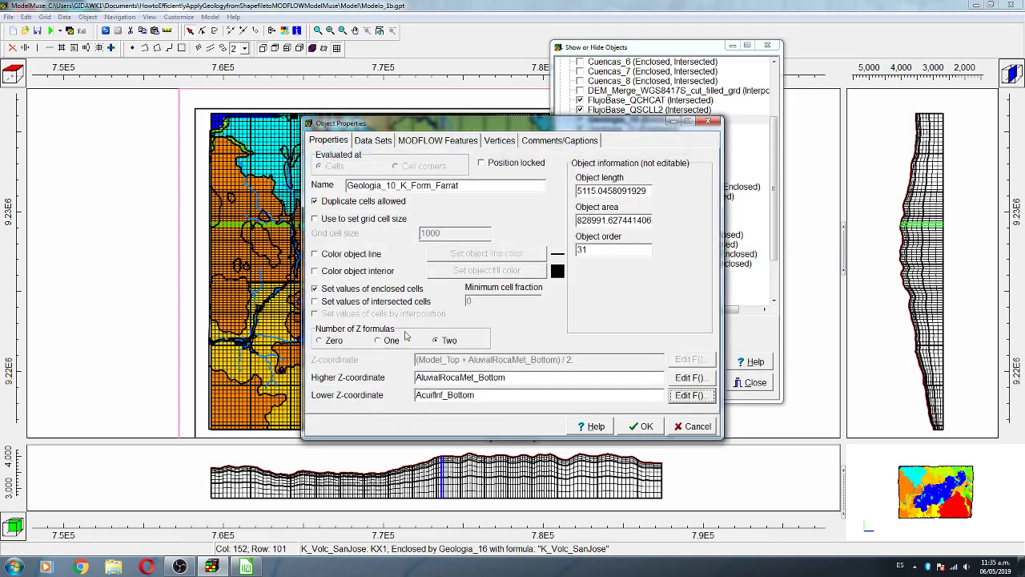
# - Enable the required hydrology data set Kx for Geologia_10_K_Form_Farrat with the formula K_Form_Farrat and accept the object properties
pyautogui.click(362, 143)
pyautogui.click(433, 142)
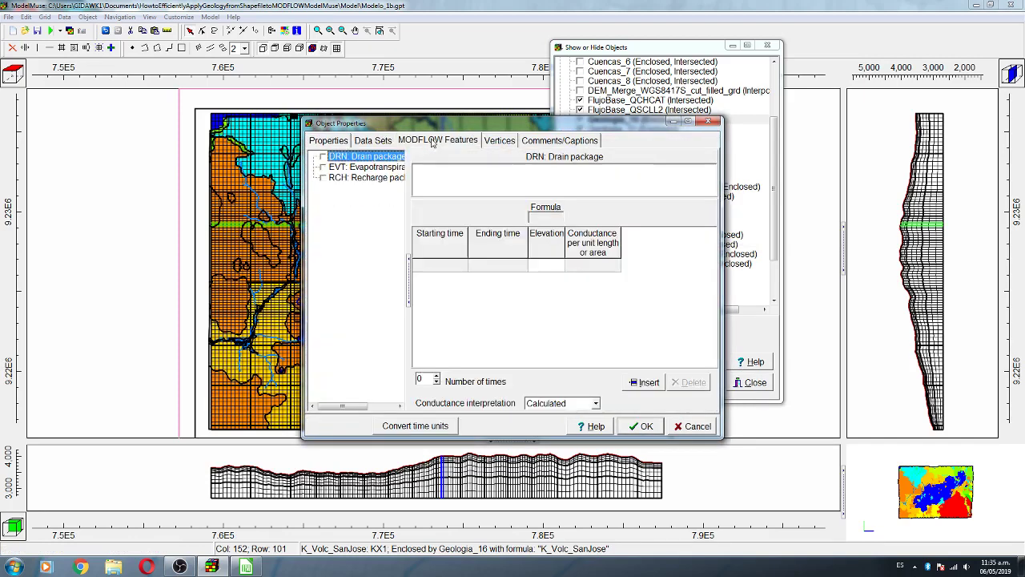
pyautogui.click(374, 141)
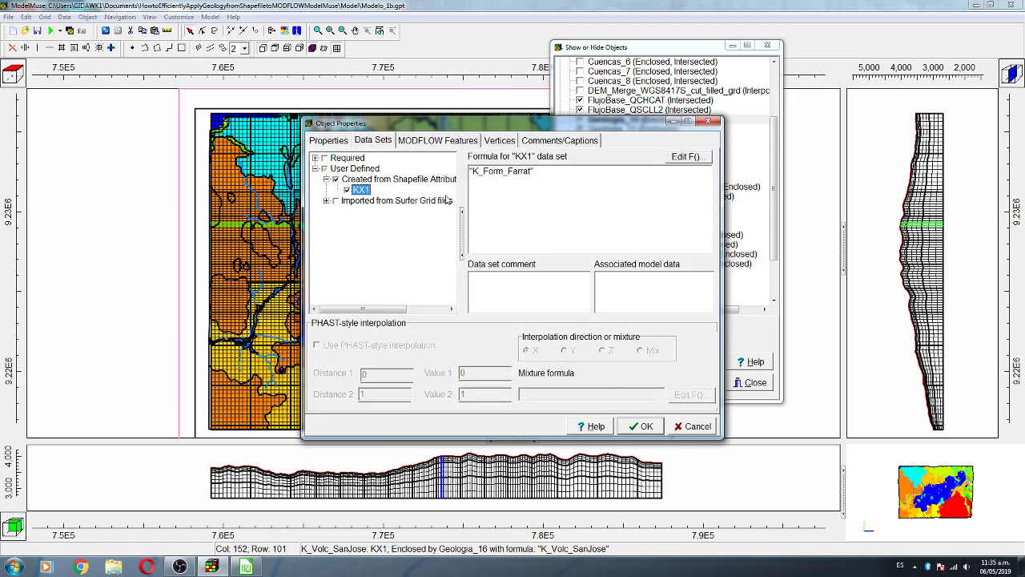
pyautogui.click(315, 158)
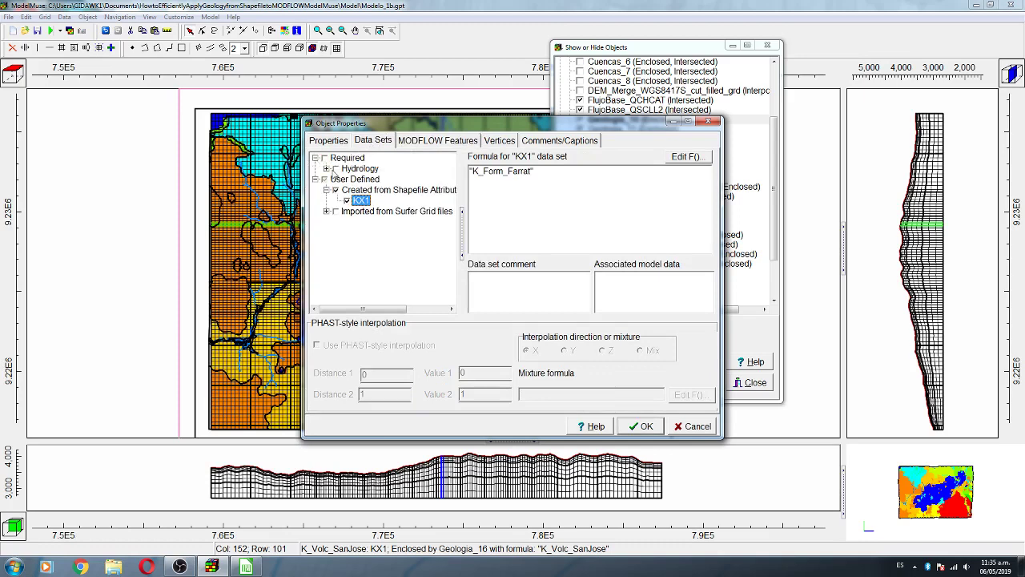
pyautogui.click(326, 169)
pyautogui.doubleClick(505, 174)
pyautogui.hotkey('ctrl', 'v')
pyautogui.click(641, 426)
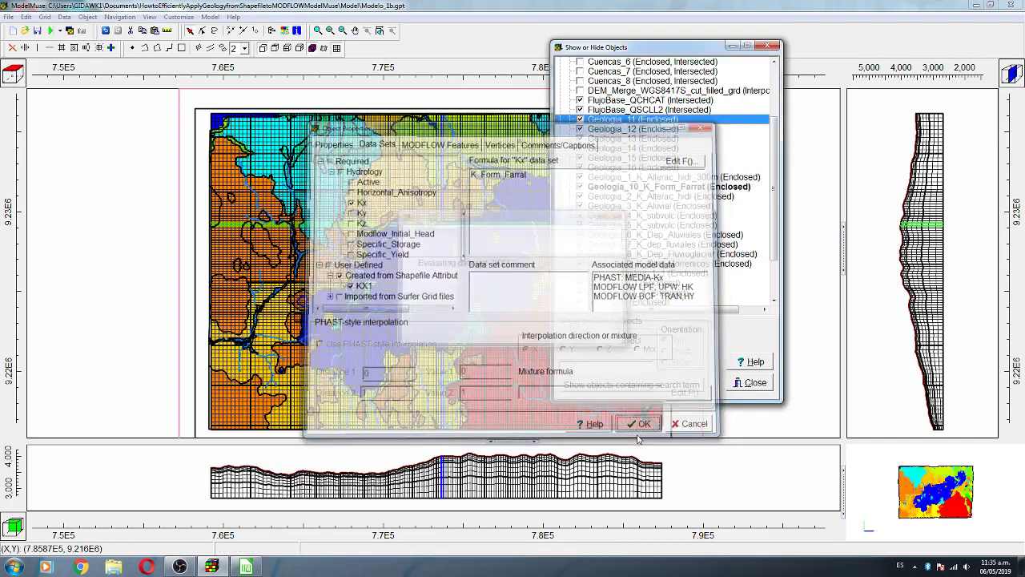
# - Open the properties of Geologia_11 and copy K_Form_Yumagual from its KX1 formula
pyautogui.doubleClick(628, 120)
pyautogui.click(373, 140)
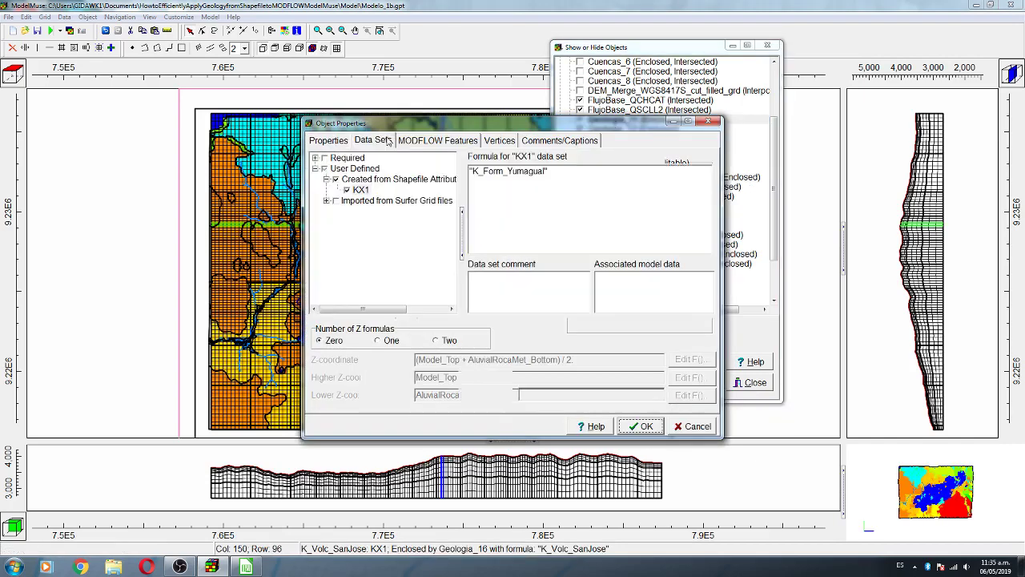
pyautogui.moveTo(475, 172); pyautogui.dragTo(549, 174)
pyautogui.hotkey('ctrl', 'c')
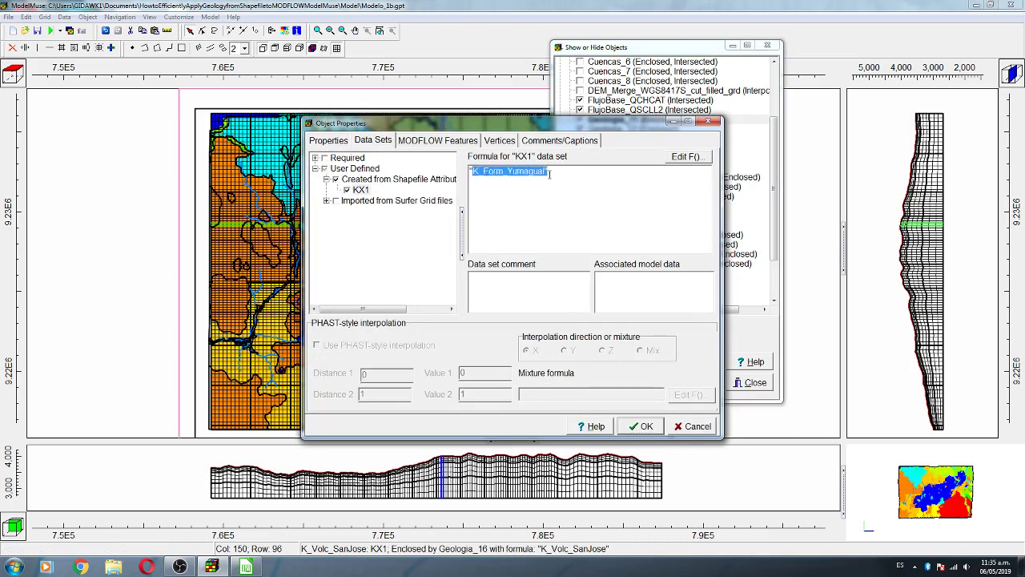
# - Set the number of Z formulas of Geologia_11 to Two
pyautogui.click(338, 145)
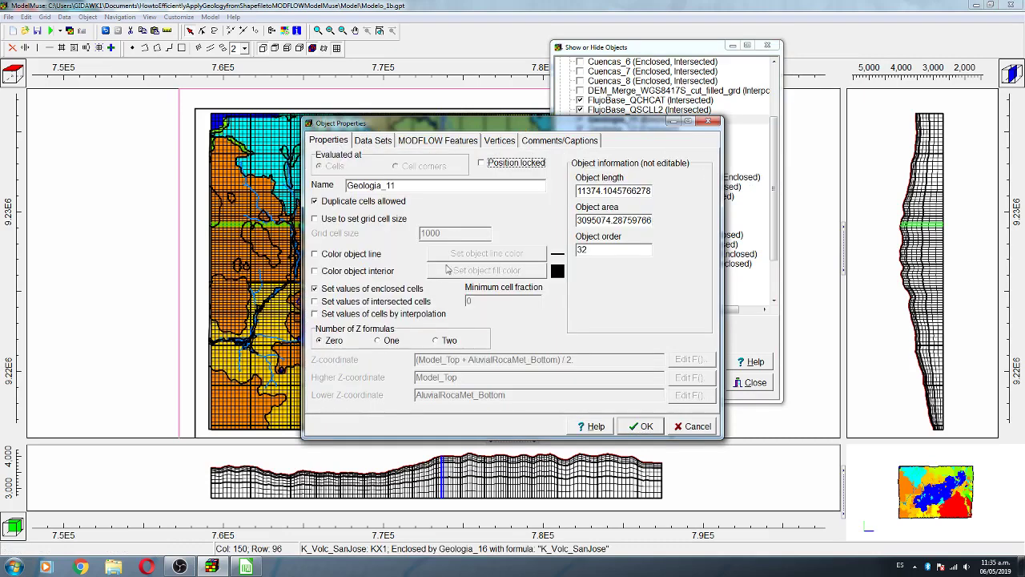
pyautogui.click(436, 341)
pyautogui.click(625, 322)
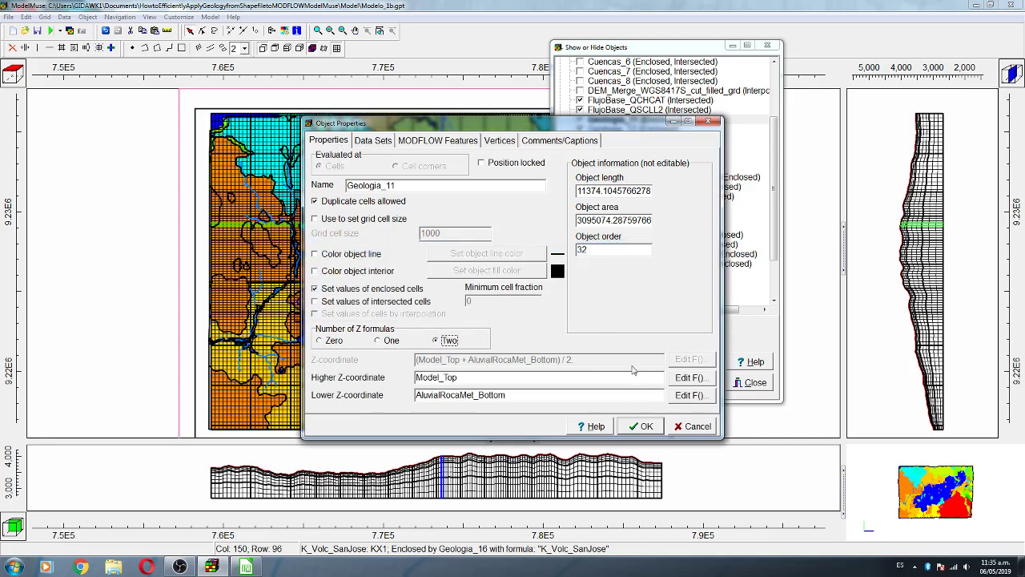
# - Set the higher Z-coordinate of Geologia_11 to AluvialRocaMet_Bottom and its lower Z-coordinate to AcuifInf_Bottom
pyautogui.click(689, 378)
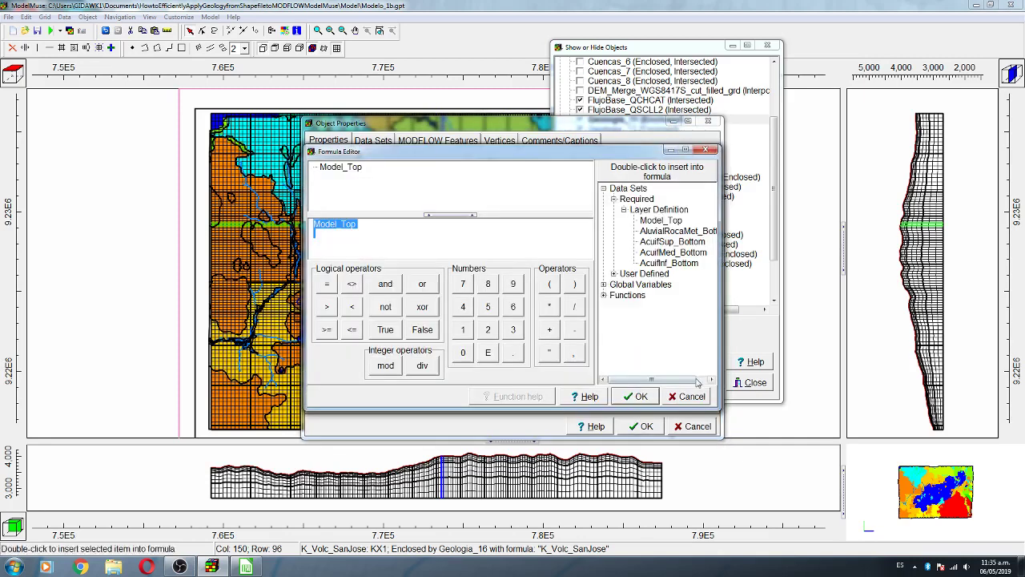
pyautogui.doubleClick(677, 231)
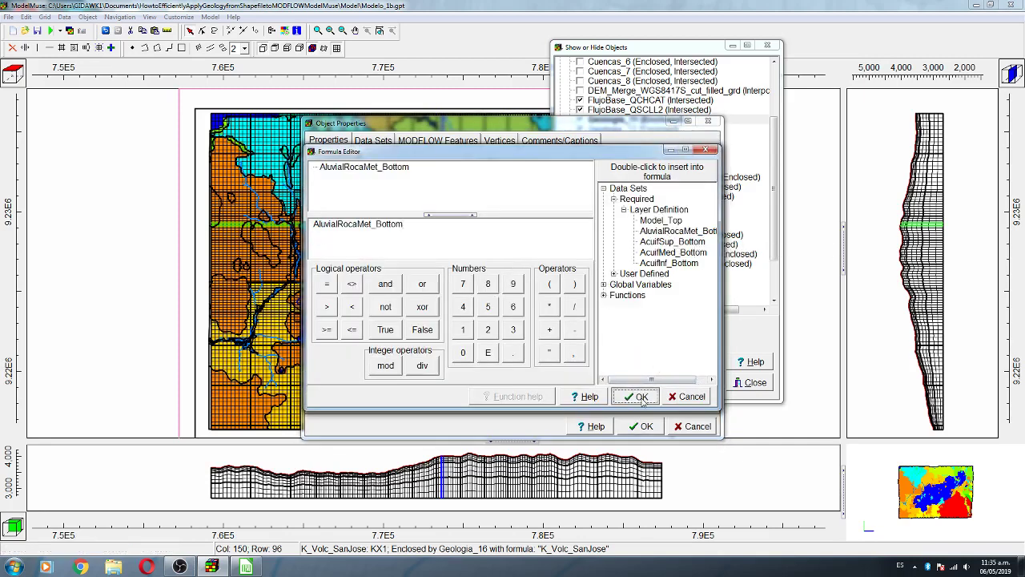
pyautogui.click(642, 396)
pyautogui.click(687, 393)
pyautogui.doubleClick(669, 263)
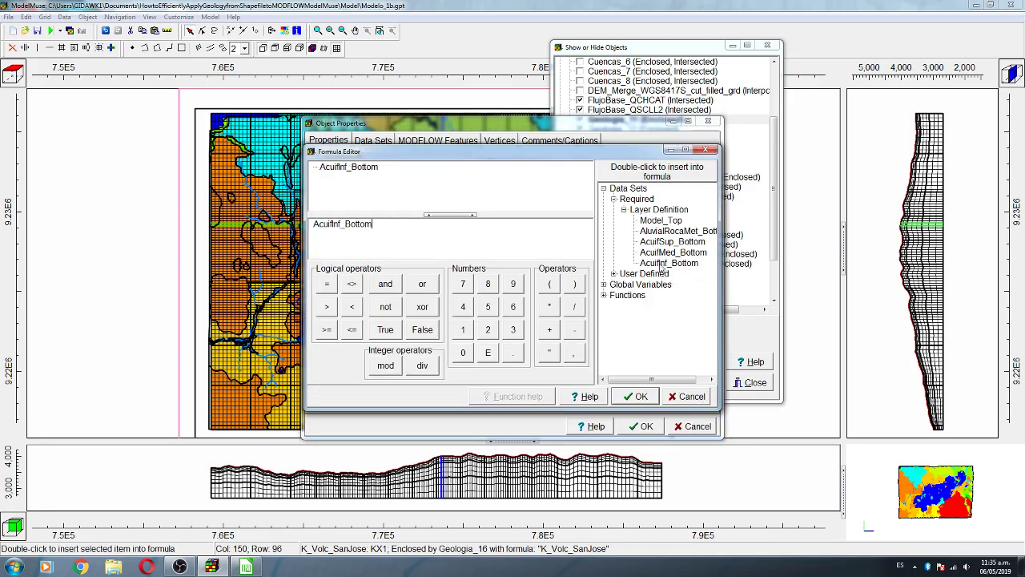
pyautogui.click(642, 396)
# - Rename Geologia_11 as Geologia_11_K_Form_Yumagual and enable its required hydrology data set Kx with the formula K_Form_Yumagual, accepting the object properties
pyautogui.click(427, 187)
pyautogui.write('_K_Form_Yumagual')
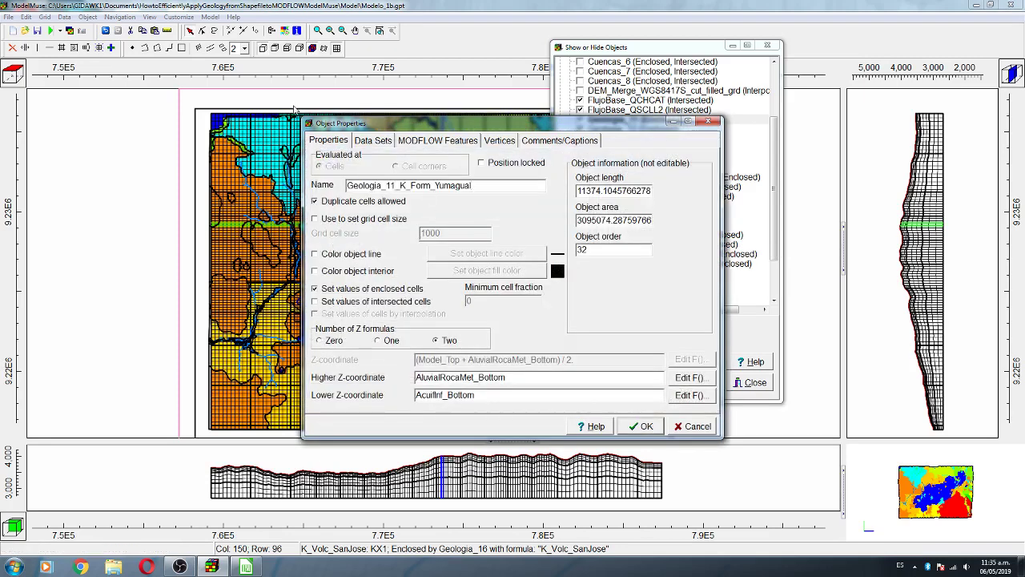
pyautogui.click(412, 141)
pyautogui.click(371, 141)
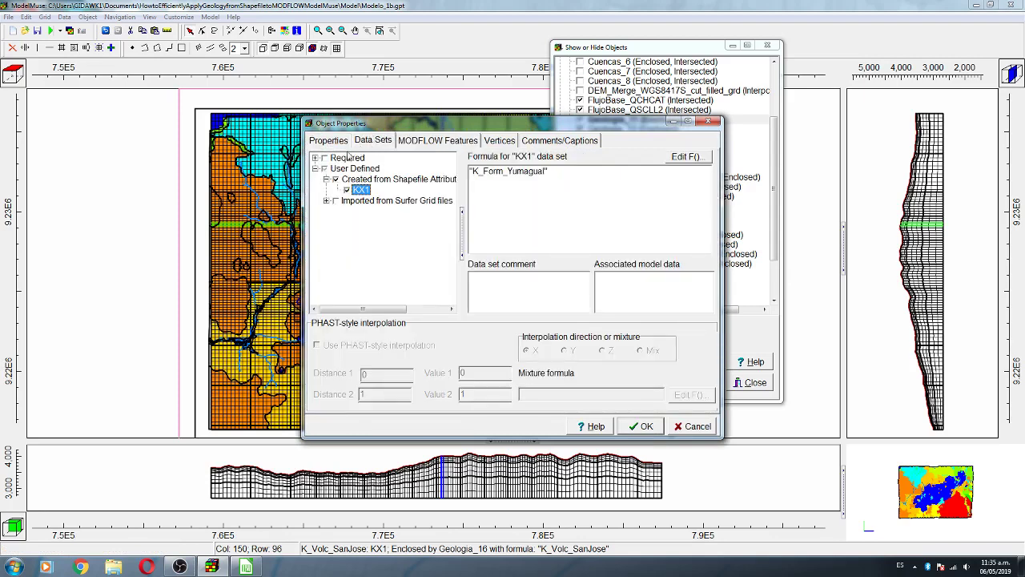
pyautogui.click(315, 158)
pyautogui.click(326, 168)
pyautogui.click(357, 200)
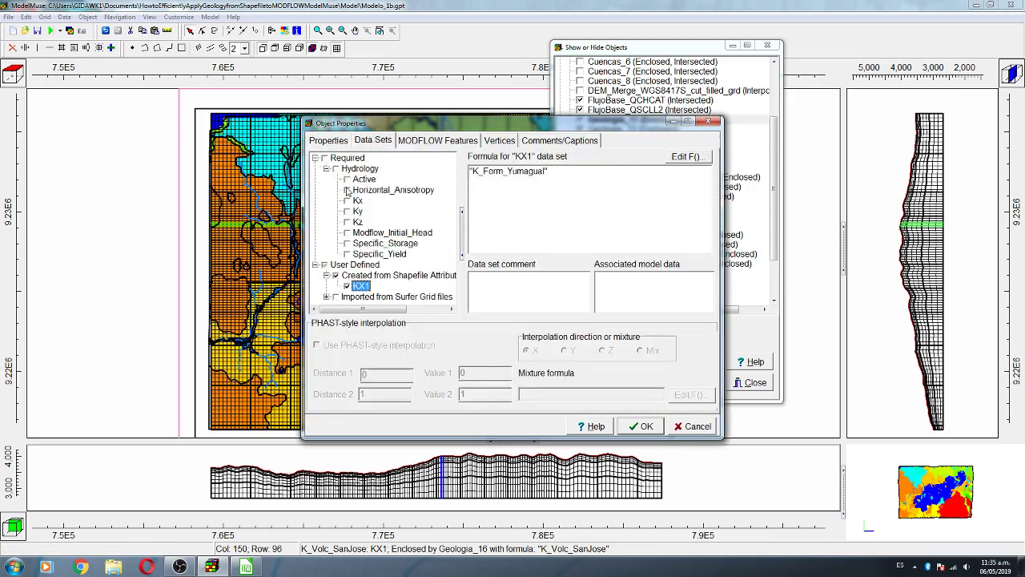
pyautogui.press('Tab')
pyautogui.hotkey('ctrl', 'v')
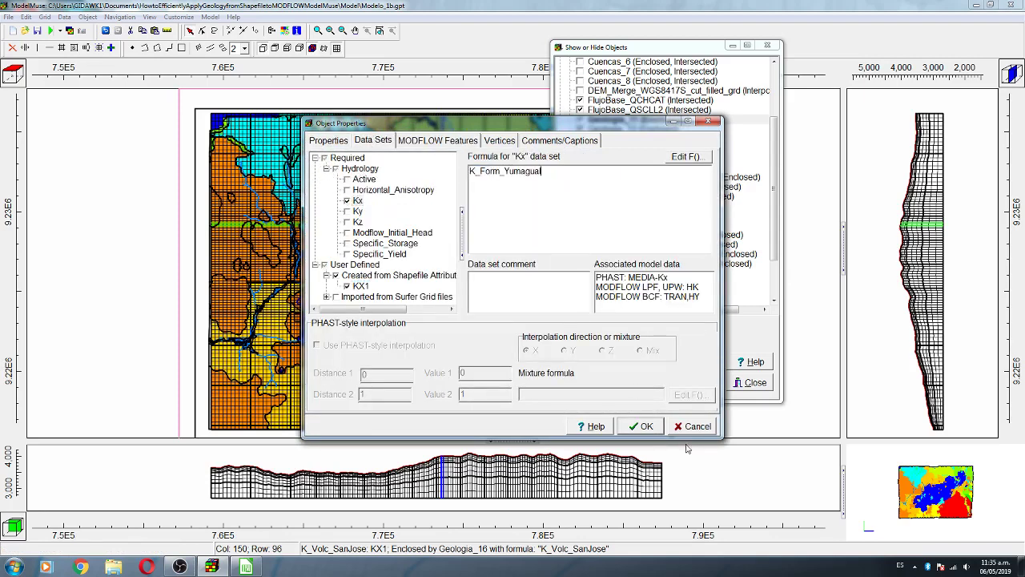
pyautogui.click(640, 426)
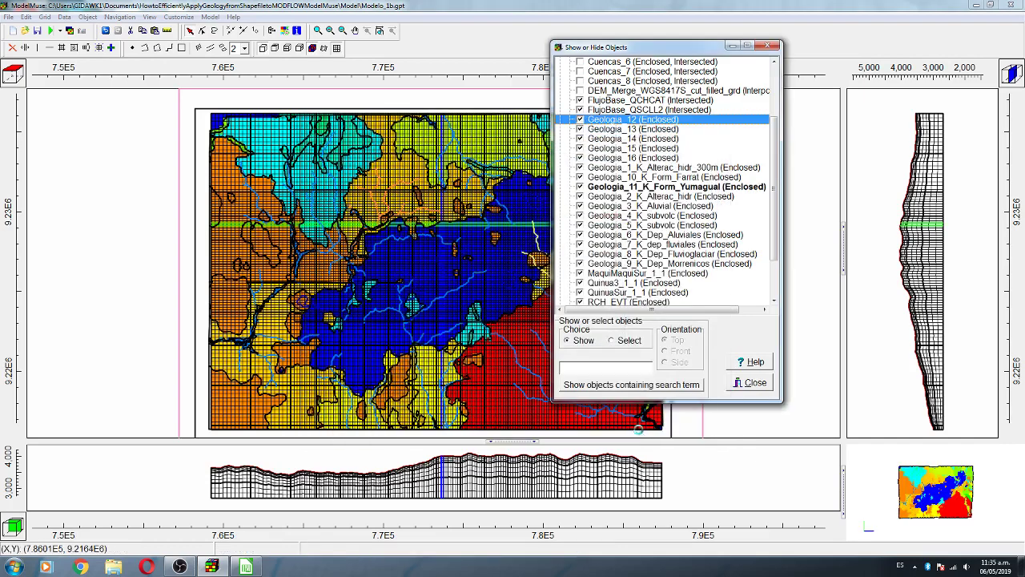
# - Copy K_Gp_Pulluicana from the KX1 formula of Geologia_12 and rename the object as Geologia_12_K_Gp_Pulluicana
pyautogui.doubleClick(614, 122)
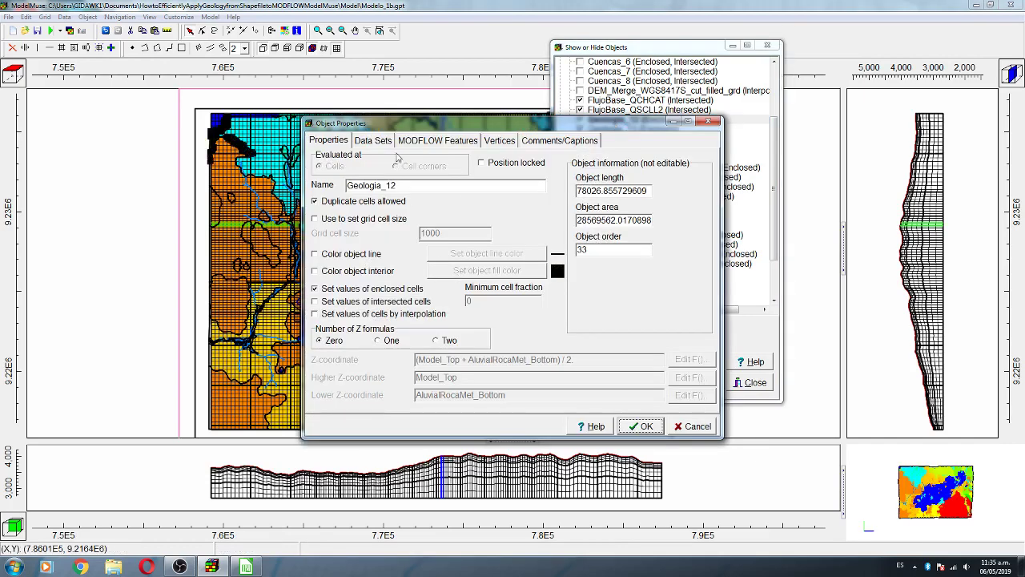
pyautogui.click(405, 140)
pyautogui.click(386, 141)
pyautogui.moveTo(474, 171); pyautogui.dragTo(539, 171)
pyautogui.hotkey('ctrl', 'c')
pyautogui.click(343, 142)
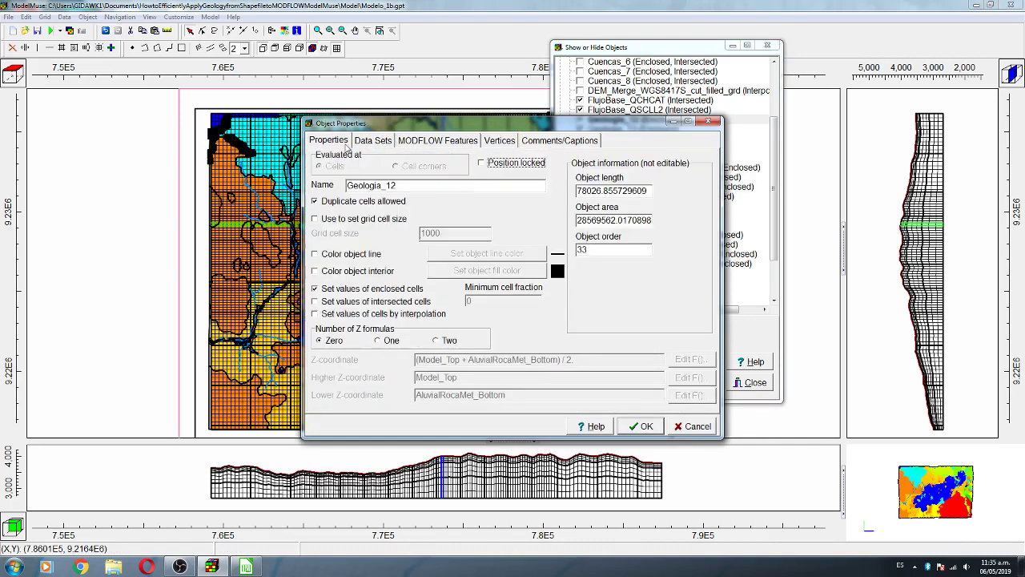
pyautogui.click(399, 188)
pyautogui.write('_')
pyautogui.hotkey('ctrl', 'v')
# - Give Geologia_12_K_Gp_Pulluicana two Z formulas, with AluvialRocaMet_Bottom as higher and AcuifInf_Bottom as lower Z-coordinate
pyautogui.click(445, 341)
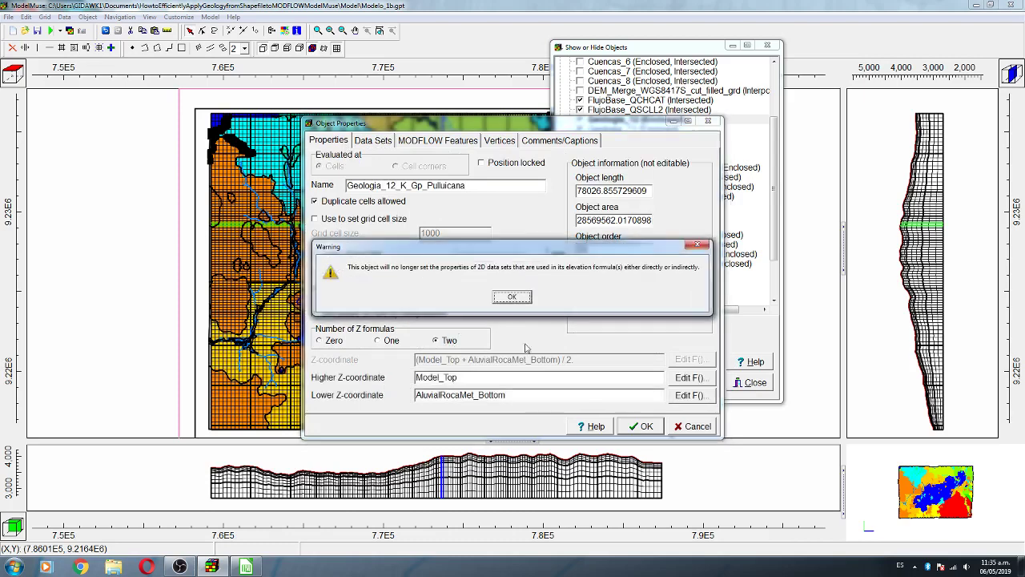
pyautogui.click(519, 295)
pyautogui.click(693, 382)
pyautogui.click(665, 231)
pyautogui.doubleClick(665, 231)
pyautogui.click(638, 396)
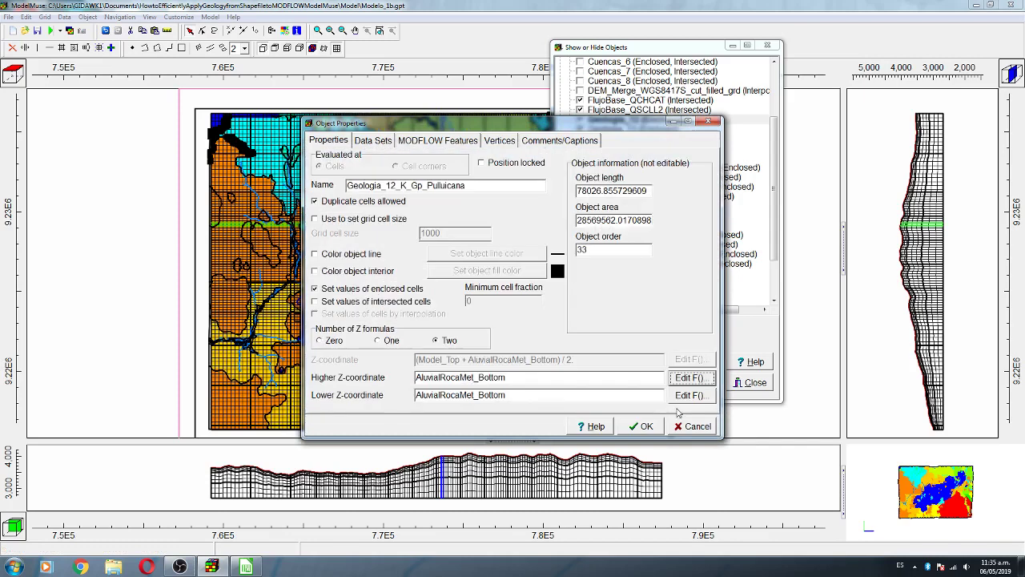
pyautogui.click(689, 395)
pyautogui.doubleClick(667, 264)
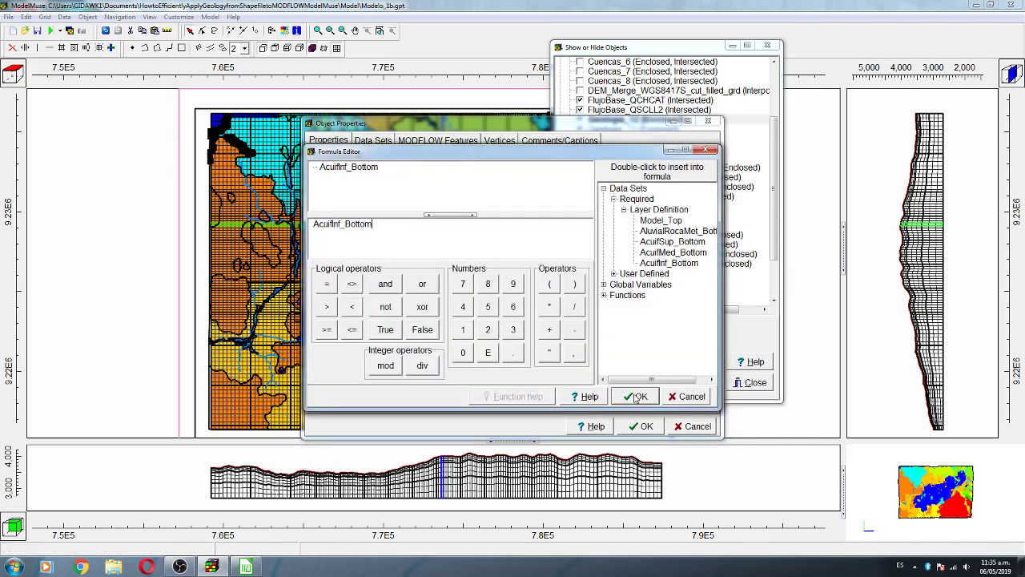
pyautogui.click(639, 394)
# - Enable the required hydrology data set Kx for Geologia_12_K_Gp_Pulluicana with the formula K_Gp_Pulluicana and accept the object properties
pyautogui.click(375, 141)
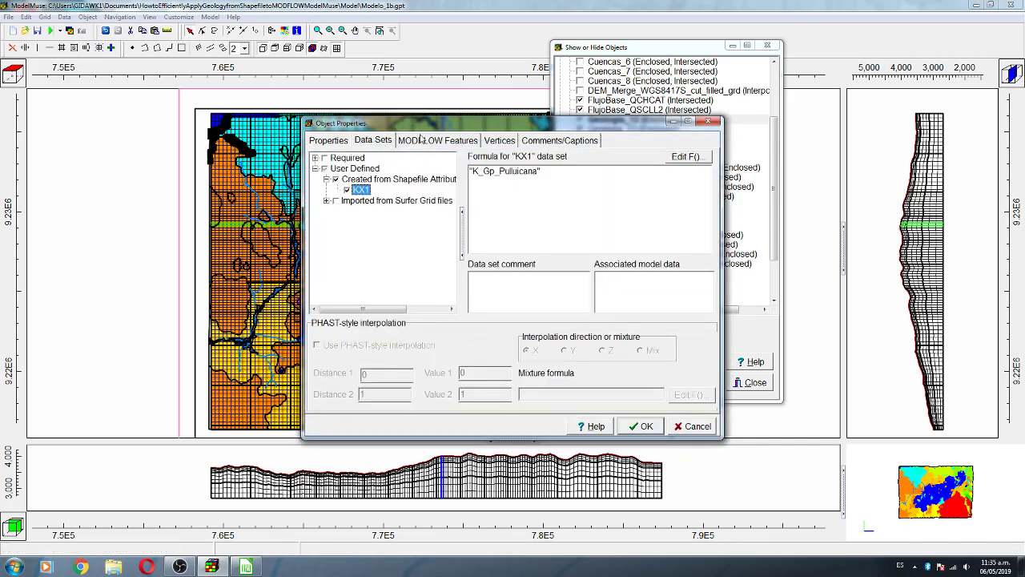
pyautogui.click(315, 158)
pyautogui.click(326, 168)
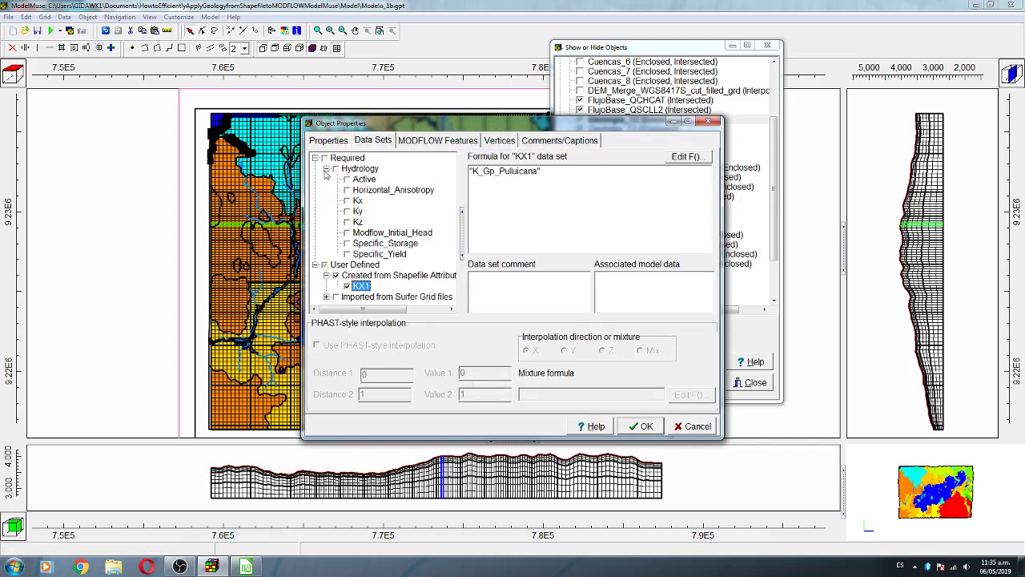
pyautogui.click(350, 201)
pyautogui.click(348, 201)
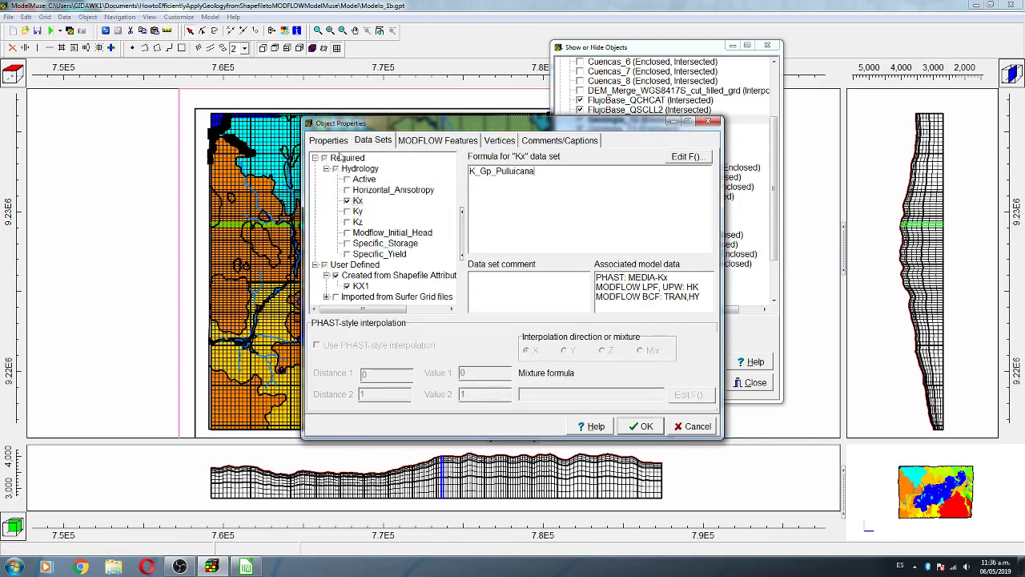
pyautogui.click(330, 141)
pyautogui.click(646, 426)
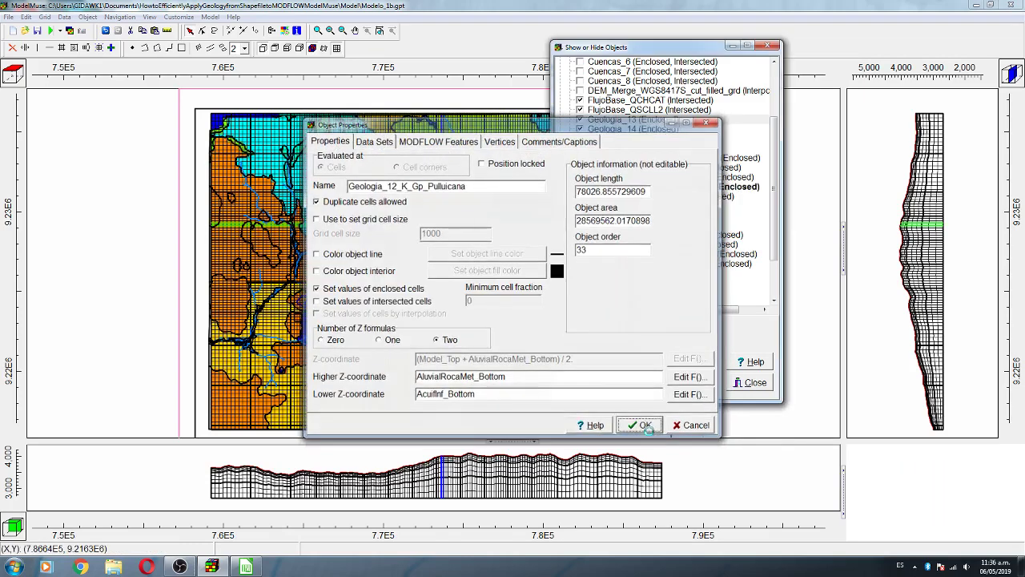
# - Open the properties of Geologia_13 and copy K_Sec_Volc_Fraylones from its KX1 formula
pyautogui.doubleClick(656, 122)
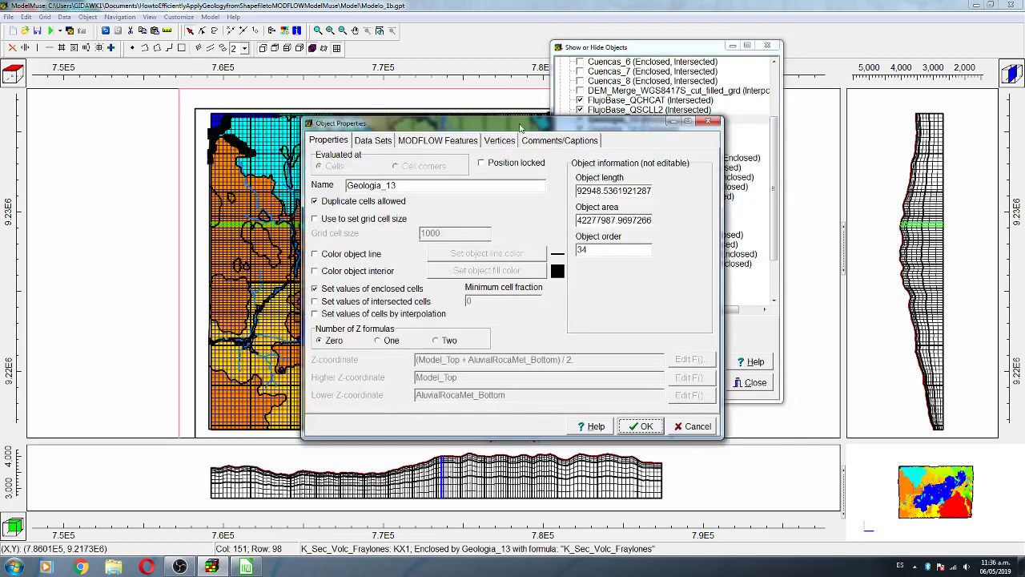
pyautogui.click(373, 140)
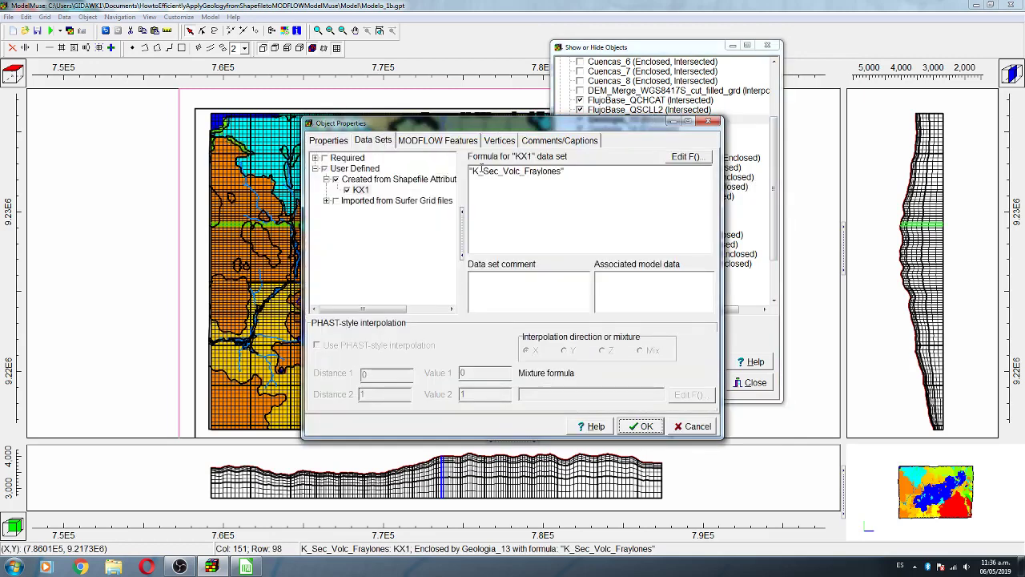
pyautogui.moveTo(473, 170); pyautogui.dragTo(559, 171)
pyautogui.hotkey('ctrl', 'c')
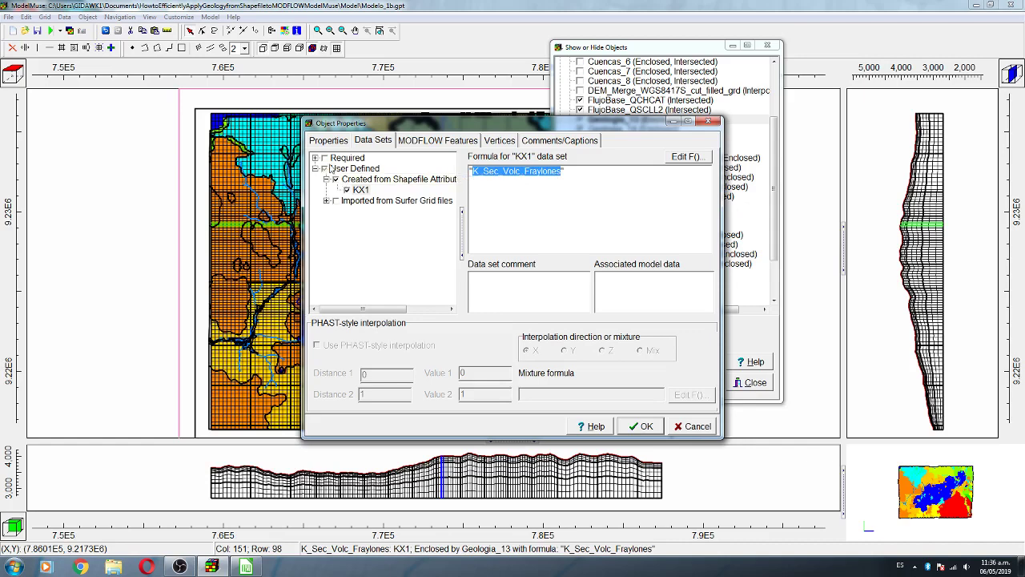
pyautogui.click(316, 158)
pyautogui.click(326, 168)
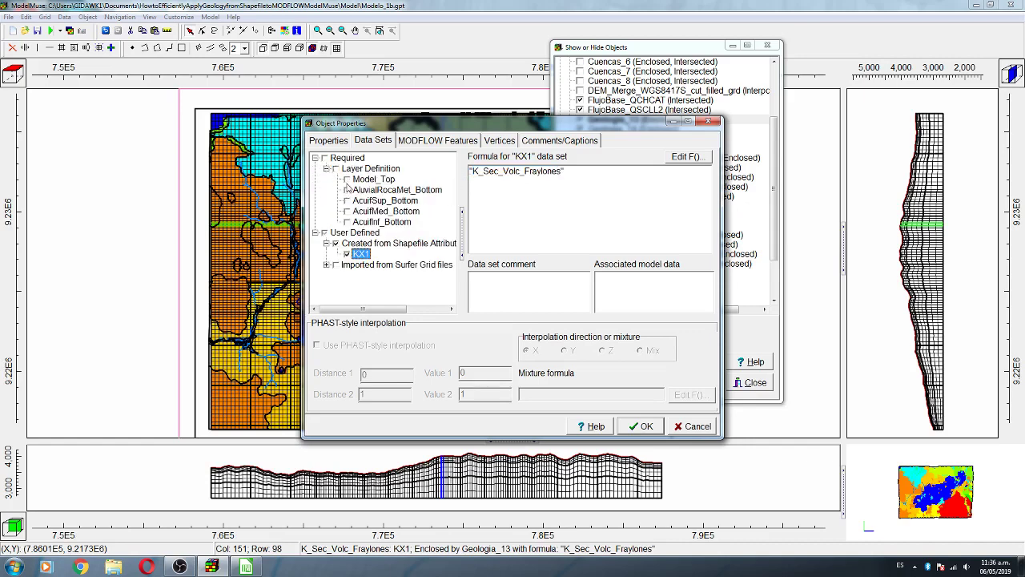
pyautogui.click(315, 158)
# - Rename Geologia_13 as Geologia_13_K_Sec_Volc_Fraylones using the copied formula name
pyautogui.click(326, 144)
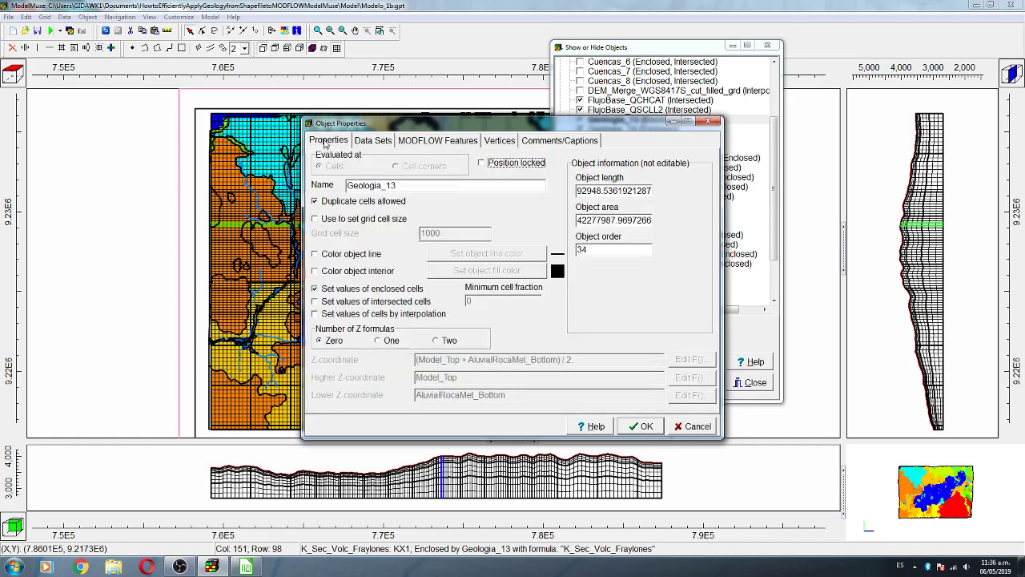
pyautogui.click(408, 186)
pyautogui.write('_')
pyautogui.hotkey('ctrl', 'v')
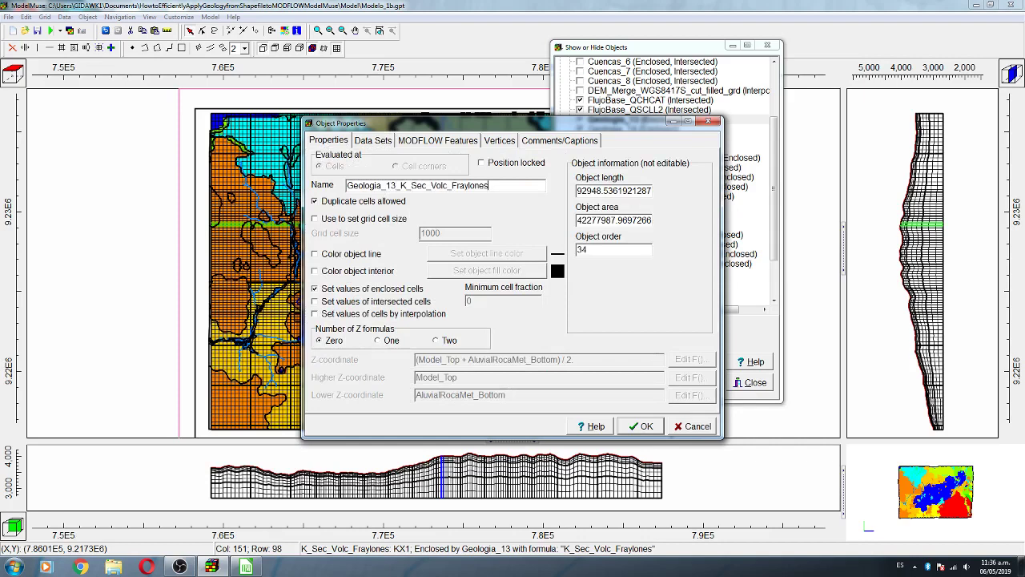
# - Give Geologia_13_K_Sec_Volc_Fraylones two Z formulas, with AluvialRocaMet_Bottom as higher and AcuifInf_Bottom as lower Z-coordinate
pyautogui.click(440, 341)
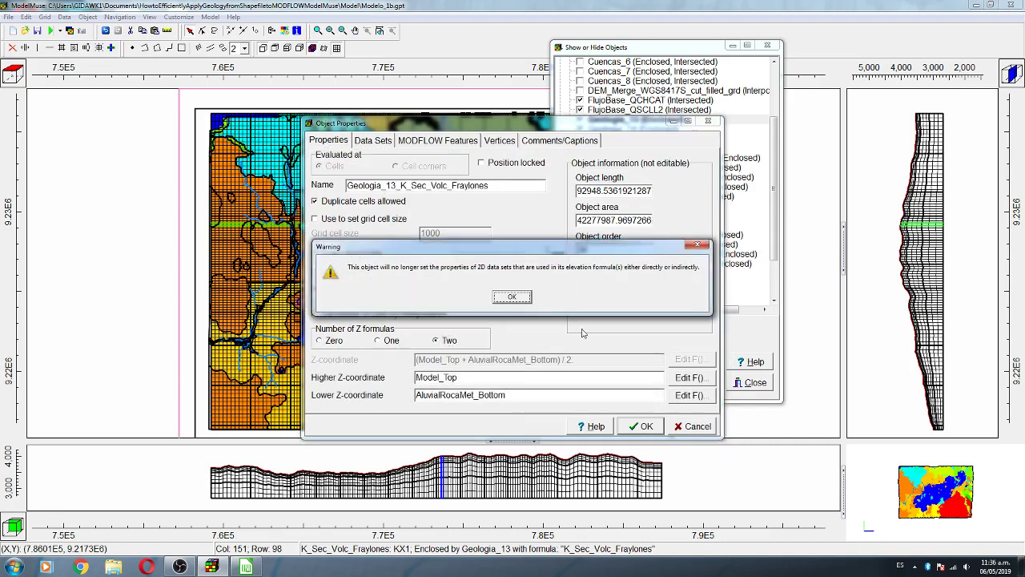
pyautogui.click(532, 313)
pyautogui.click(689, 395)
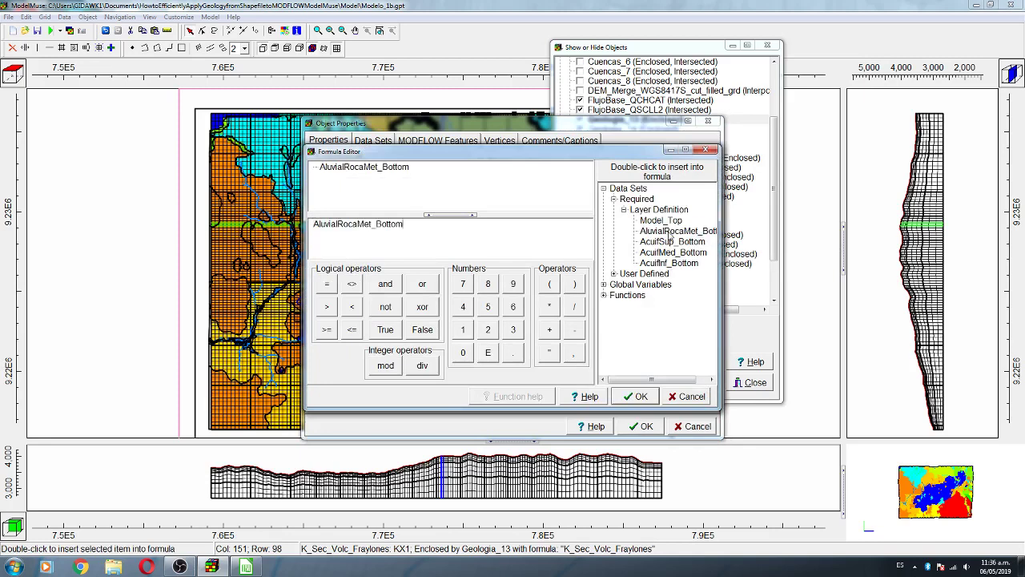
pyautogui.click(635, 396)
pyautogui.click(689, 395)
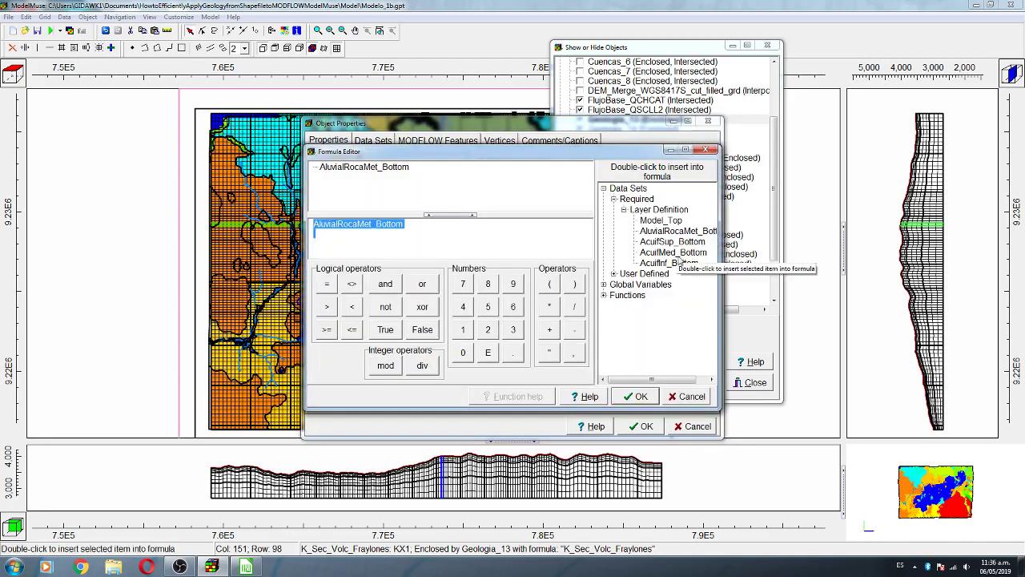
pyautogui.doubleClick(670, 262)
pyautogui.click(634, 396)
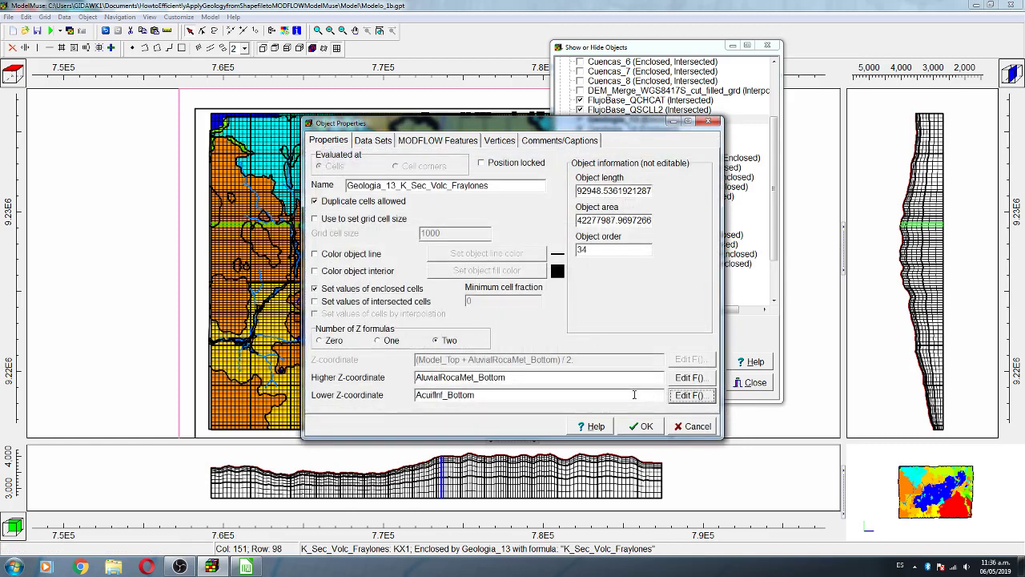
# - Enable the required hydrology data set Kx for Geologia_13_K_Sec_Volc_Fraylones with the formula K_Sec_Volc_Fraylones and accept the object properties
pyautogui.click(408, 141)
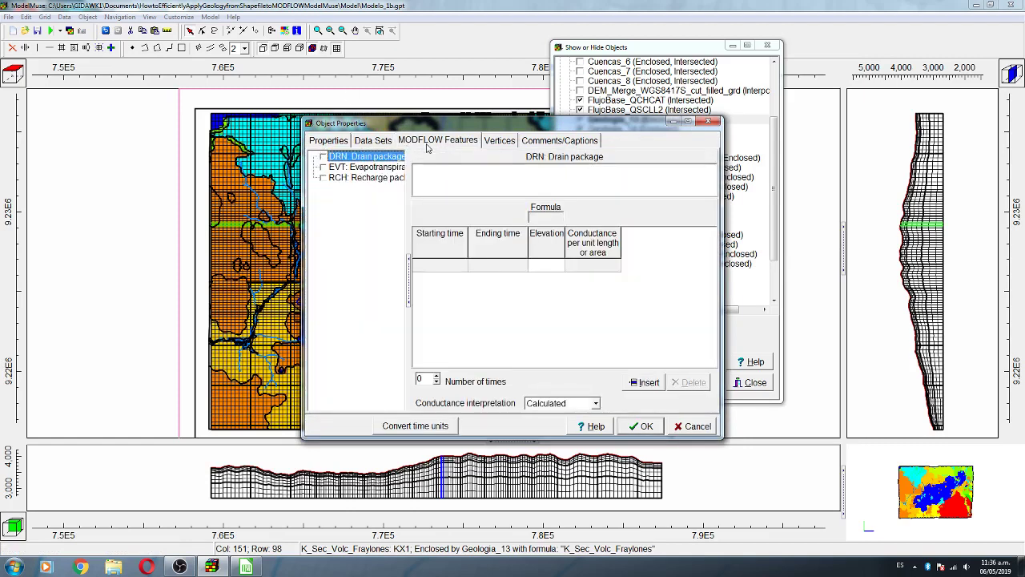
pyautogui.click(380, 141)
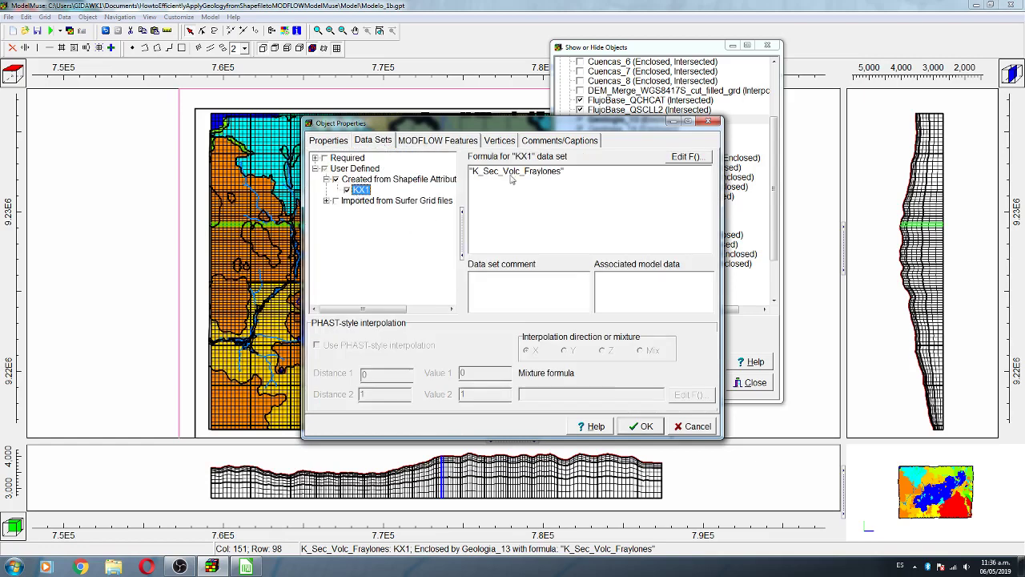
pyautogui.click(316, 158)
pyautogui.click(326, 168)
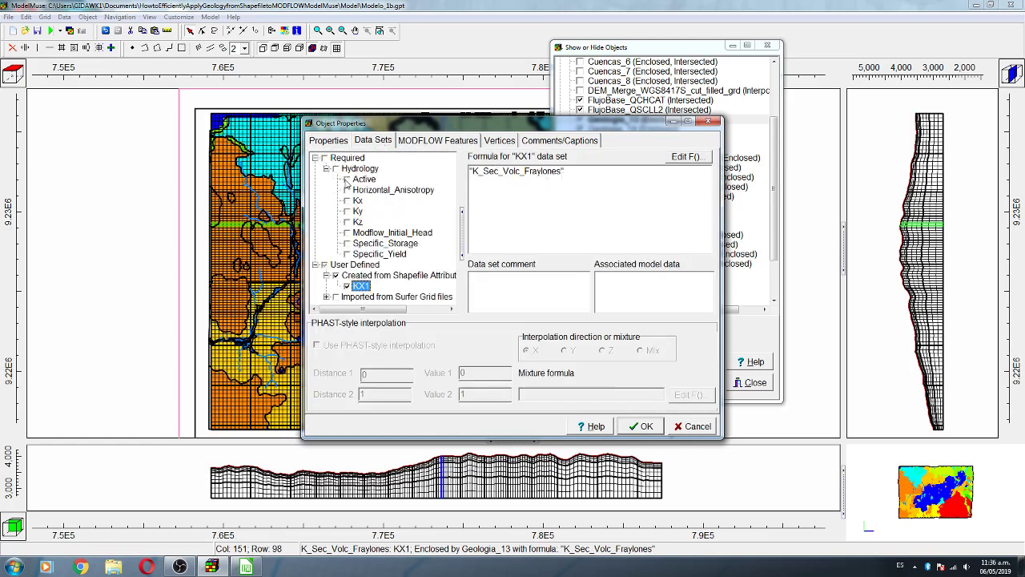
pyautogui.click(358, 200)
pyautogui.click(633, 178)
pyautogui.hotkey('ctrl', 'a')
pyautogui.hotkey('ctrl', 'v')
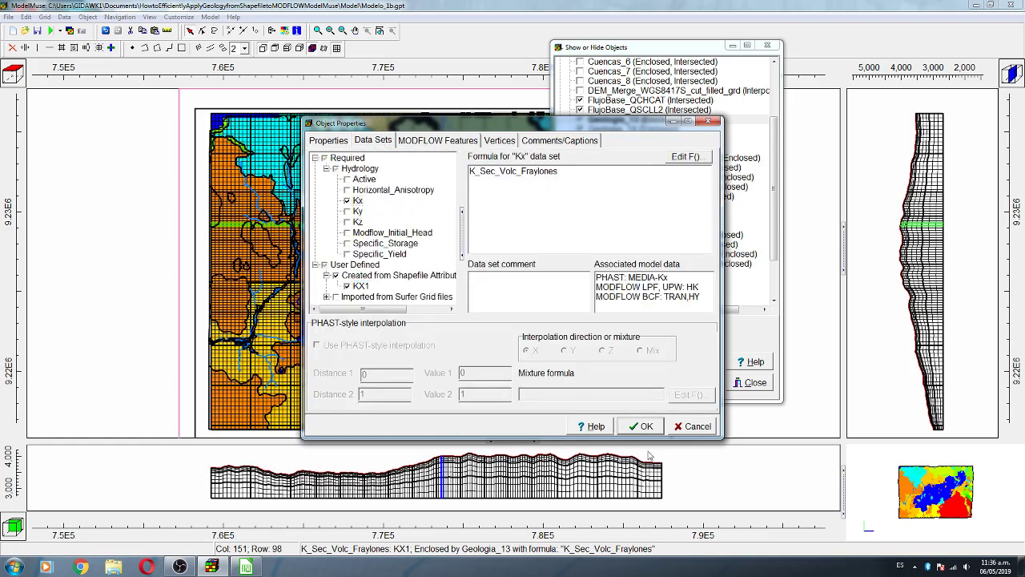
pyautogui.click(637, 425)
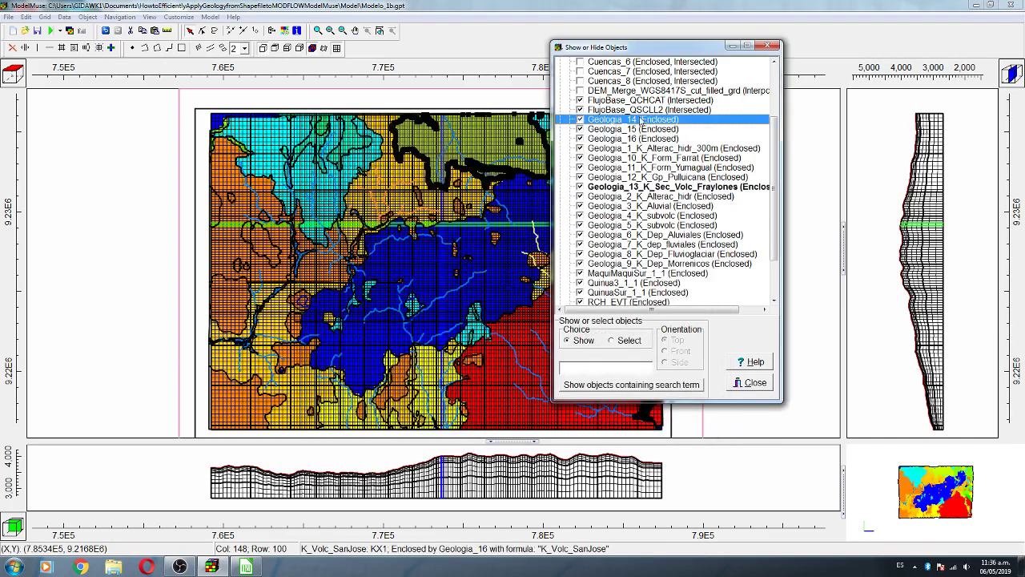
# - Open the properties of Geologia_14 and rename it Geologia_14_K_Sec_volc_Tual_Puray using the name copied from its KX1 formula
pyautogui.doubleClick(641, 120)
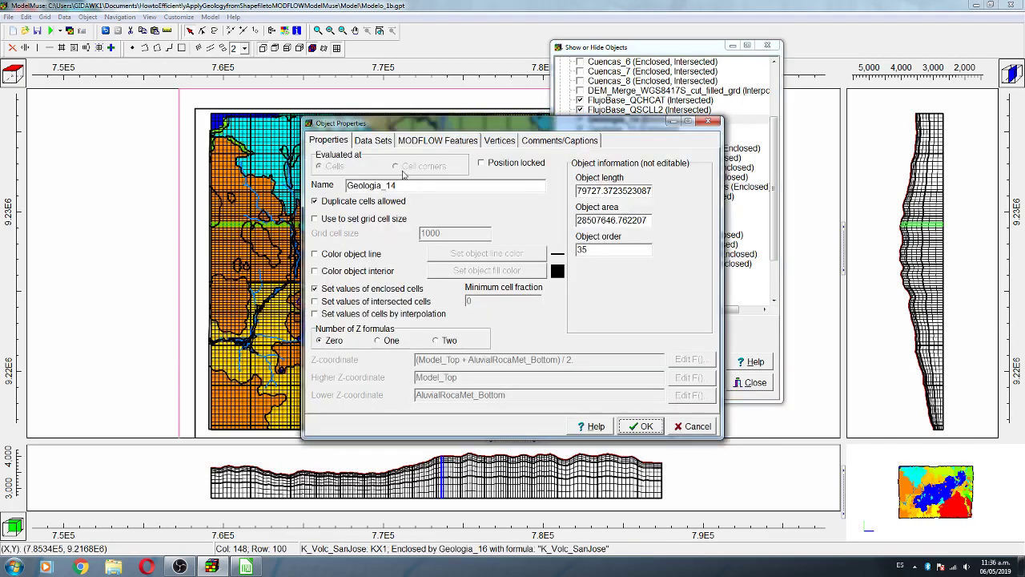
pyautogui.click(373, 142)
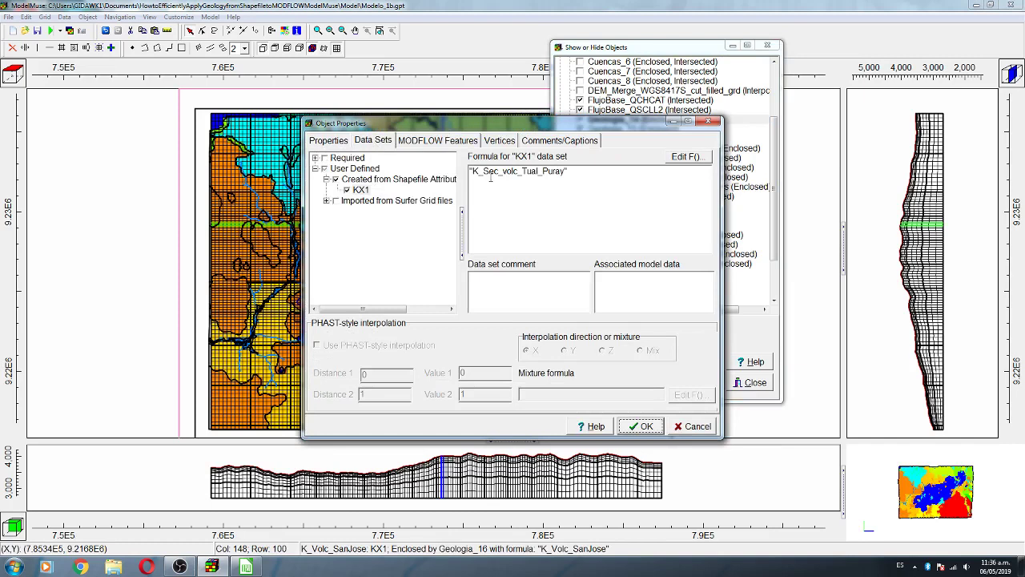
pyautogui.moveTo(473, 171); pyautogui.dragTo(561, 175)
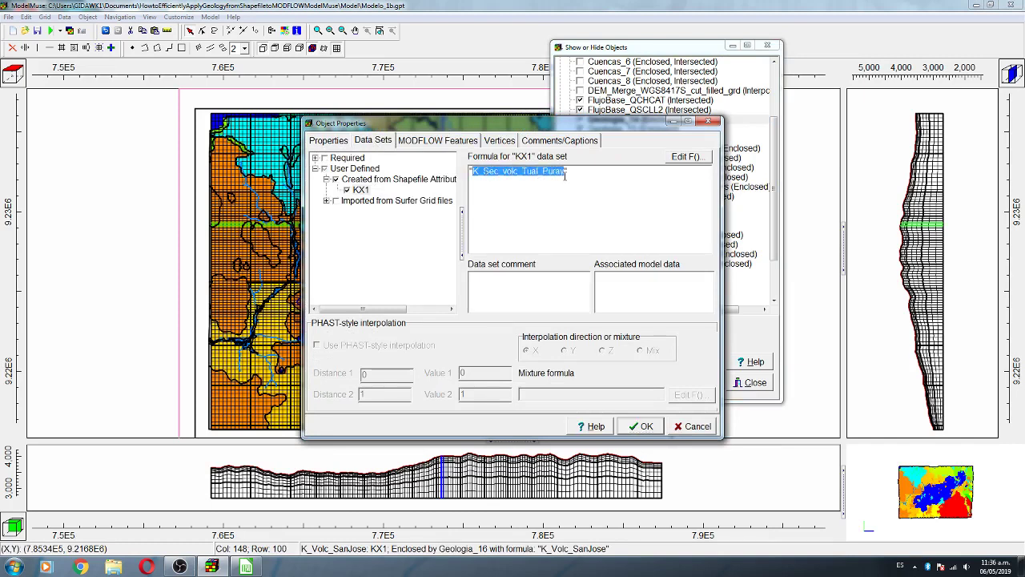
pyautogui.click(314, 158)
pyautogui.click(326, 168)
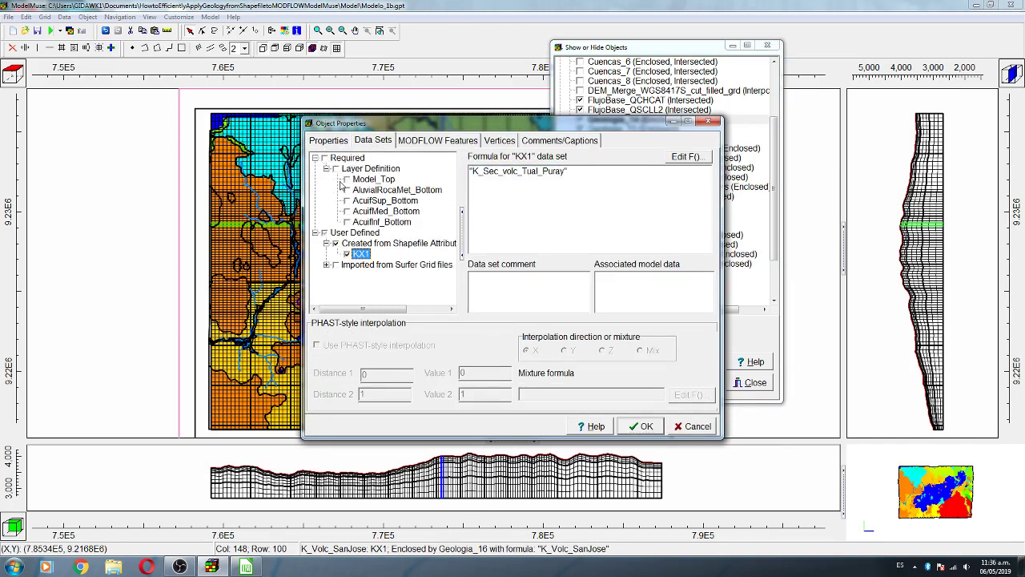
pyautogui.click(328, 140)
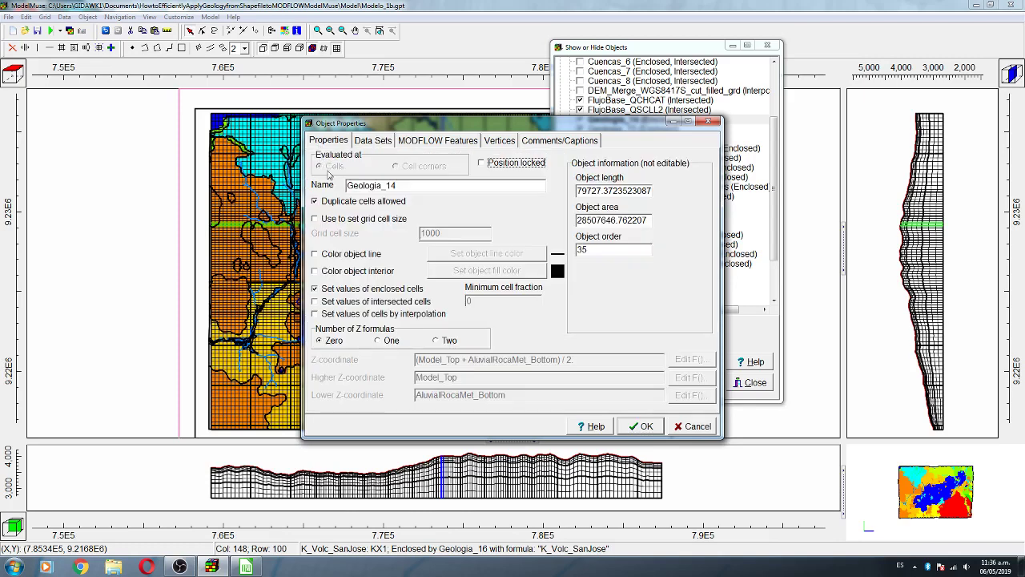
pyautogui.click(435, 184)
pyautogui.write('_')
pyautogui.write('K_Sec_volc_Tual_Puray')
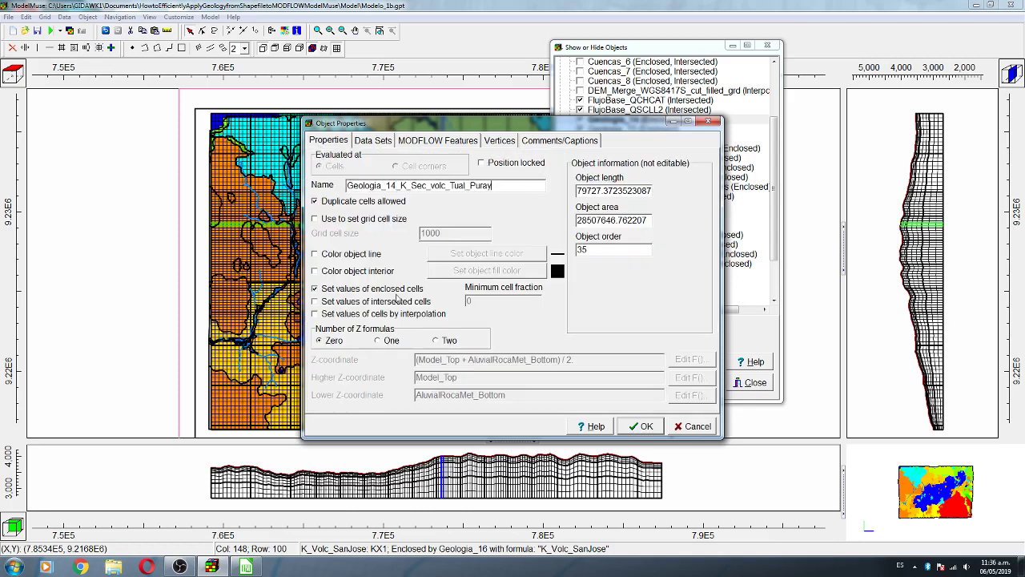
# - Give Geologia_14_K_Sec_volc_Tual_Puray two Z formulas, with AluvialRocaMet_Bottom as higher and AcuifInf_Bottom as lower Z-coordinate
pyautogui.click(444, 341)
pyautogui.click(519, 302)
pyautogui.click(704, 386)
pyautogui.doubleClick(678, 230)
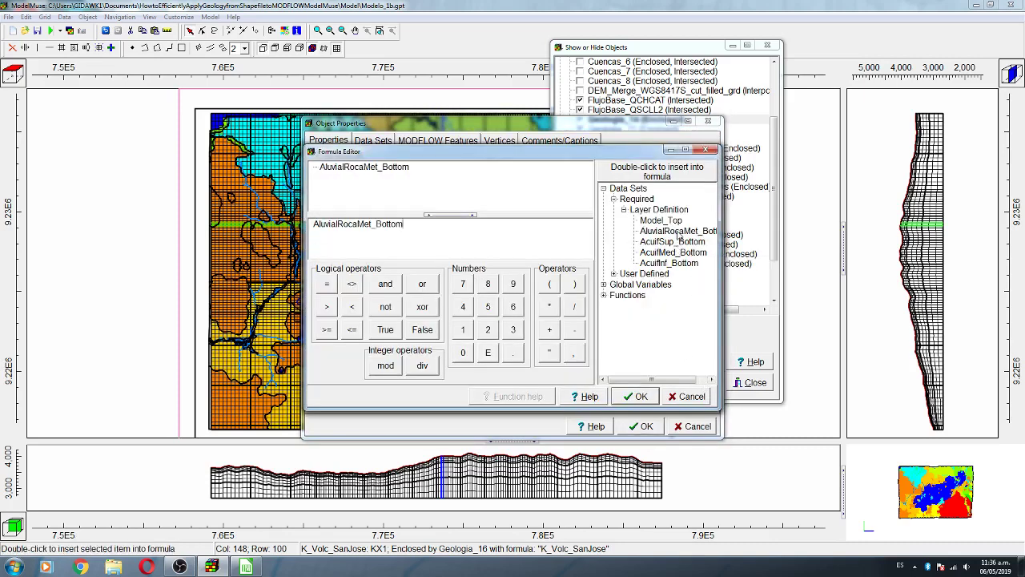
pyautogui.click(643, 394)
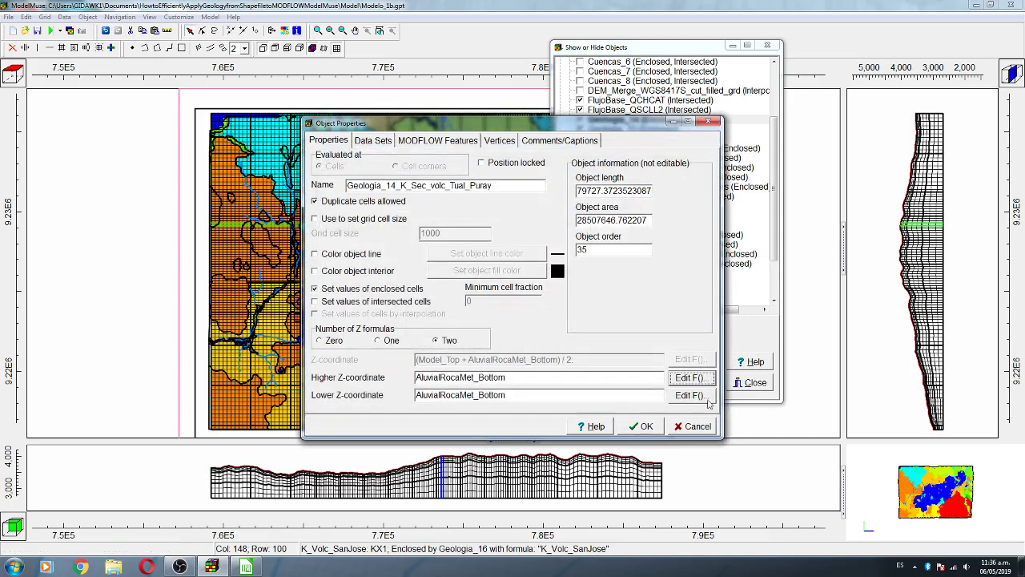
pyautogui.click(701, 397)
pyautogui.doubleClick(659, 263)
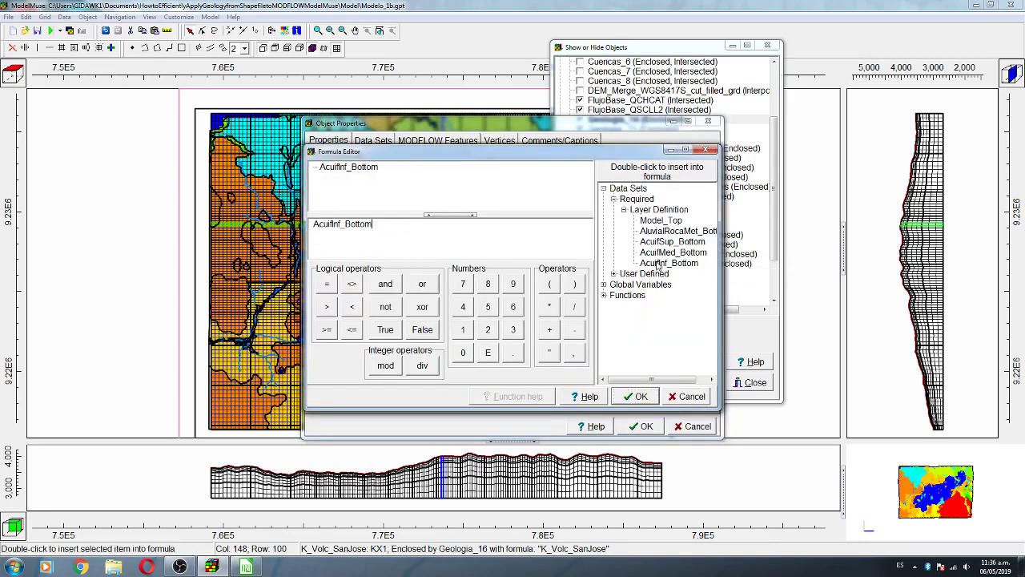
pyautogui.click(636, 396)
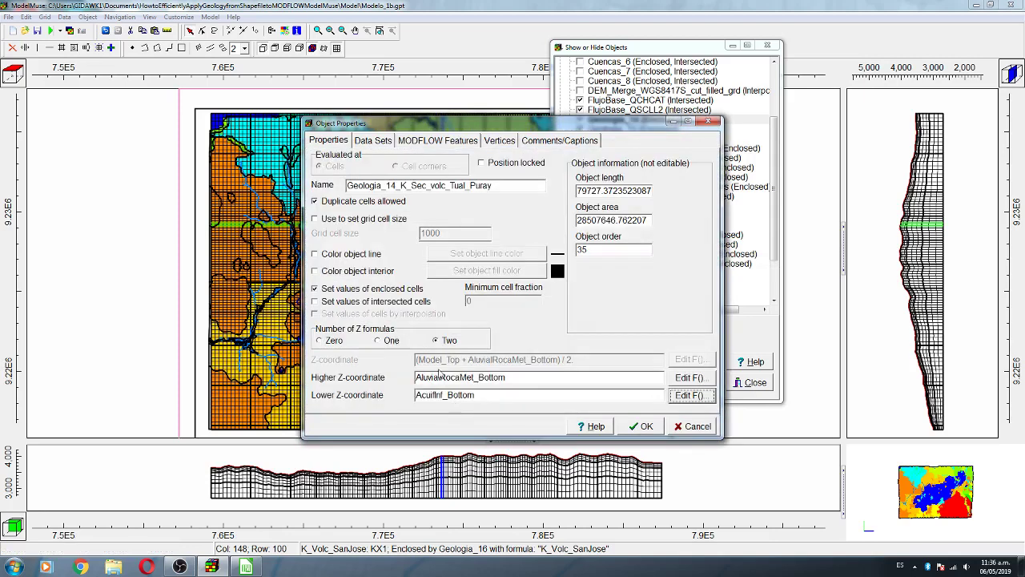
# - Enable the required hydrology data set Kx for Geologia_14_K_Sec_volc_Tual_Puray with the formula K_Sec_volc_Tual_Puray and accept the object properties
pyautogui.click(384, 143)
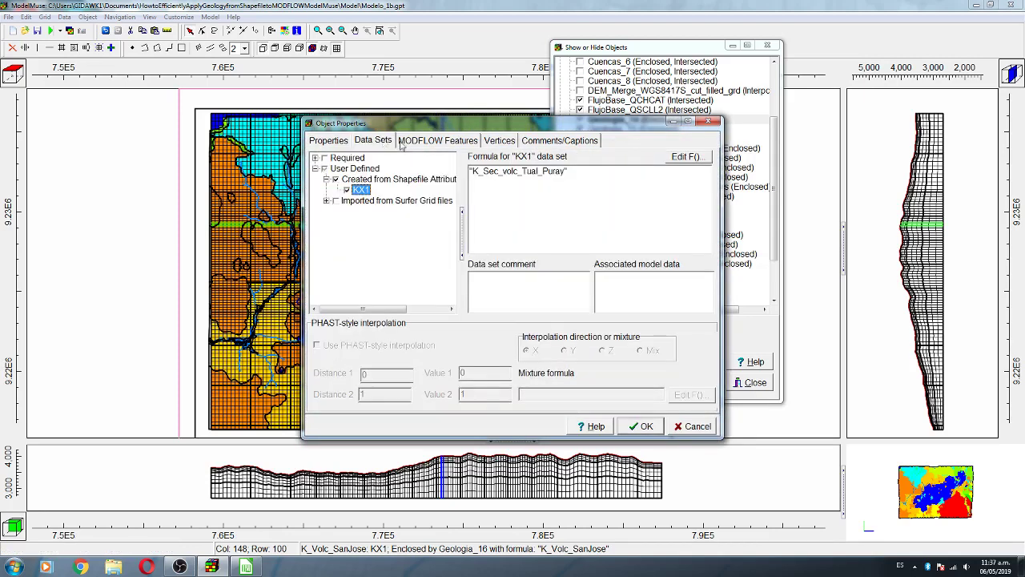
pyautogui.click(428, 145)
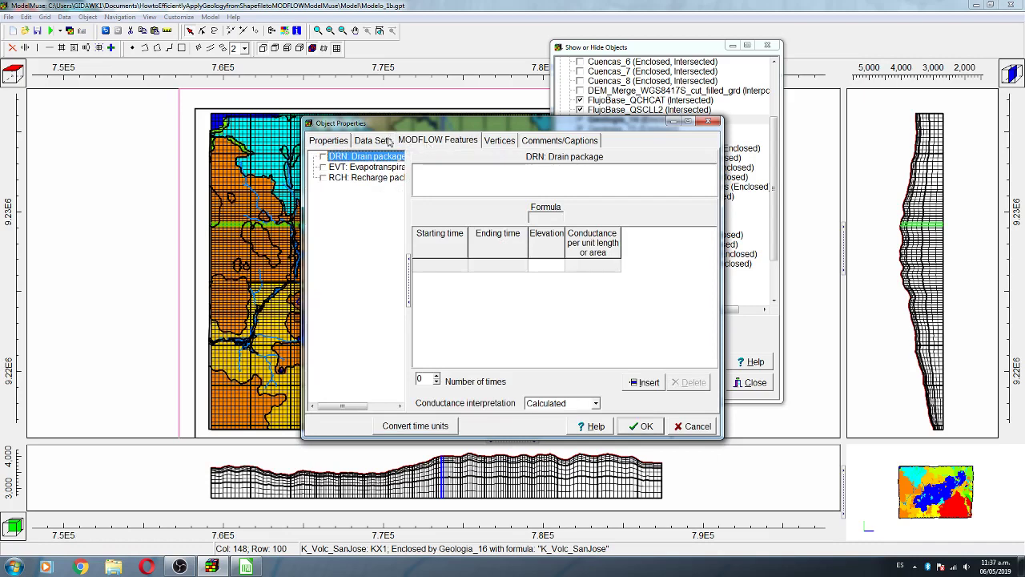
pyautogui.click(390, 141)
pyautogui.click(316, 159)
pyautogui.click(326, 169)
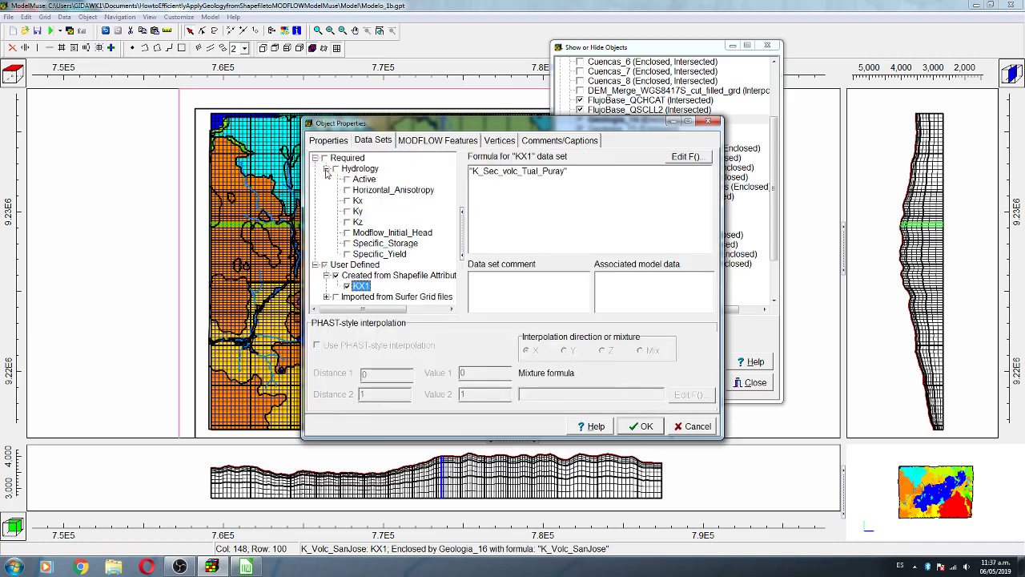
pyautogui.click(346, 201)
pyautogui.click(531, 187)
pyautogui.hotkey('ctrl', 'a')
pyautogui.write('K_Sec_volc_Tual_Puray')
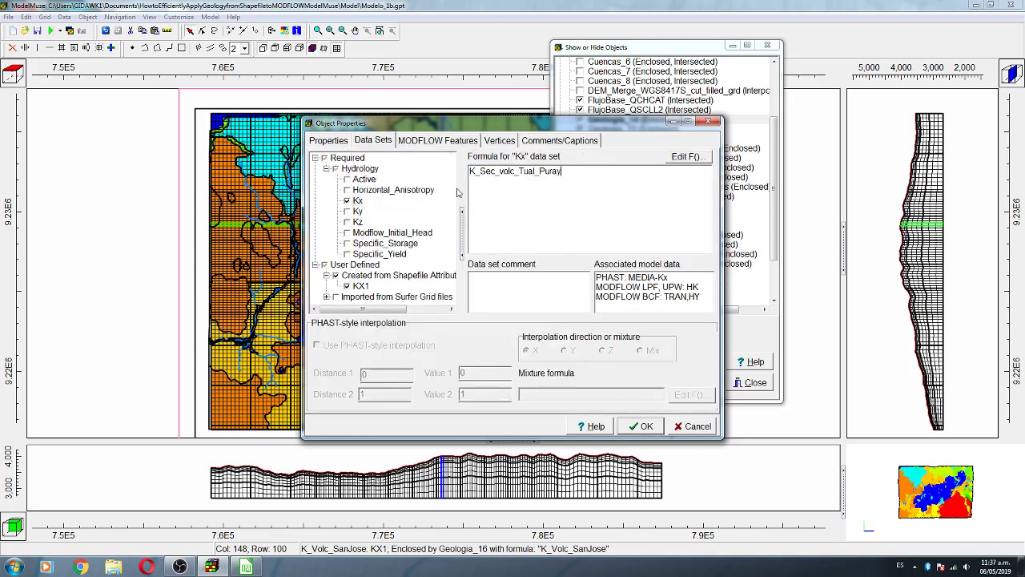
pyautogui.click(646, 429)
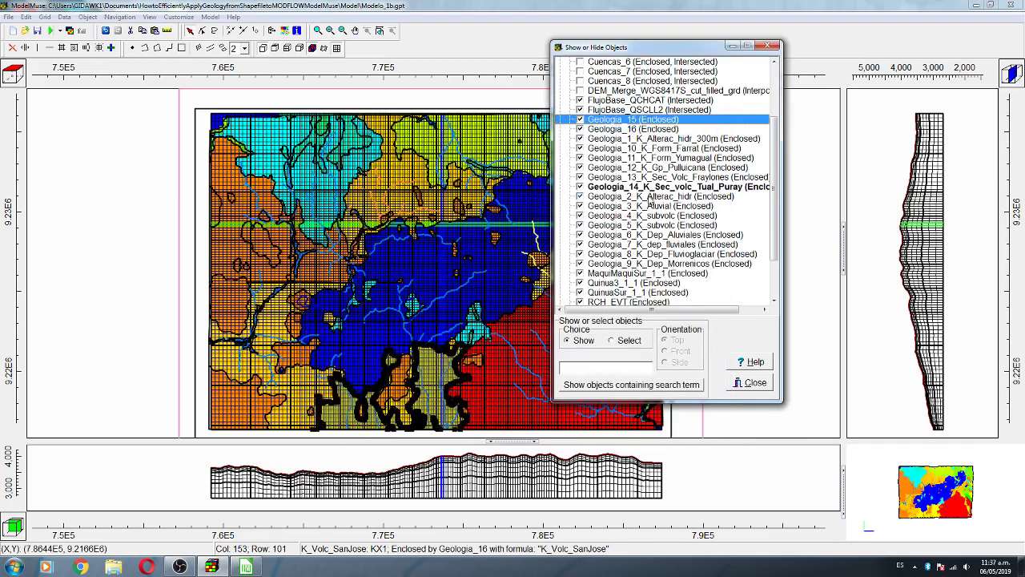
# - Open the properties of Geologia_15 and rename it Geologia_15_K_Sec_volc_Yanacocha using the name copied from its KX1 formula
pyautogui.doubleClick(643, 124)
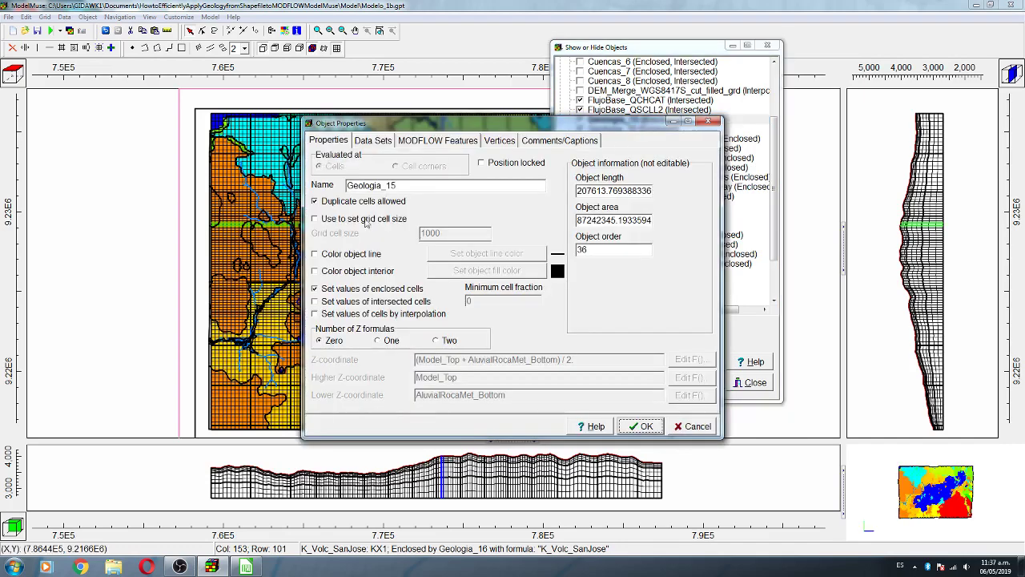
pyautogui.click(373, 140)
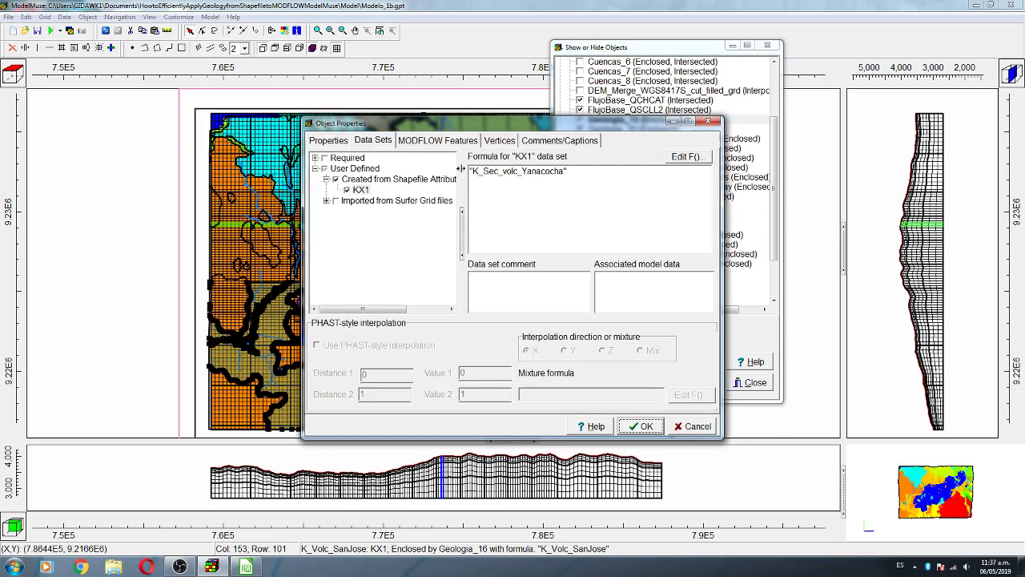
pyautogui.moveTo(471, 171); pyautogui.dragTo(569, 171)
pyautogui.hotkey('ctrl', 'c')
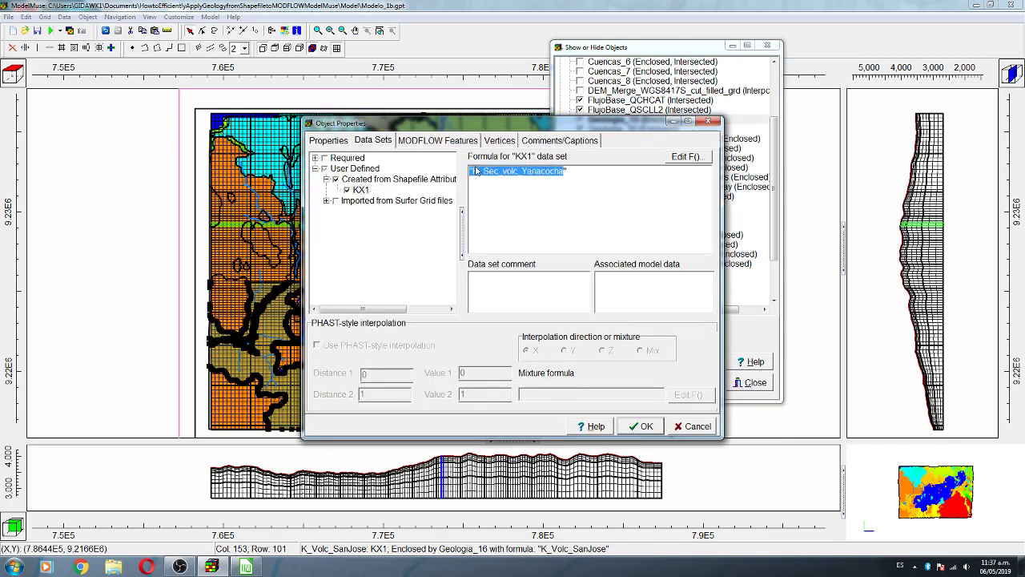
pyautogui.click(473, 171)
pyautogui.moveTo(473, 171); pyautogui.dragTo(561, 172)
pyautogui.click(418, 144)
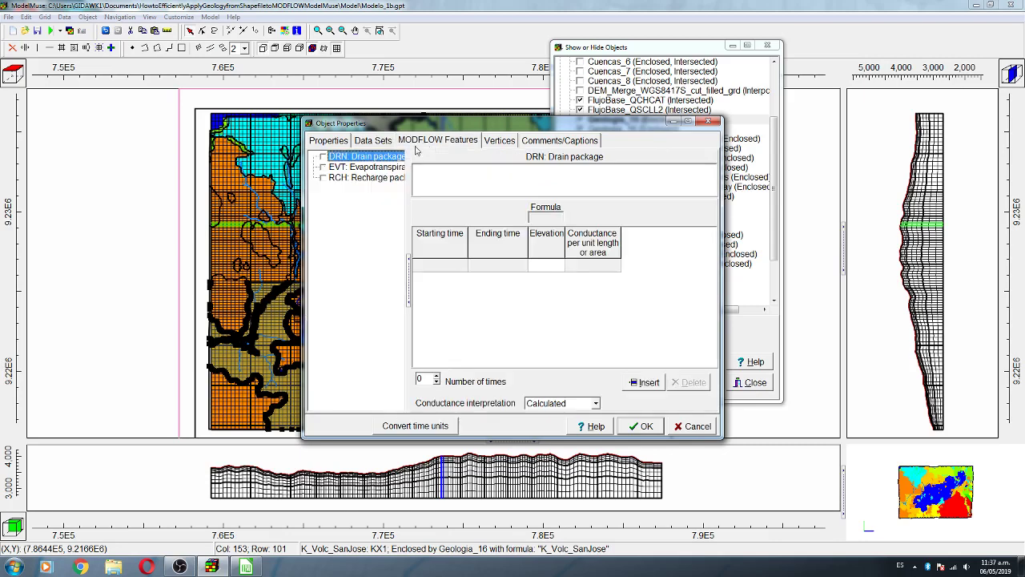
pyautogui.click(328, 141)
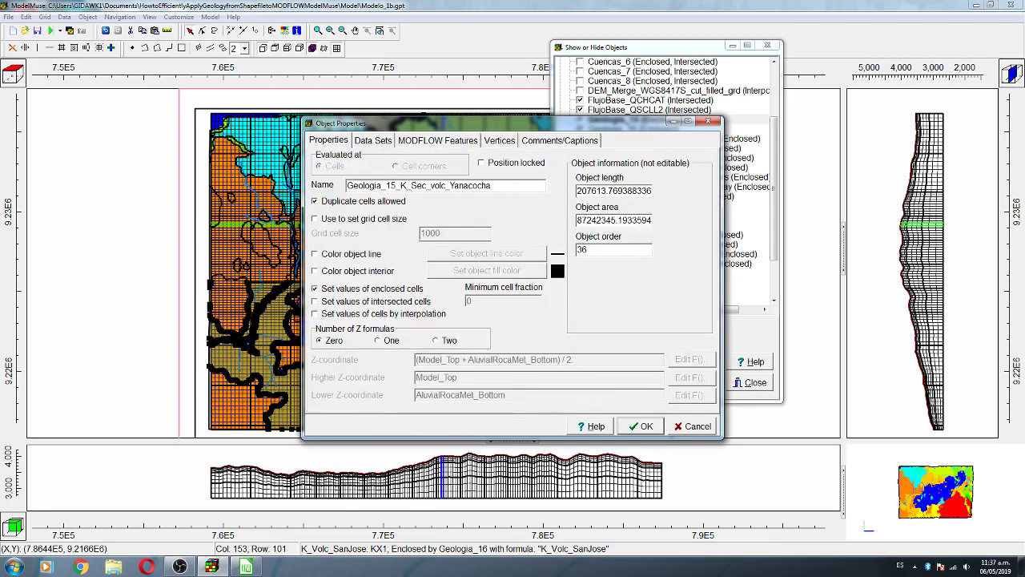
# - Give Geologia_15_K_Sec_volc_Yanacocha two Z formulas, with AluvialRocaMet_Bottom as higher and AcuifInf_Bottom as lower Z-coordinate
pyautogui.click(440, 344)
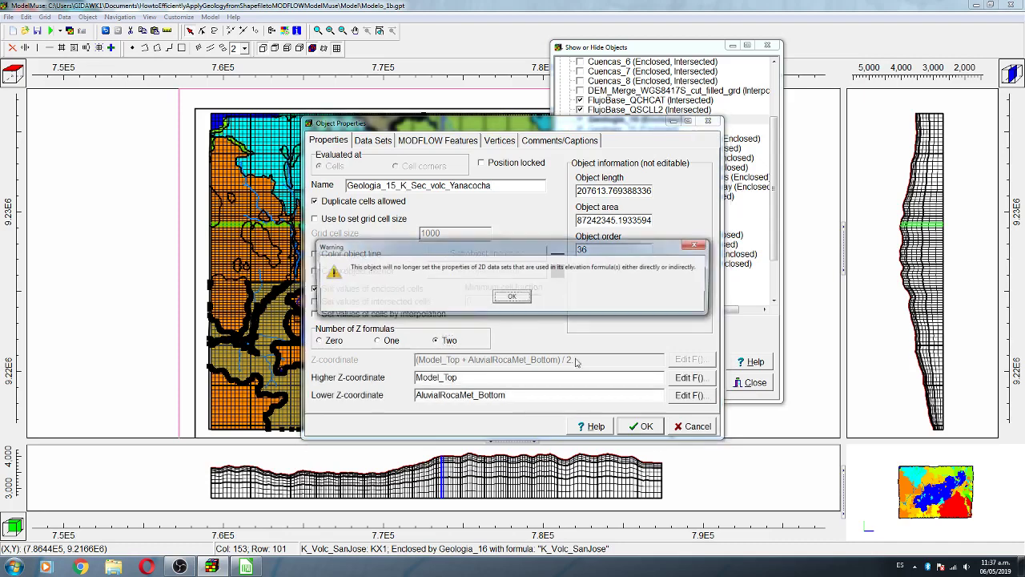
pyautogui.click(512, 297)
pyautogui.click(689, 377)
pyautogui.click(669, 231)
pyautogui.doubleClick(669, 231)
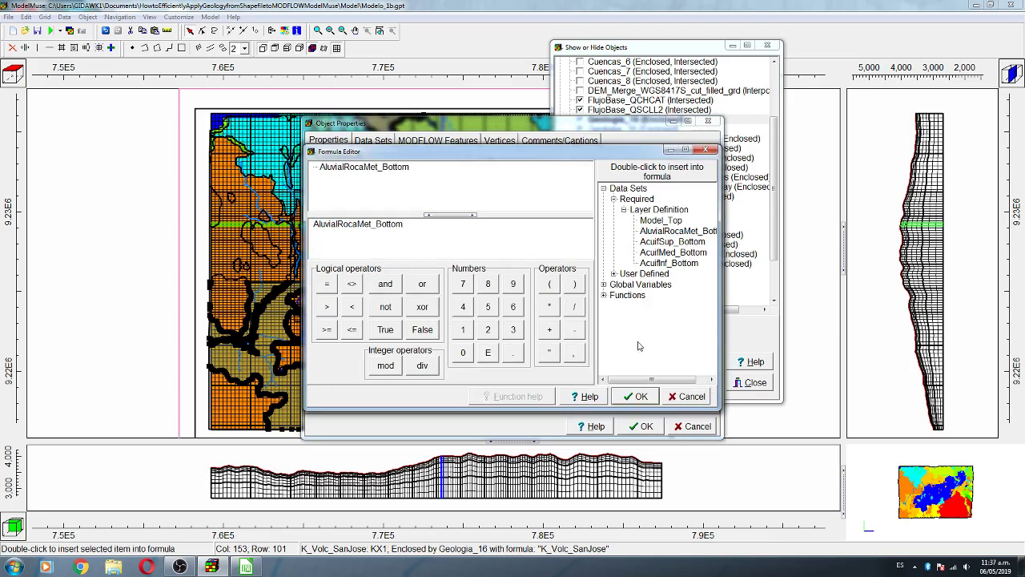
pyautogui.click(637, 395)
pyautogui.click(687, 396)
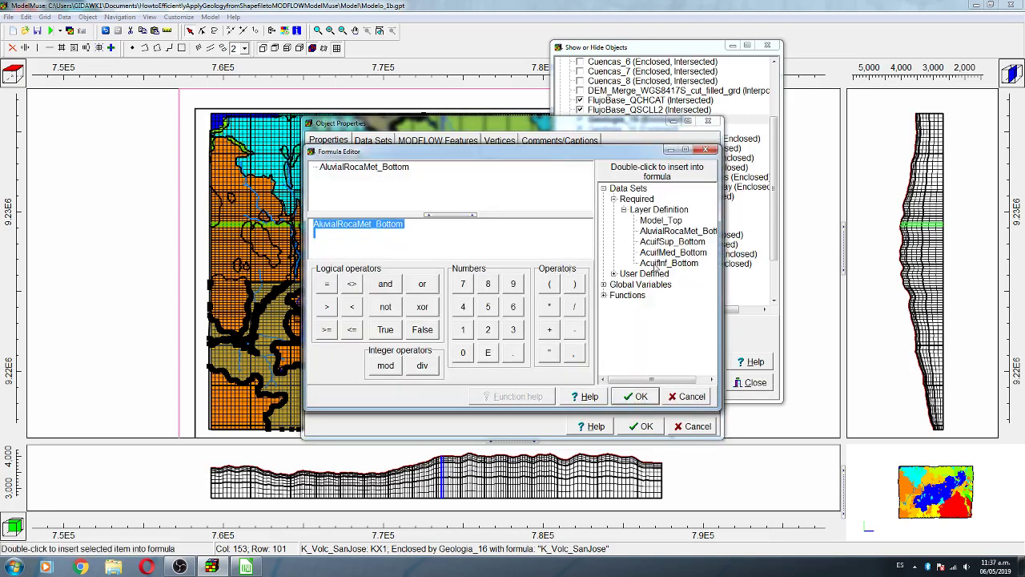
pyautogui.doubleClick(659, 263)
pyautogui.click(638, 397)
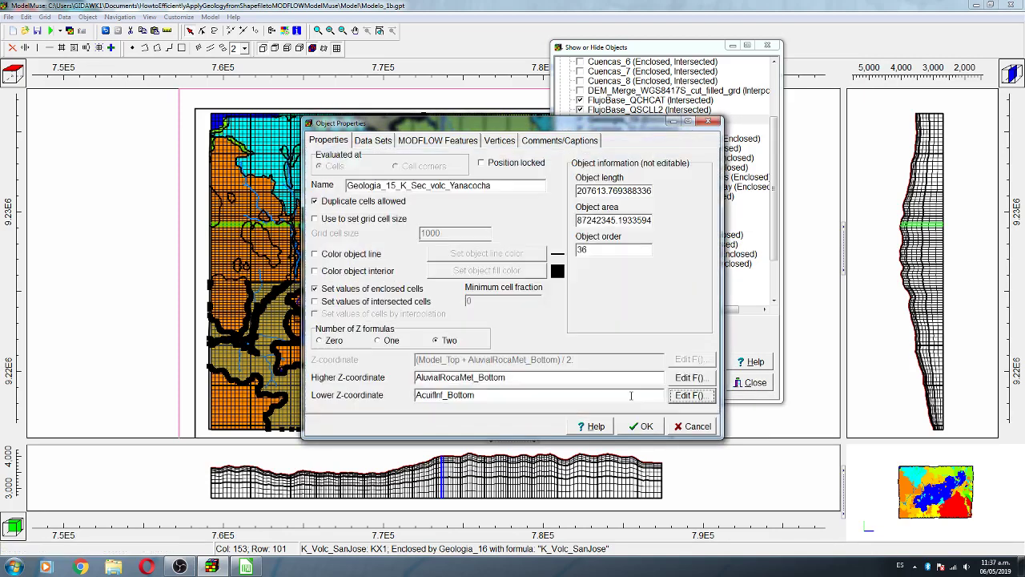
# - Enable the required hydrology data set Kx for Geologia_15_K_Sec_volc_Yanacocha with the formula K_Sec_volc_Yanacocha and accept the object properties
pyautogui.click(376, 142)
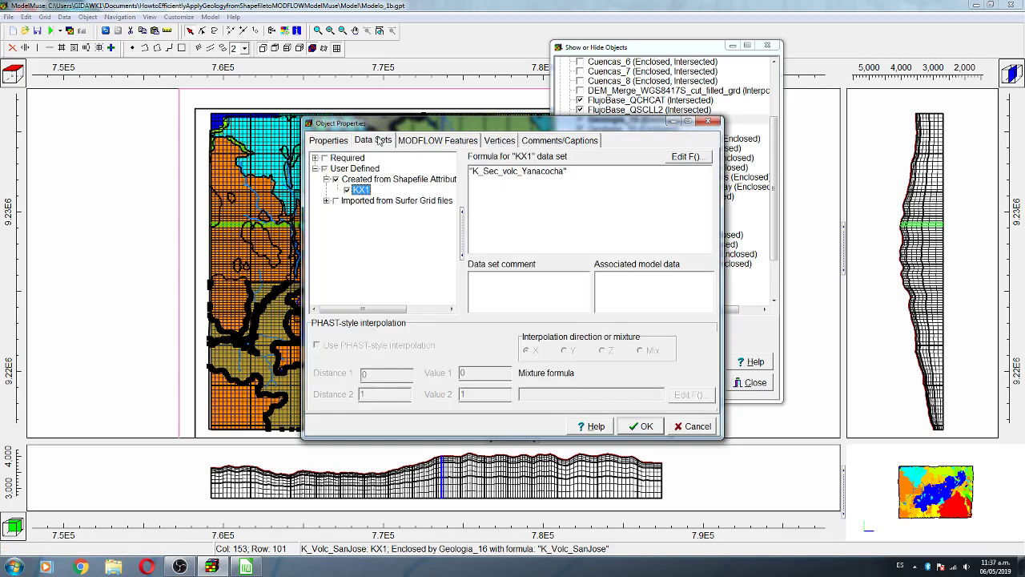
pyautogui.click(316, 159)
pyautogui.click(325, 168)
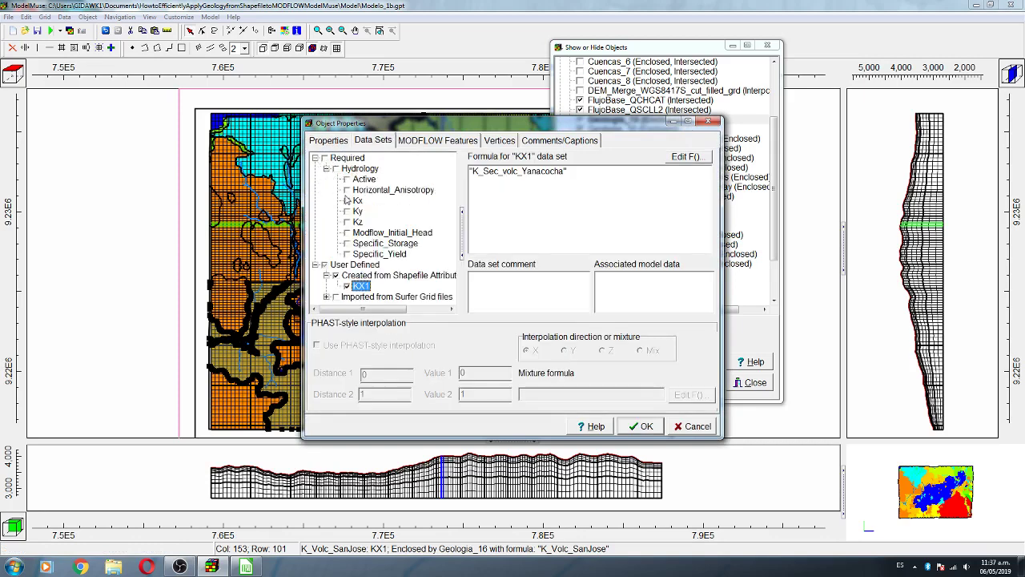
pyautogui.click(352, 200)
pyautogui.hotkey('ctrl', 'a')
pyautogui.hotkey('ctrl', 'v')
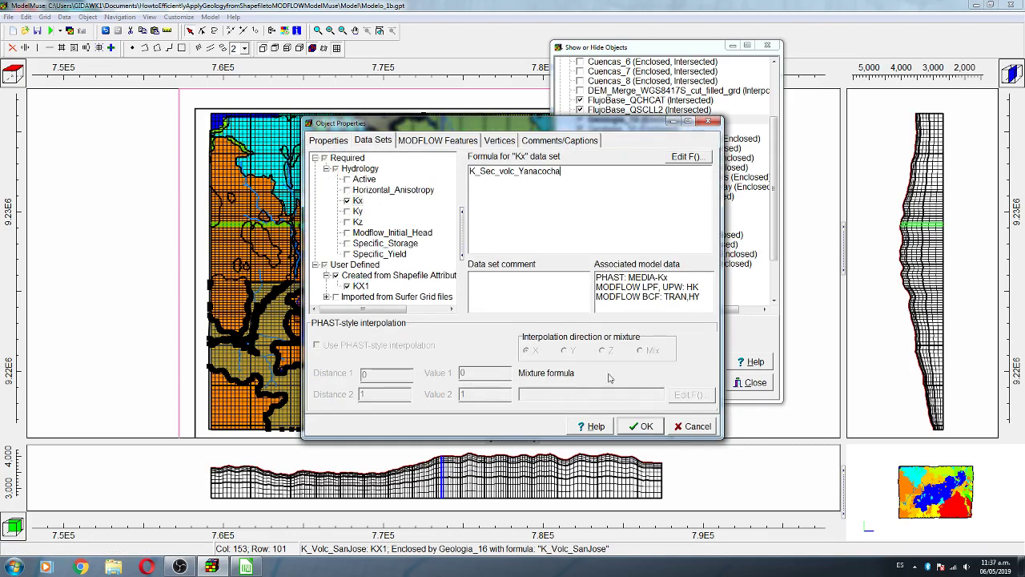
pyautogui.click(646, 427)
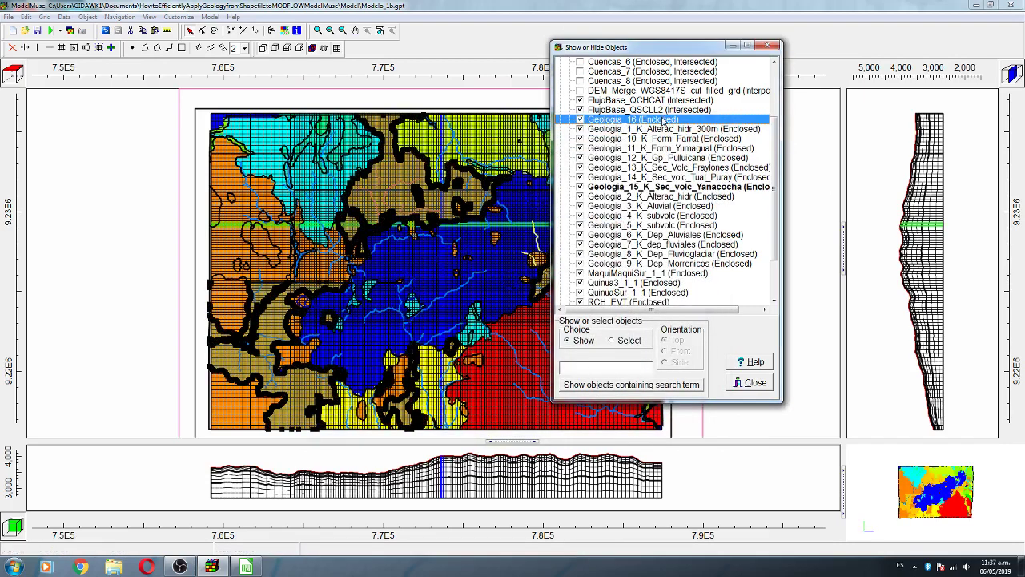
# - Open the properties of Geologia_16 and copy K_Volc_SanJose from its KX1 formula
pyautogui.doubleClick(664, 121)
pyautogui.click(374, 141)
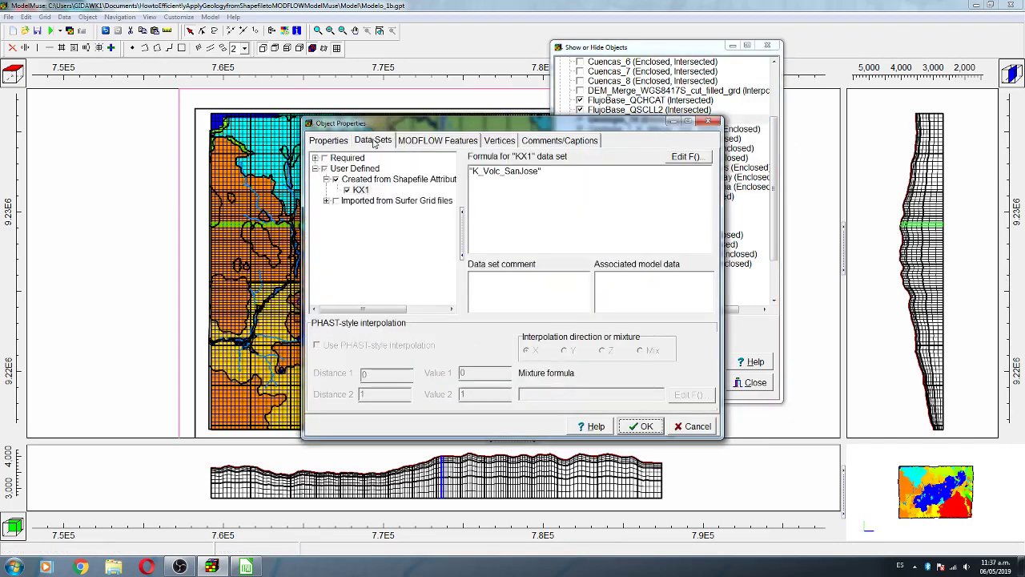
pyautogui.moveTo(472, 171); pyautogui.dragTo(536, 172)
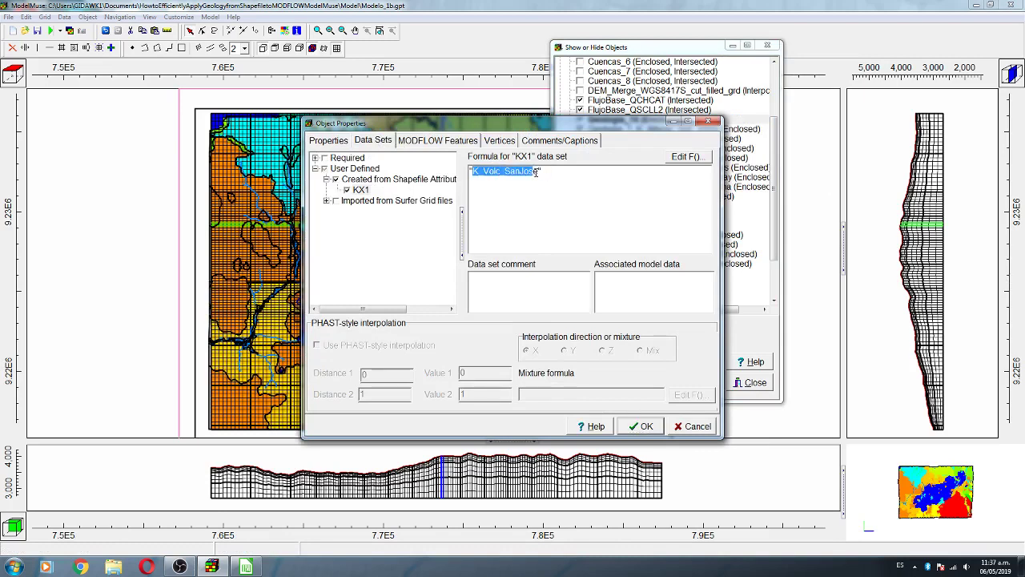
# - Give Geologia_16 two Z formulas, AluvialRocaMet_Bottom as higher and AcuifInf_Bottom as lower Z-coordinate, and rename it Geologia_16_K_Volc_SanJose
pyautogui.click(328, 140)
pyautogui.click(436, 340)
pyautogui.click(522, 298)
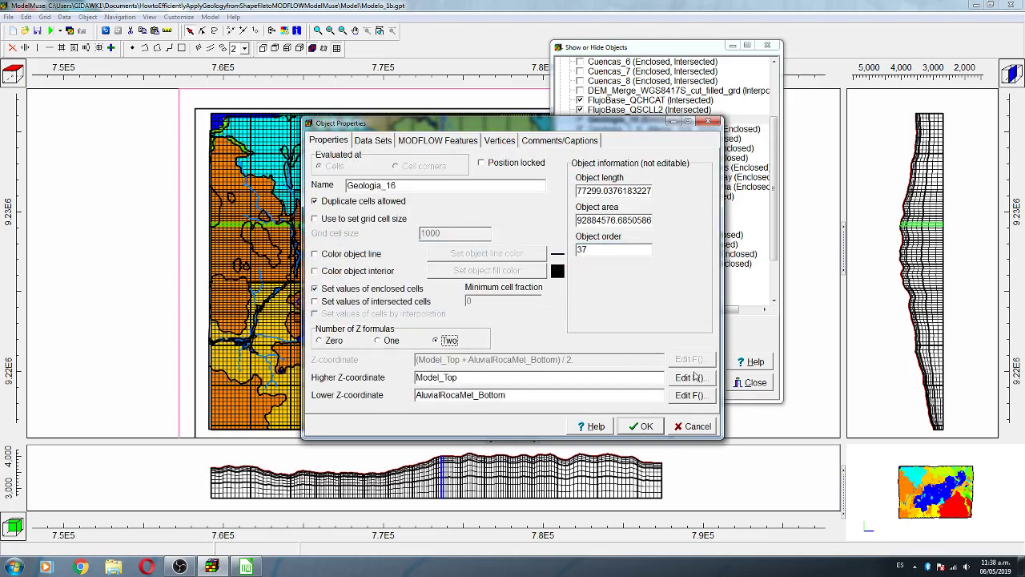
pyautogui.click(691, 375)
pyautogui.doubleClick(690, 234)
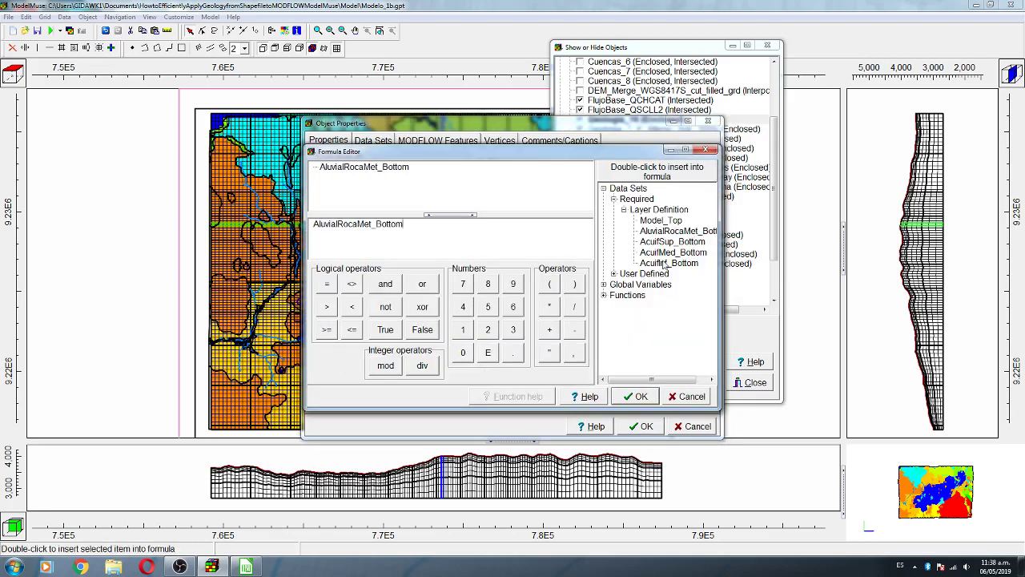
pyautogui.click(636, 395)
pyautogui.click(689, 395)
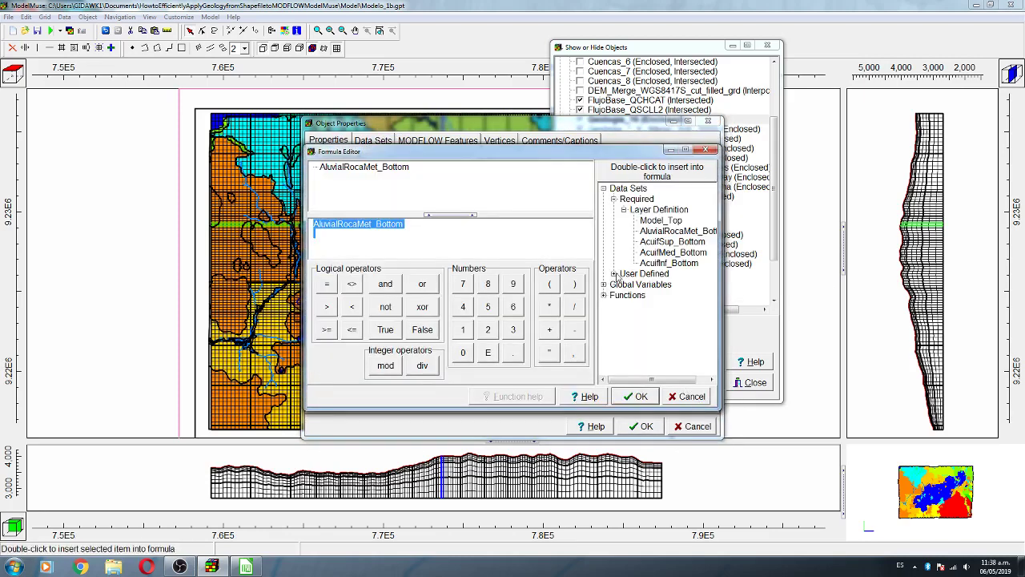
pyautogui.doubleClick(667, 262)
pyautogui.click(635, 396)
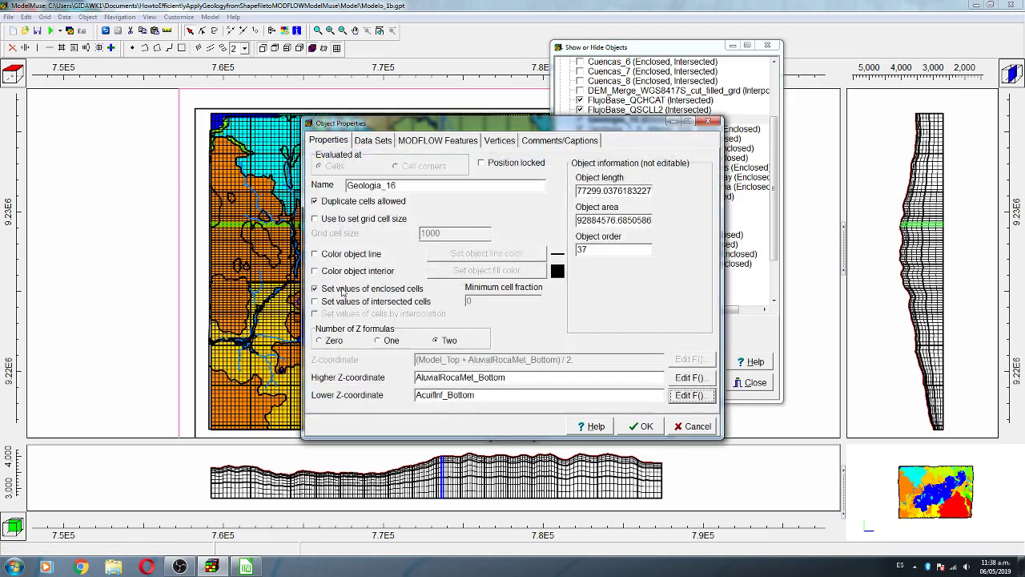
pyautogui.click(425, 187)
pyautogui.write('_K_Volc_SanJose')
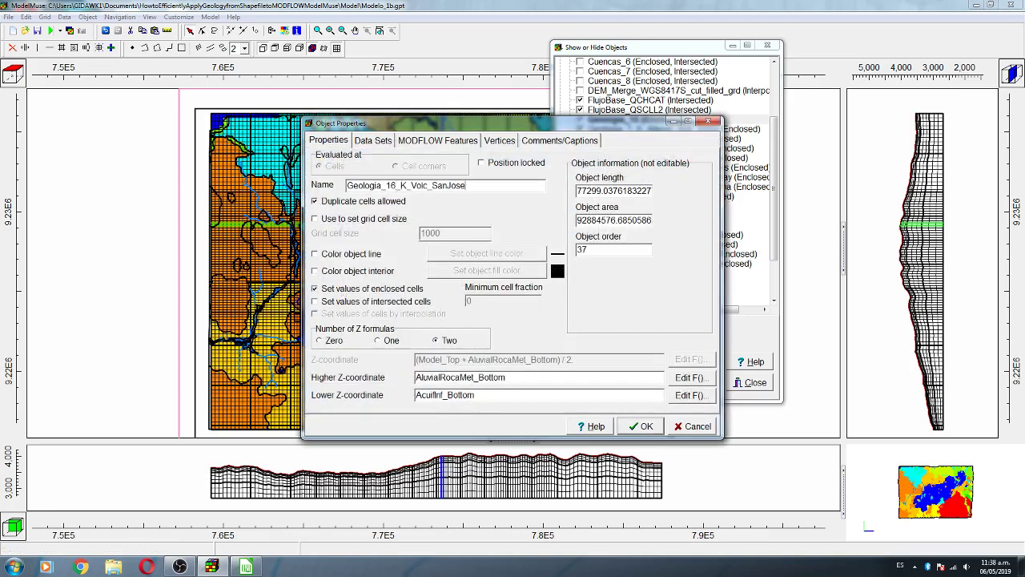
# - Enable the required hydrology data set Kx for Geologia_16_K_Volc_SanJose with the formula K_Volc_SanJose, accept the properties and close the object list
pyautogui.click(373, 141)
pyautogui.click(316, 158)
pyautogui.click(327, 169)
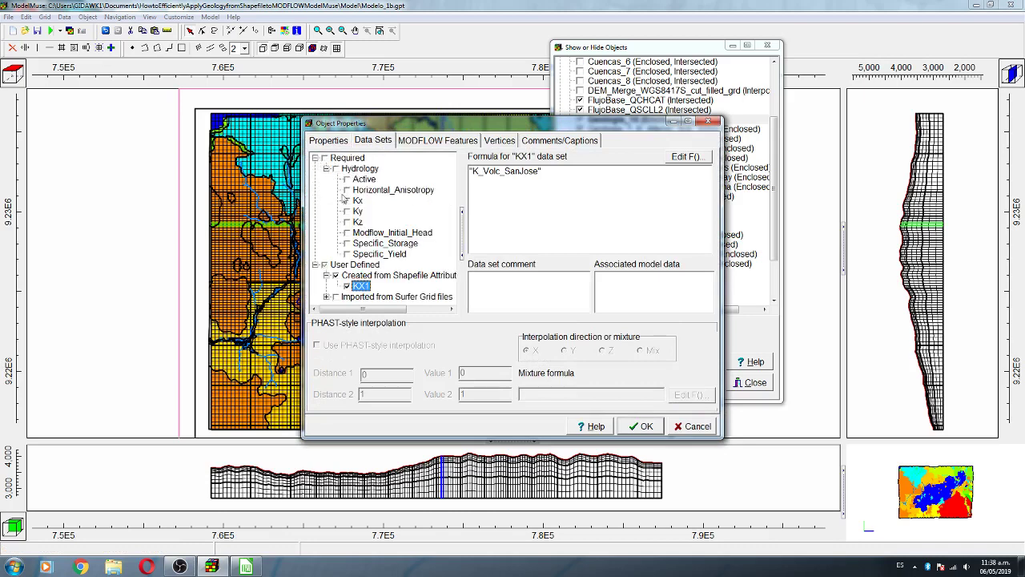
pyautogui.click(346, 200)
pyautogui.write('K_Volc_SanJose')
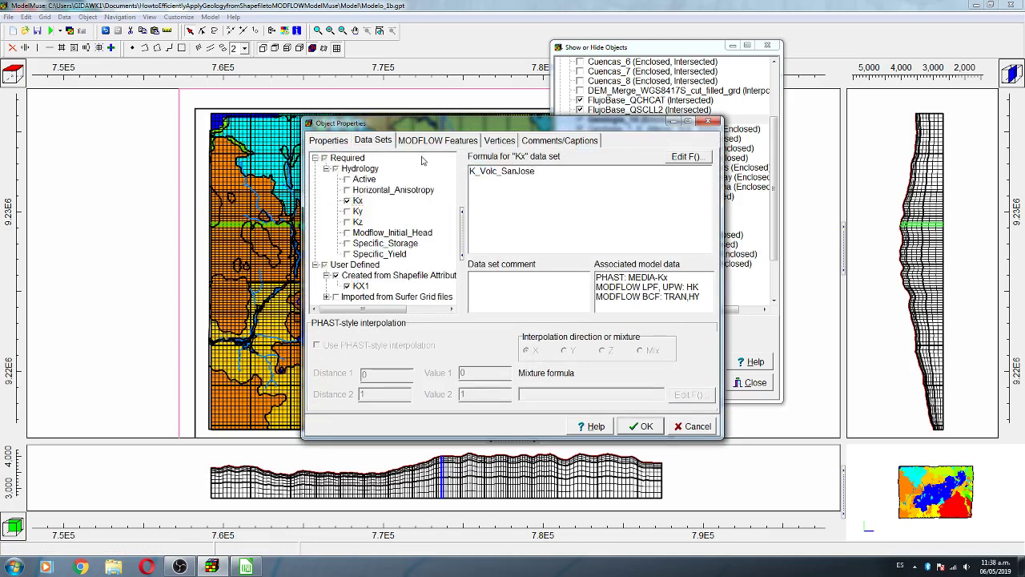
pyautogui.click(641, 427)
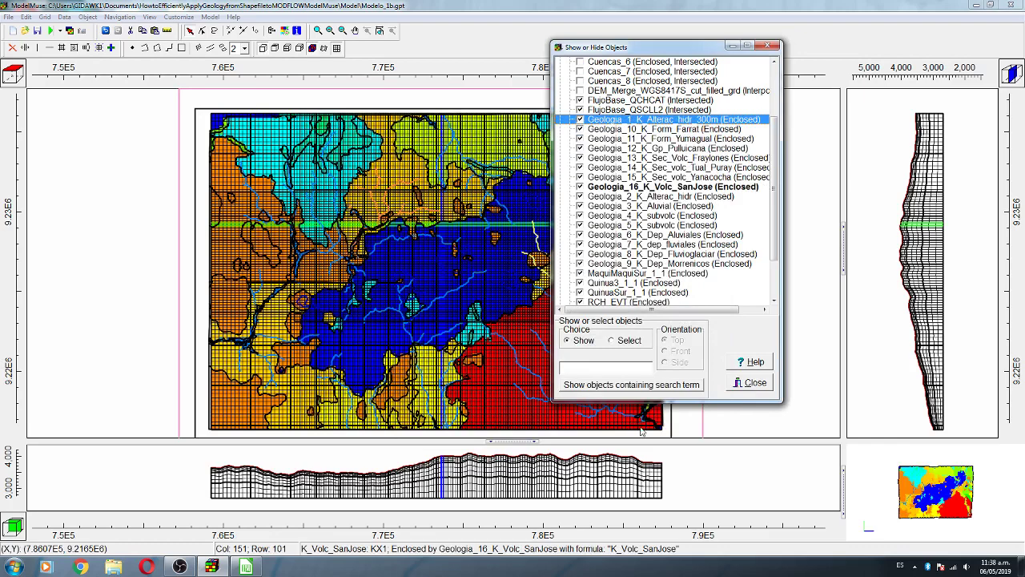
pyautogui.click(753, 382)
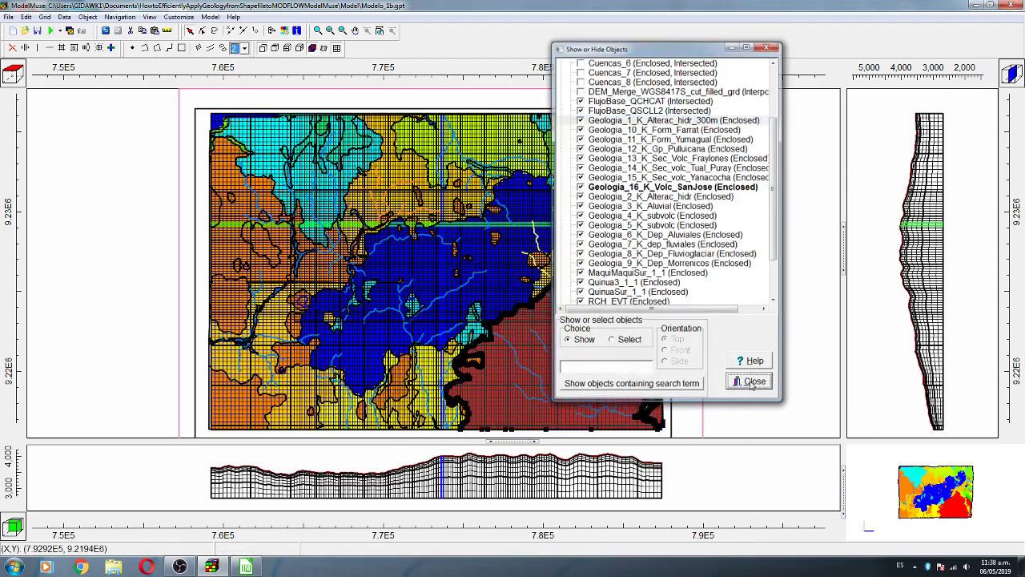
# - Set the default formula of the required hydrology data set Kx to 1E-7 and apply the data set changes
pyautogui.click(64, 16)
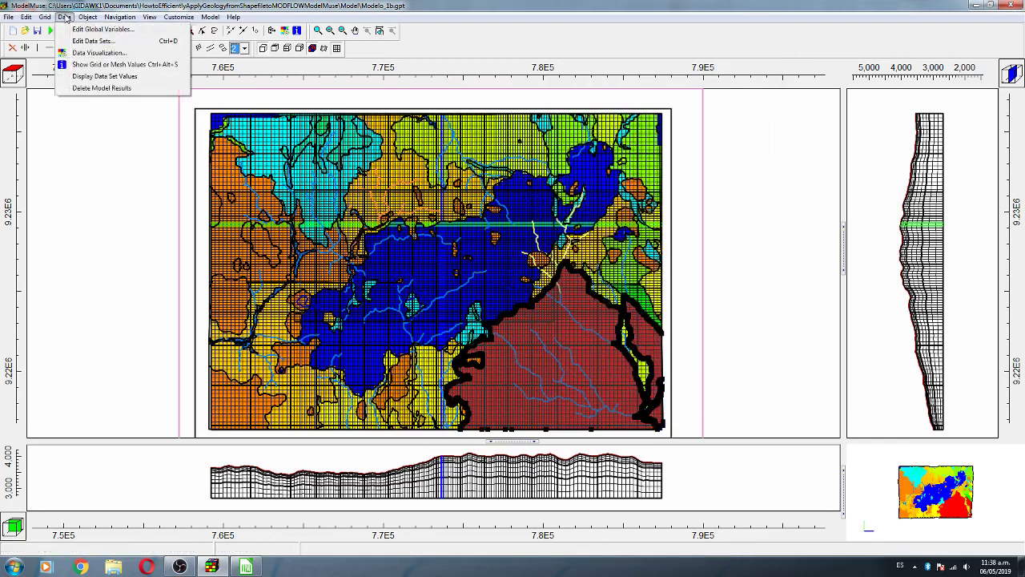
pyautogui.click(83, 40)
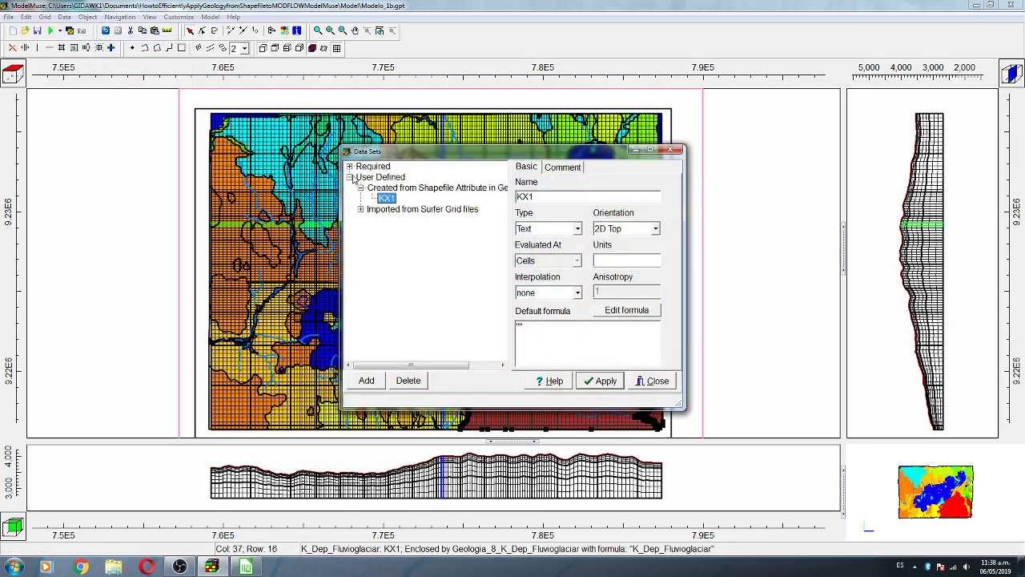
pyautogui.click(351, 167)
pyautogui.click(361, 178)
pyautogui.click(384, 209)
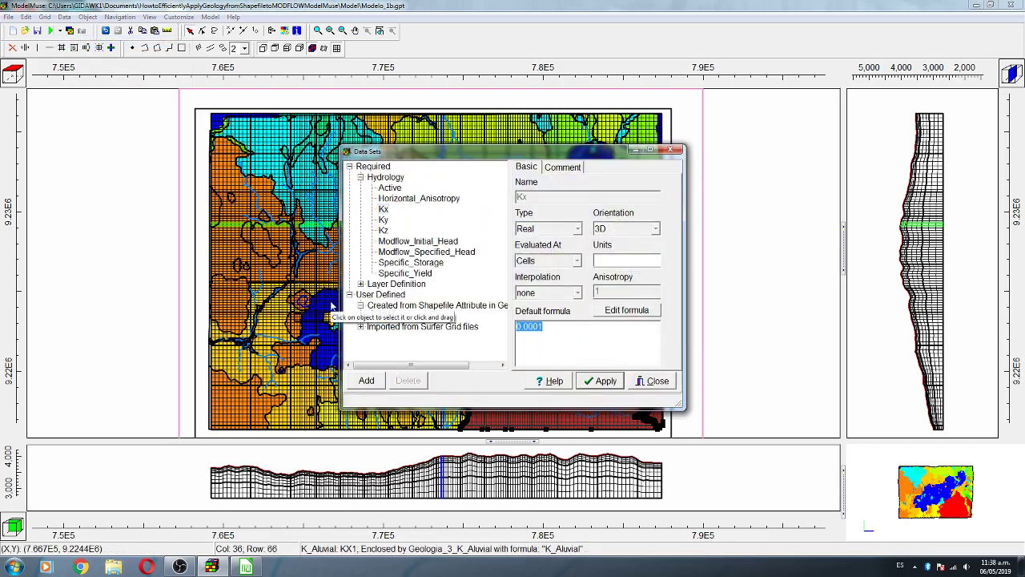
pyautogui.write('1')
pyautogui.write('E')
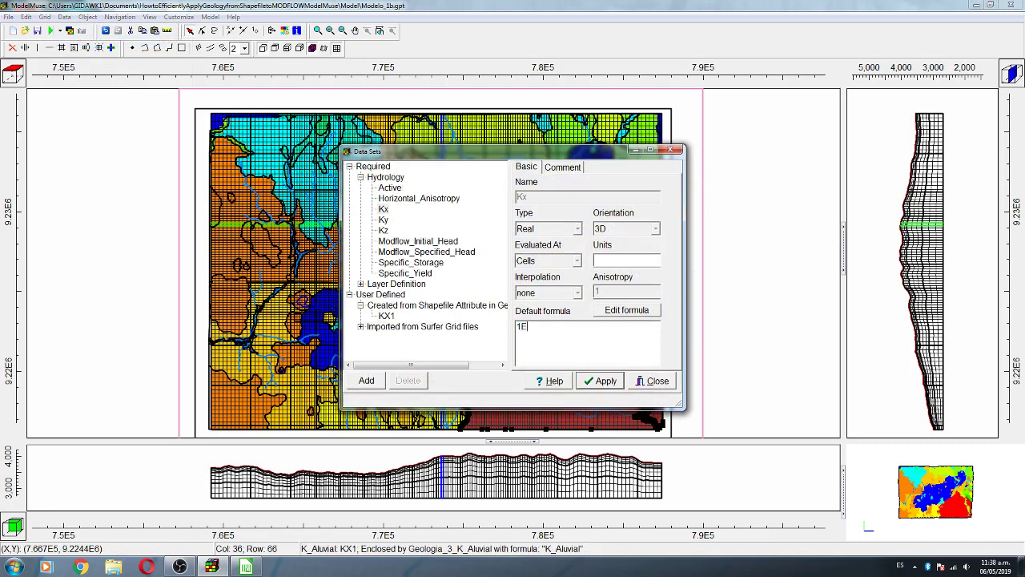
pyautogui.write('-7')
pyautogui.click(594, 389)
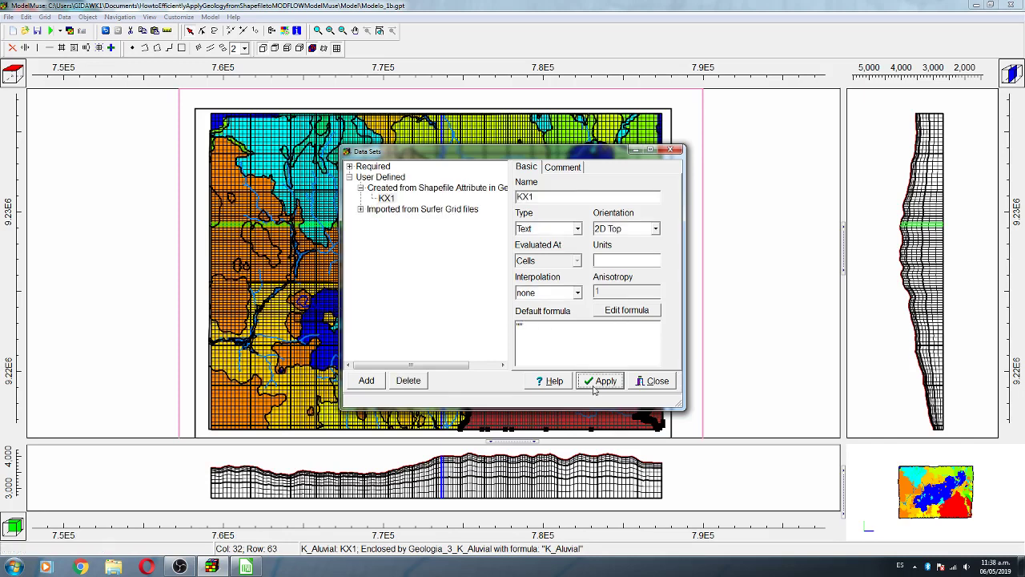
pyautogui.click(653, 381)
# - Hide all objects and color the grid by the required hydrology data set Kx with a log transform
pyautogui.click(87, 17)
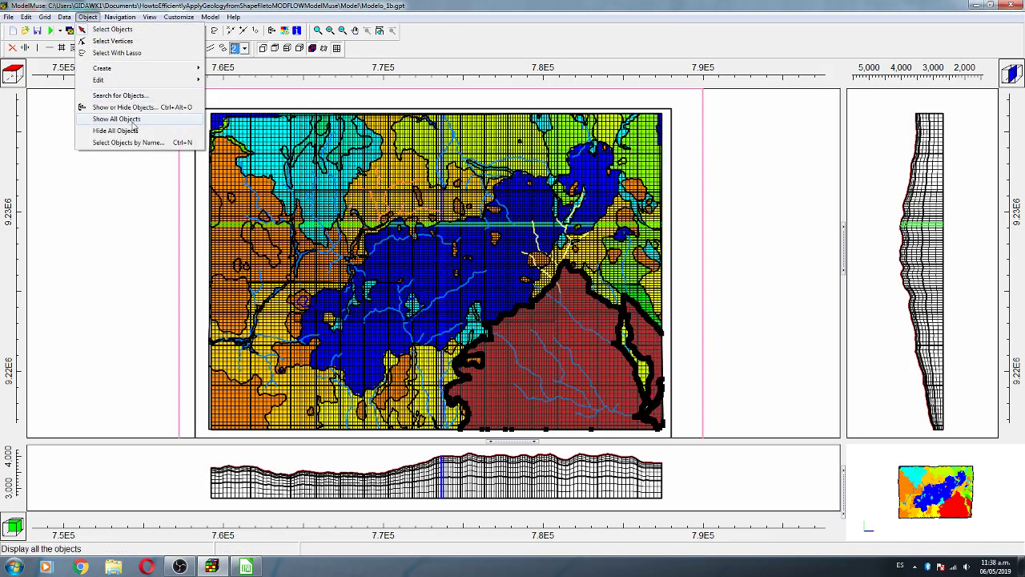
pyautogui.click(133, 131)
pyautogui.click(287, 33)
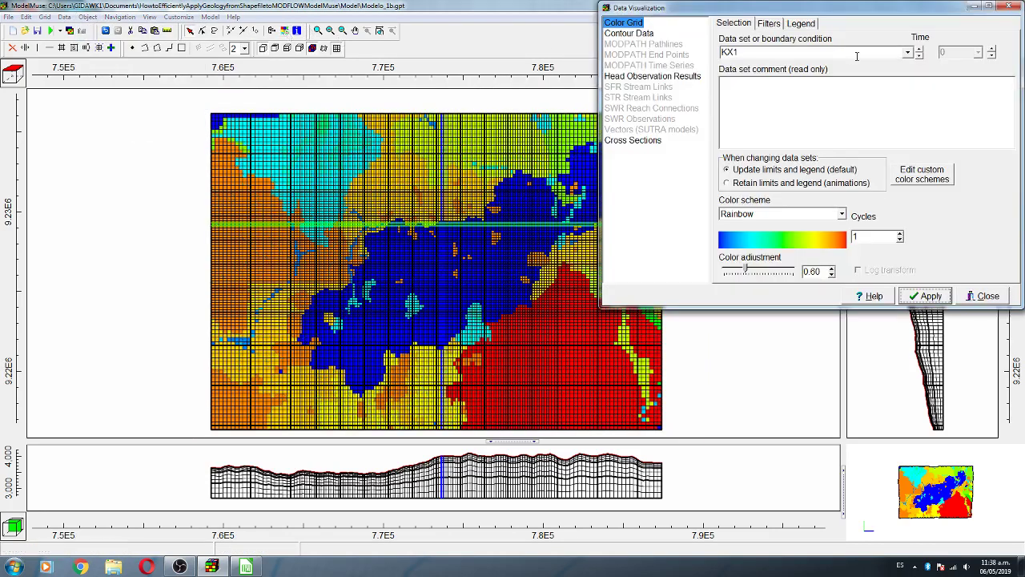
pyautogui.click(907, 52)
pyautogui.click(735, 85)
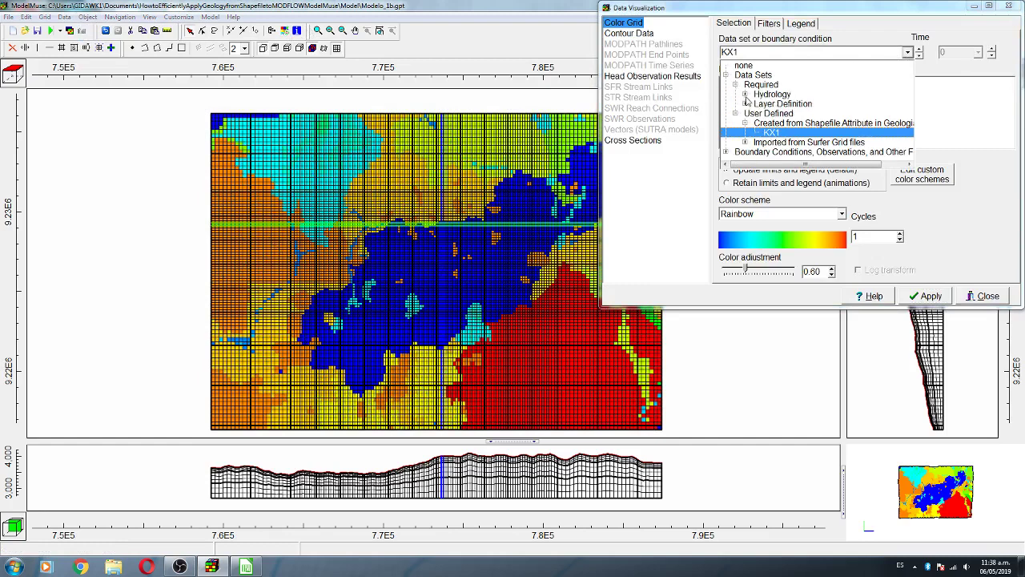
pyautogui.click(745, 94)
pyautogui.click(767, 112)
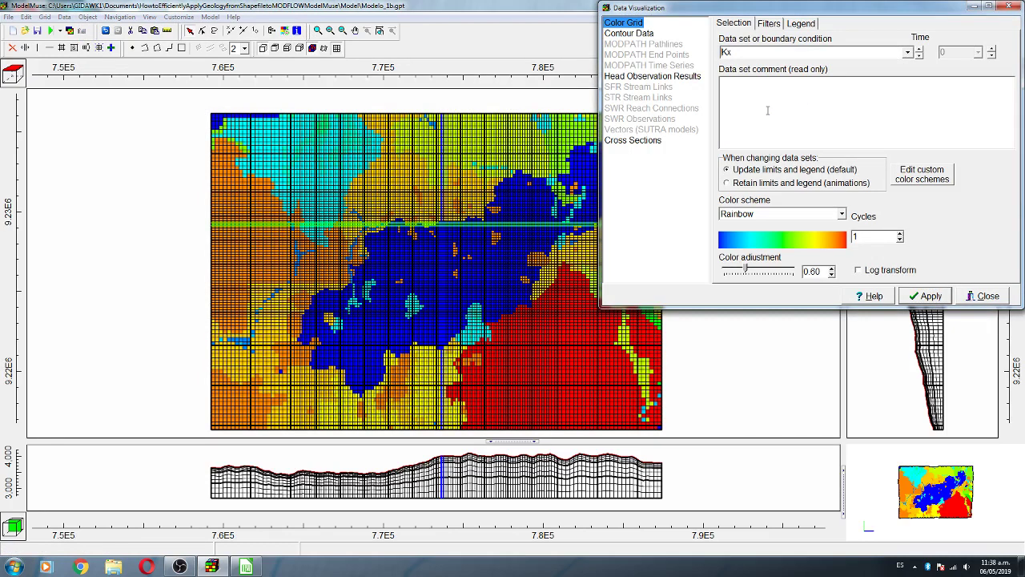
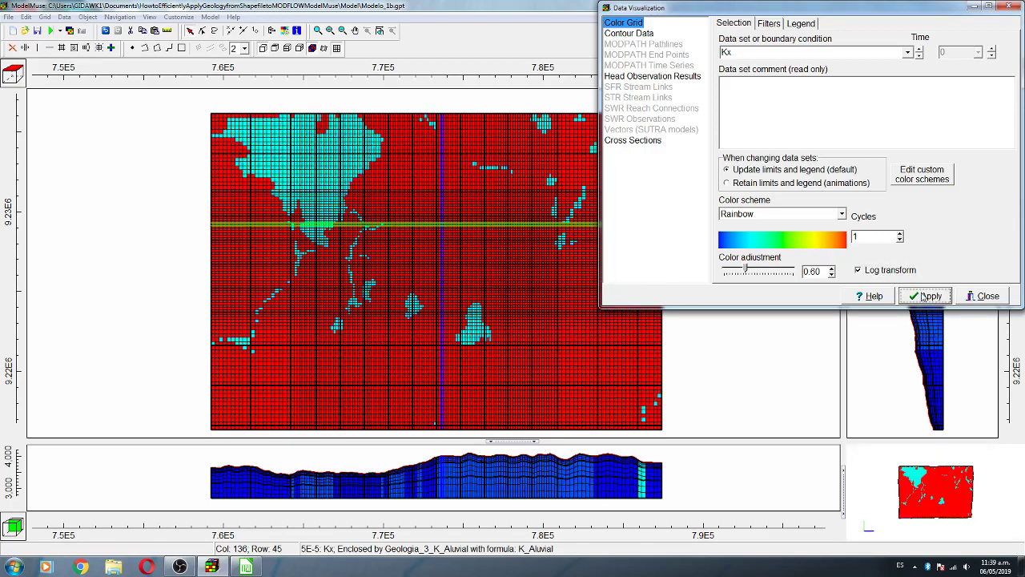
# - Limit the Kx grid coloring to a lower limit of 1E-8 and an upper limit of 0.0001
pyautogui.click(771, 24)
pyautogui.click(722, 53)
pyautogui.write('1E-8')
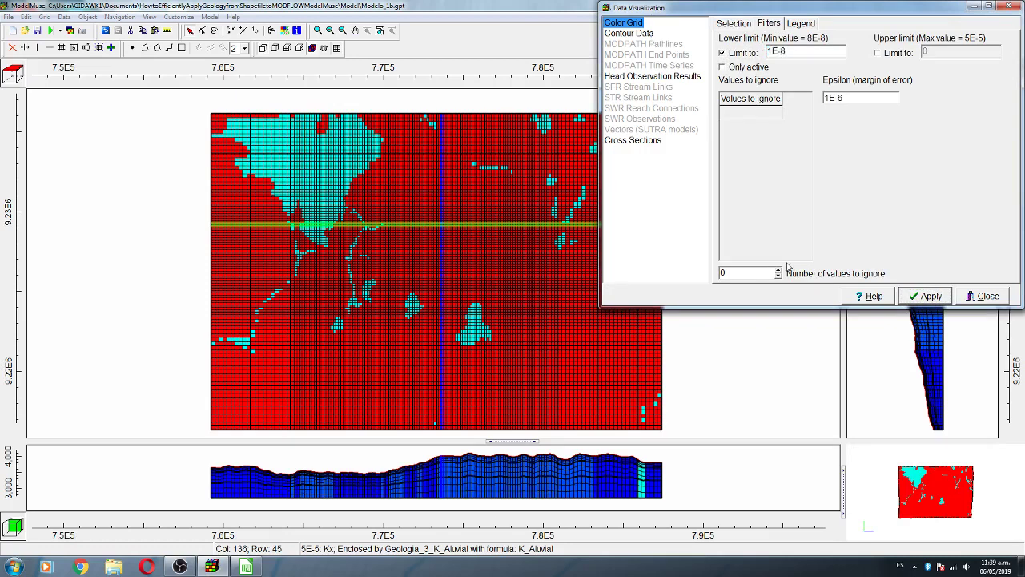
pyautogui.click(929, 298)
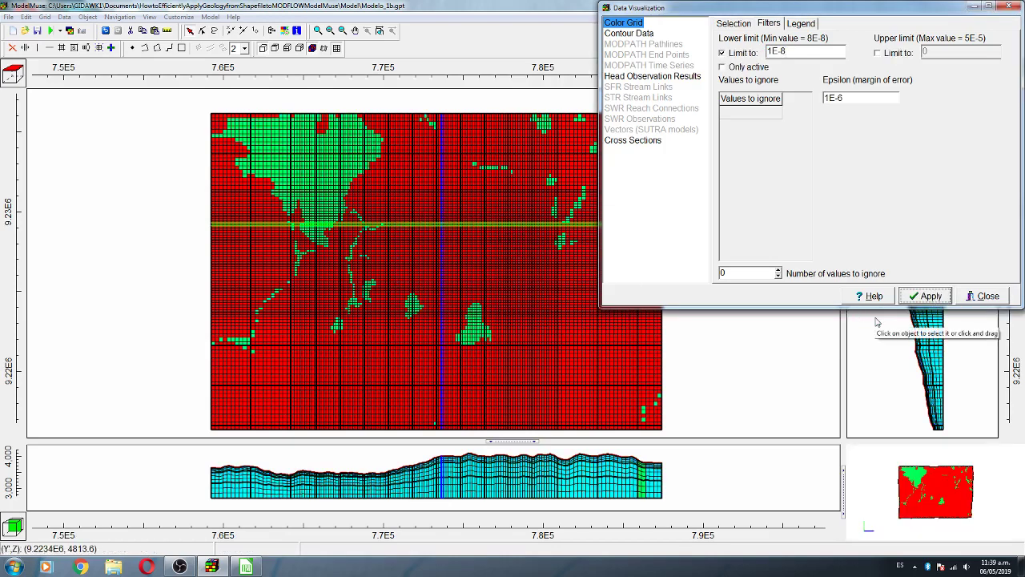
pyautogui.click(885, 56)
pyautogui.write('1E-')
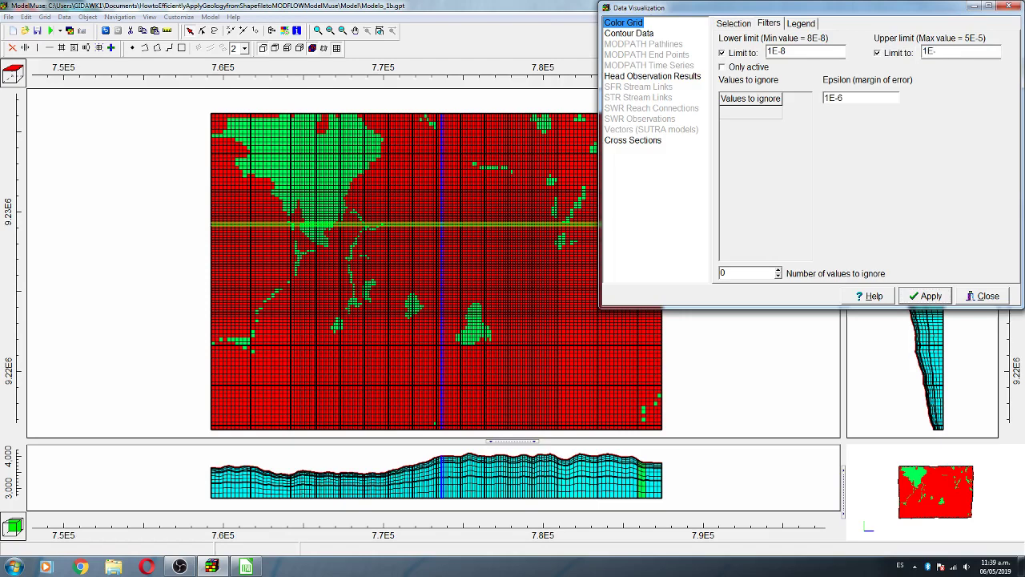
pyautogui.click(930, 296)
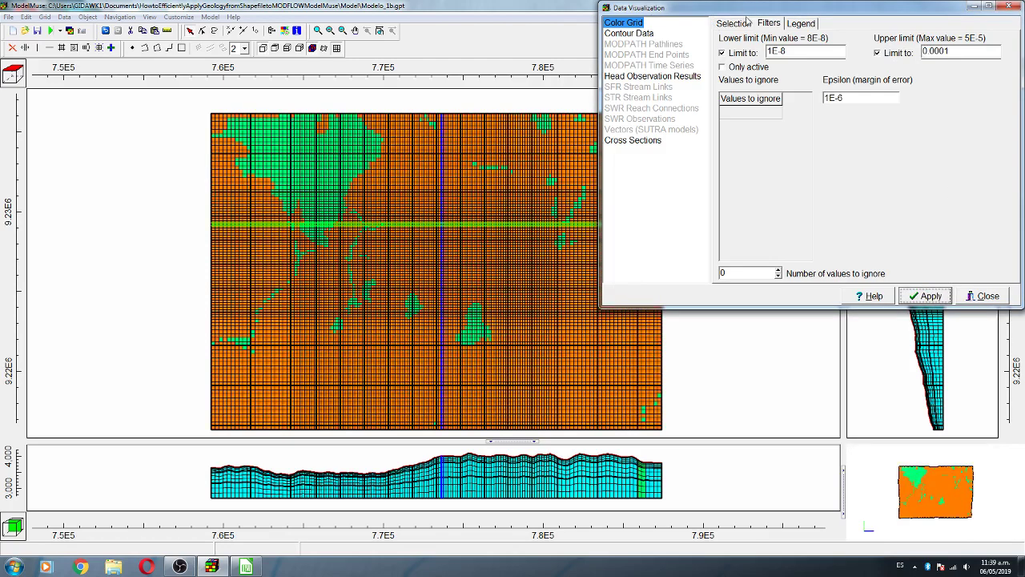
# - Set the grid coloring to 3 color cycles and apply the Blue to Orange color scheme
pyautogui.click(745, 22)
pyautogui.click(898, 234)
pyautogui.click(899, 234)
pyautogui.click(927, 296)
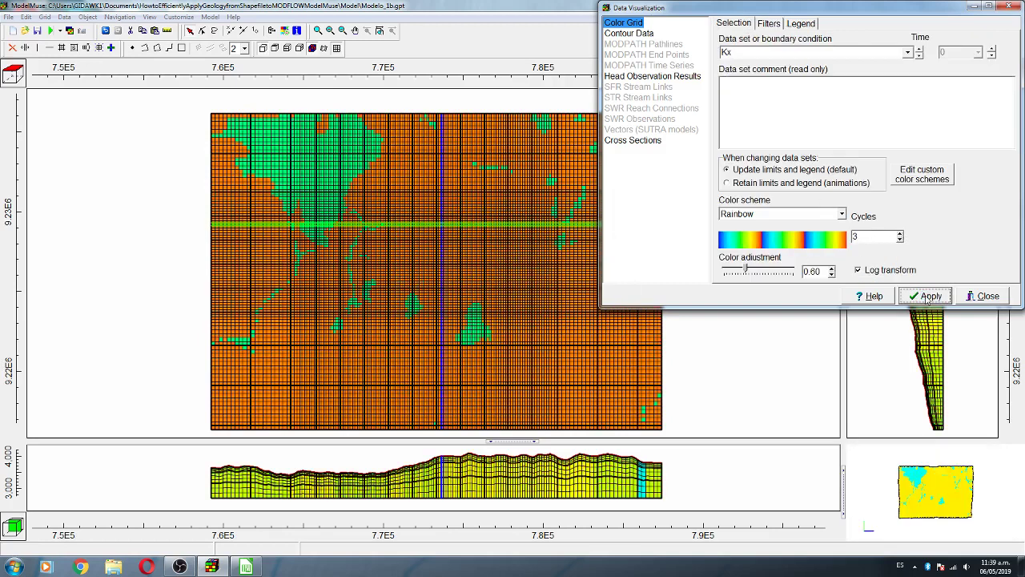
pyautogui.click(841, 214)
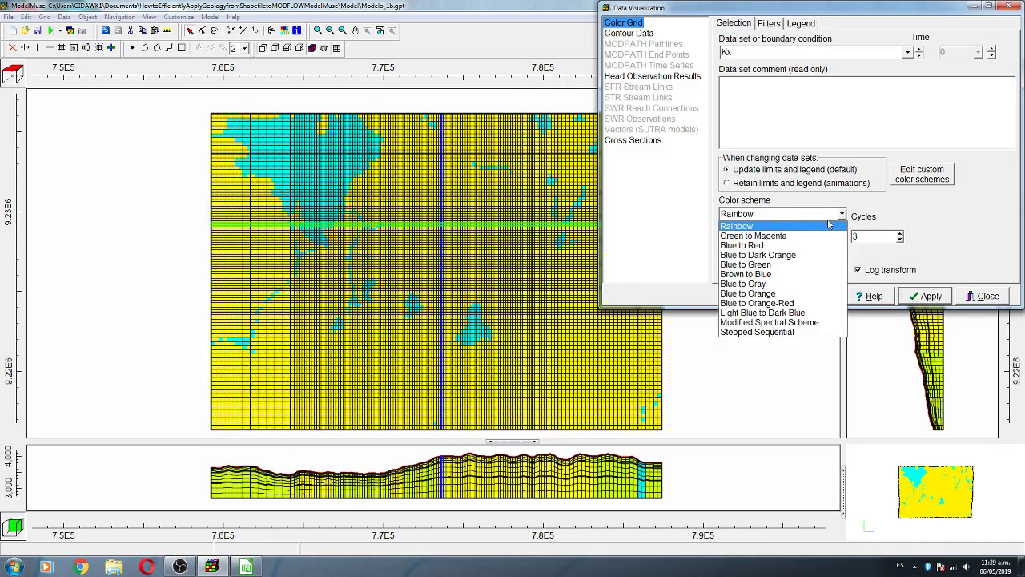
pyautogui.click(748, 293)
pyautogui.click(921, 298)
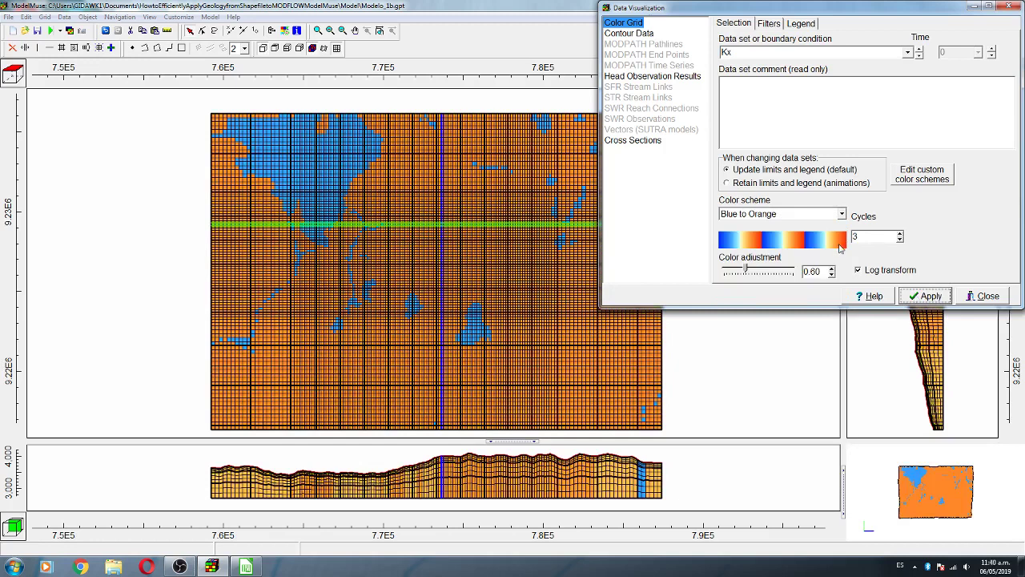
# - Try the Kx coloring with 2 and 5 color cycles, and close the data visualization settings
pyautogui.click(899, 239)
pyautogui.click(927, 297)
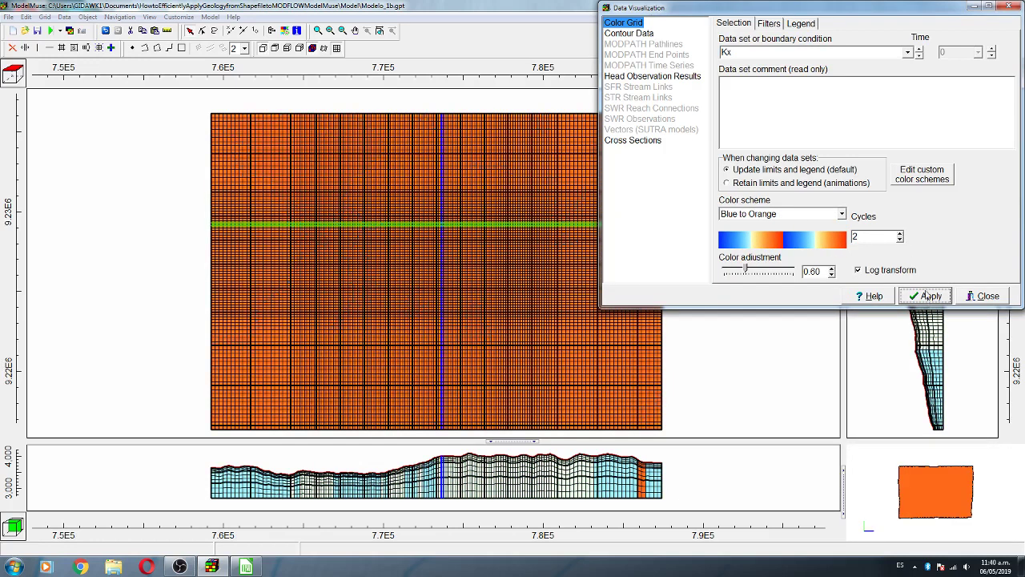
pyautogui.click(901, 235)
pyautogui.click(900, 235)
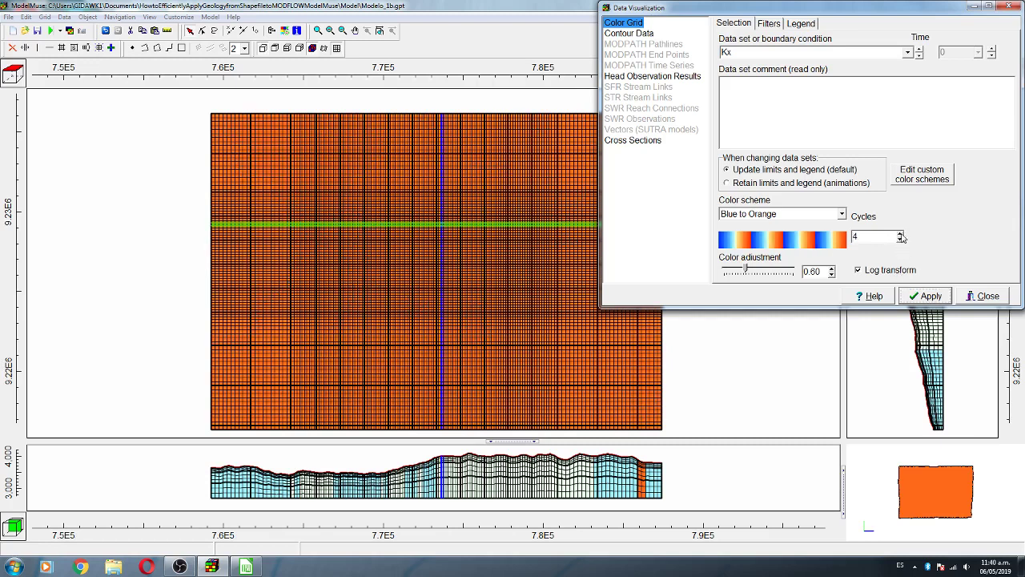
pyautogui.click(900, 235)
pyautogui.click(934, 298)
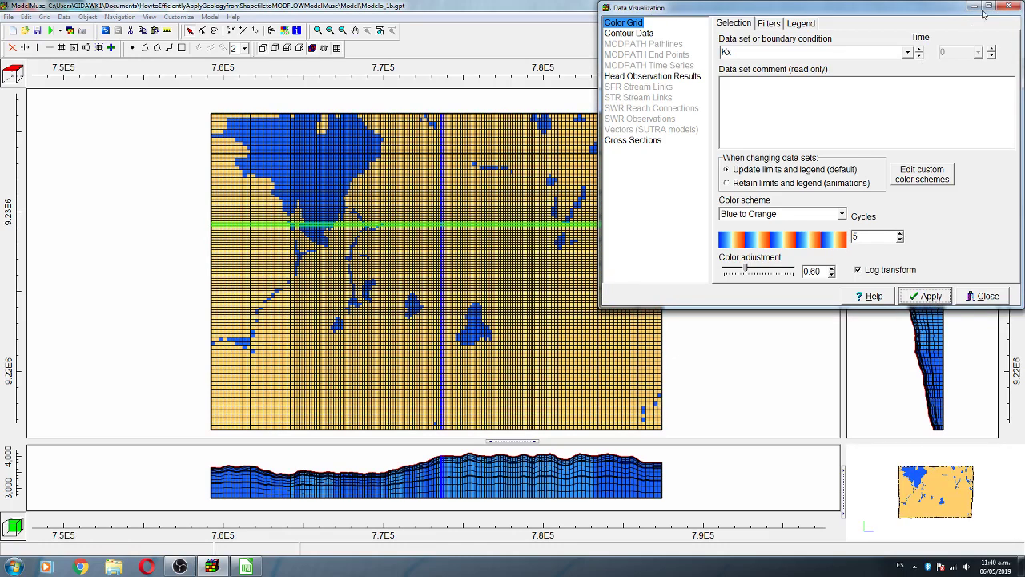
pyautogui.click(1016, 6)
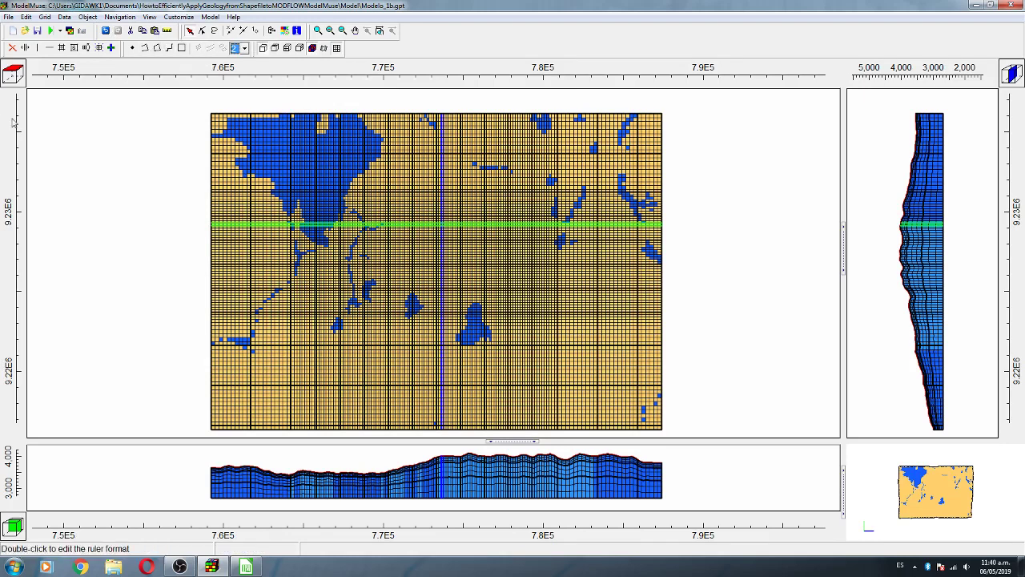
# - Show layer 2 in the top view and inspect the vertical discretization of the AluvialRocaMet layer group
pyautogui.click(20, 80)
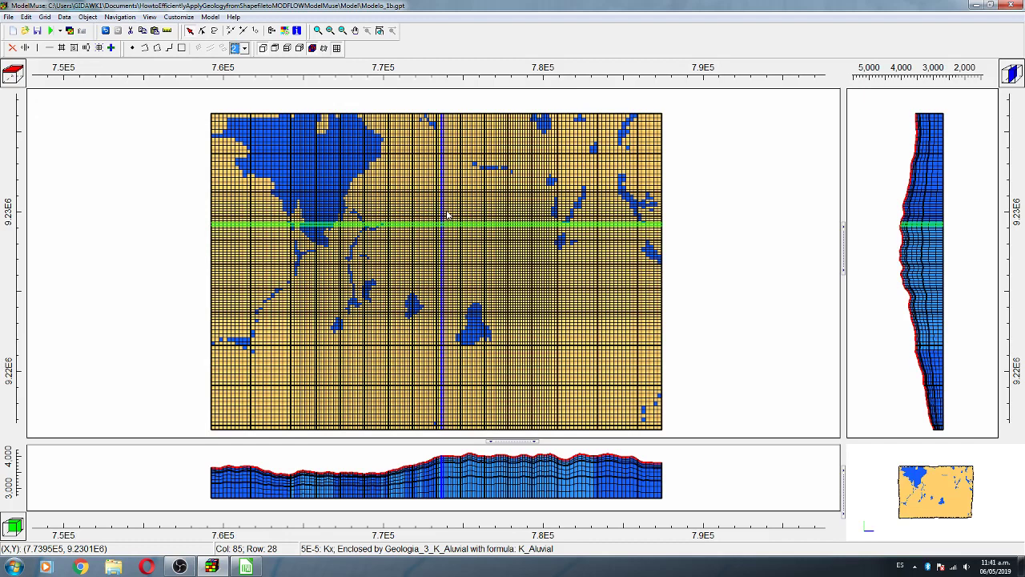
pyautogui.click(210, 17)
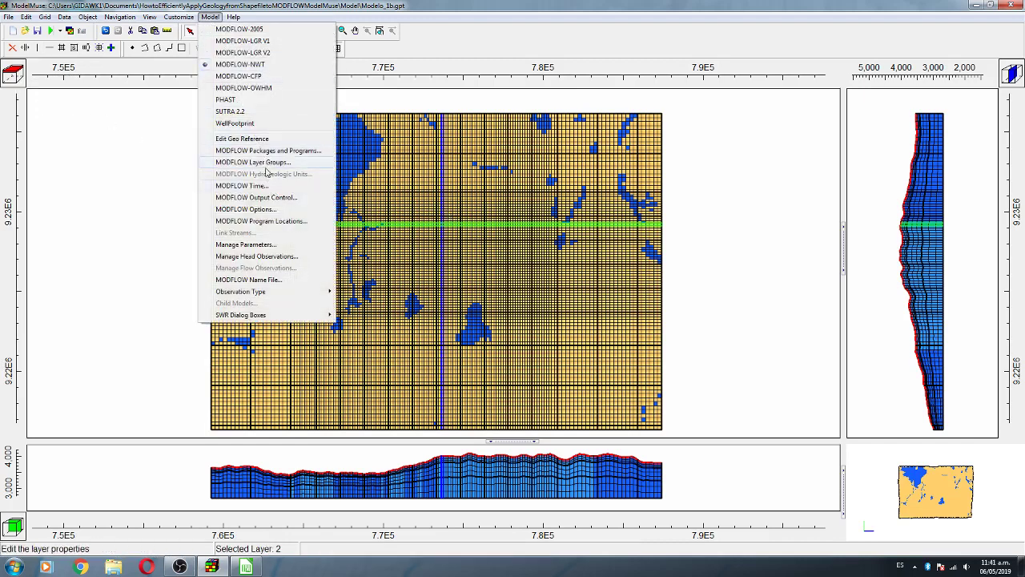
pyautogui.click(249, 163)
pyautogui.click(489, 178)
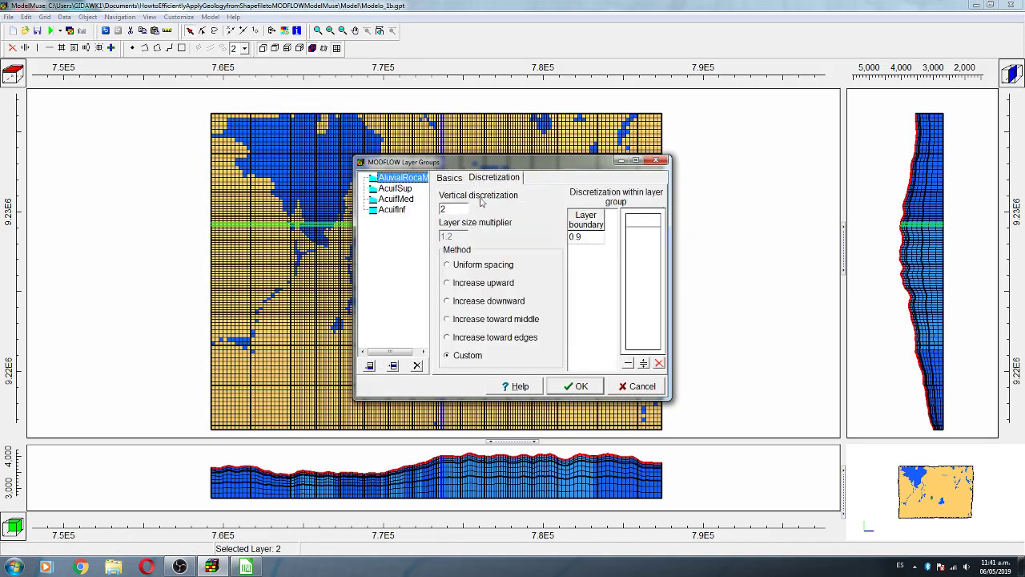
pyautogui.click(656, 160)
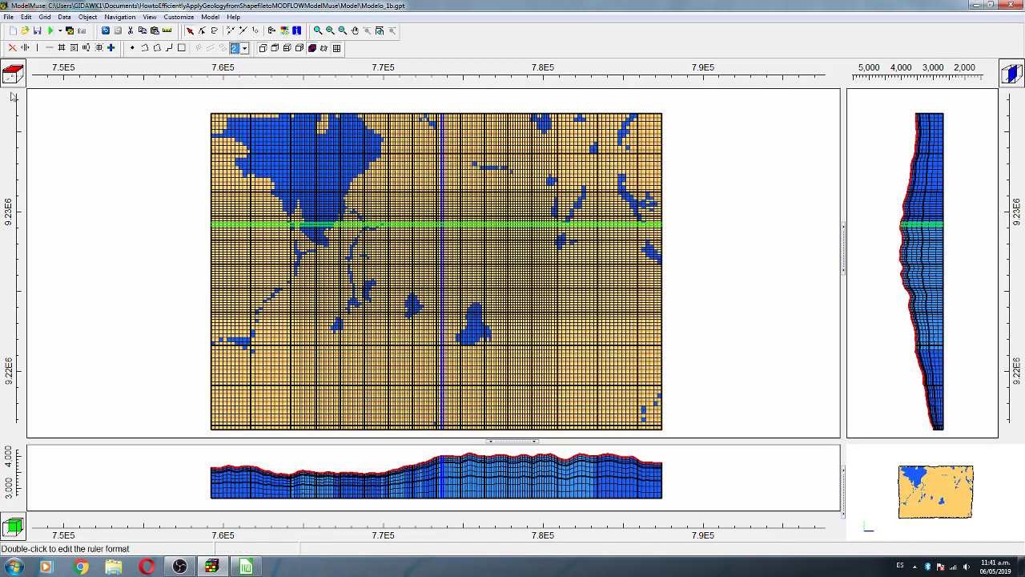
# - Show a deeper layer in the top view and set the upper limit of the Kx coloring to 1E-6
pyautogui.click(18, 75)
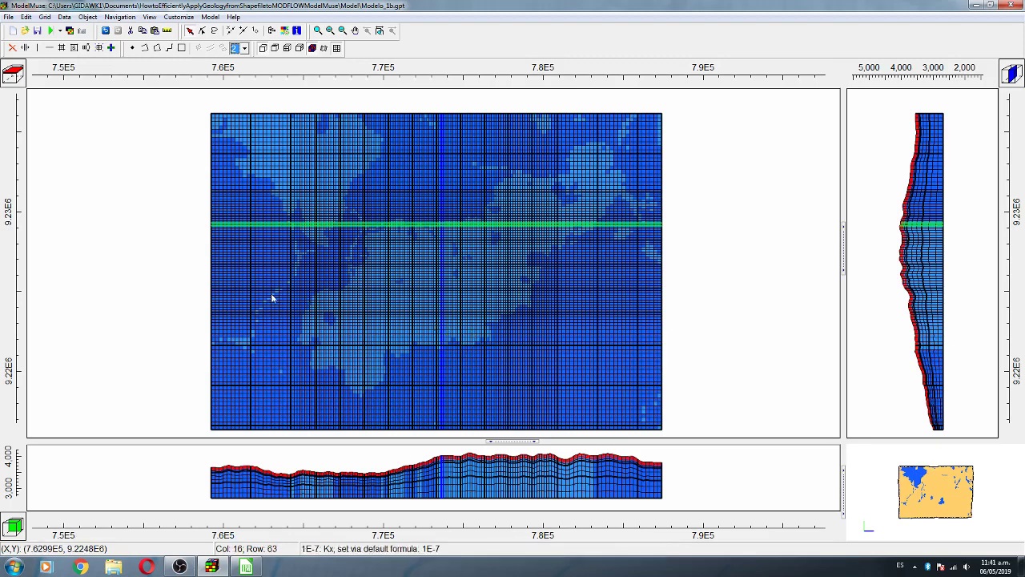
pyautogui.click(285, 30)
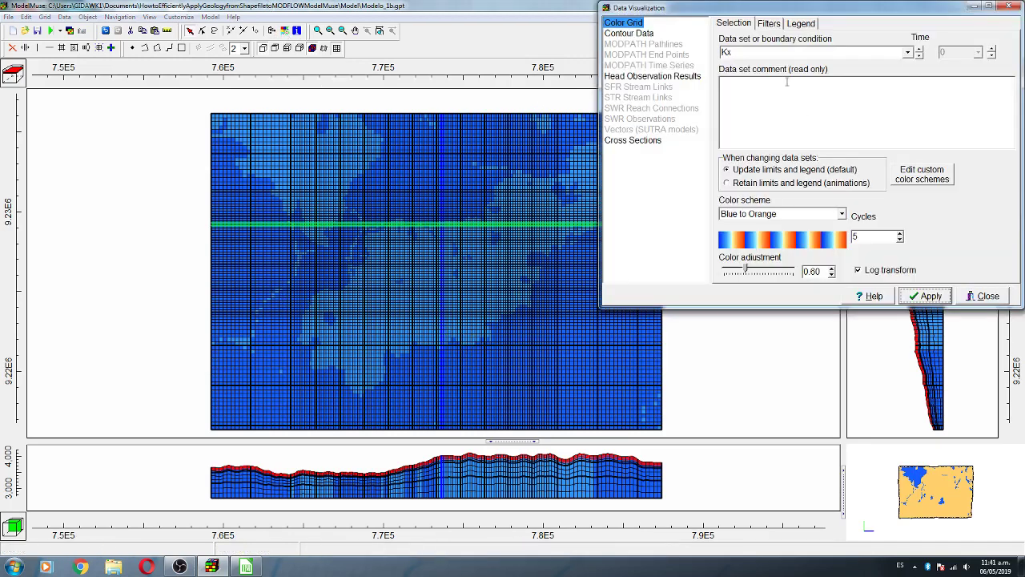
pyautogui.click(767, 24)
pyautogui.doubleClick(782, 52)
pyautogui.doubleClick(958, 51)
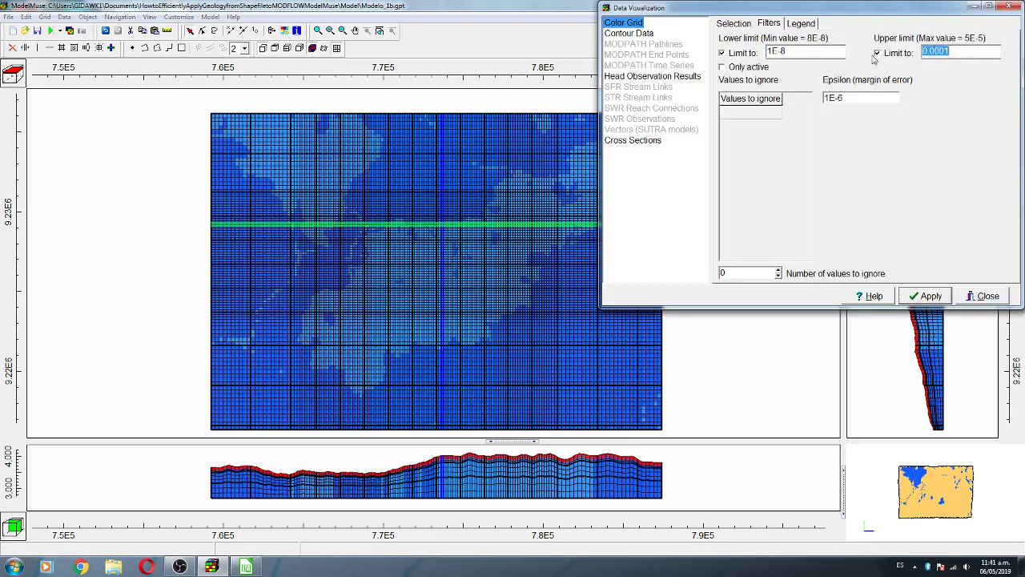
pyautogui.write('1E-6')
pyautogui.click(928, 297)
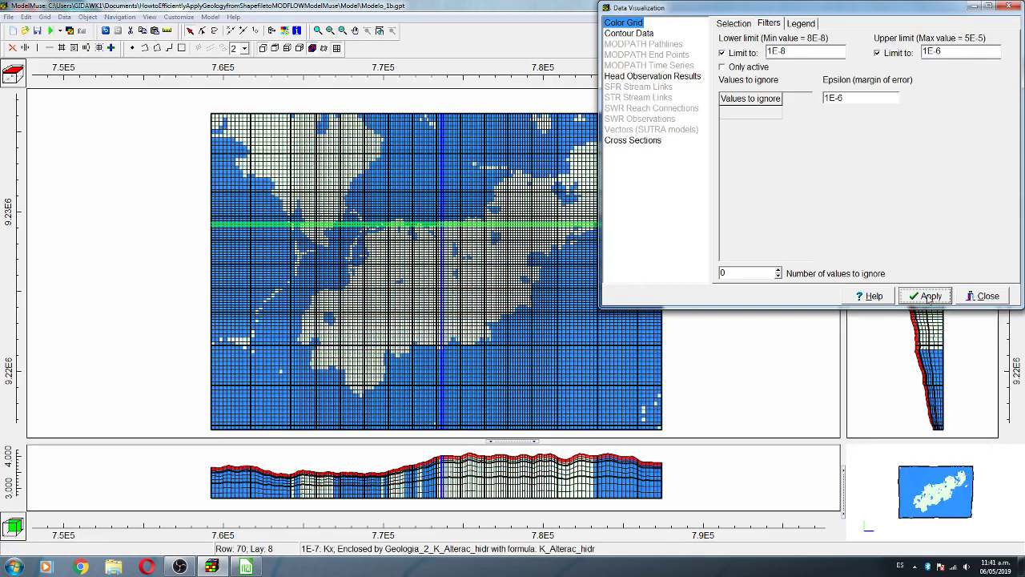
# - Turn off the log transform, reduce the color cycles to 1 and apply the Kx coloring
pyautogui.click(726, 24)
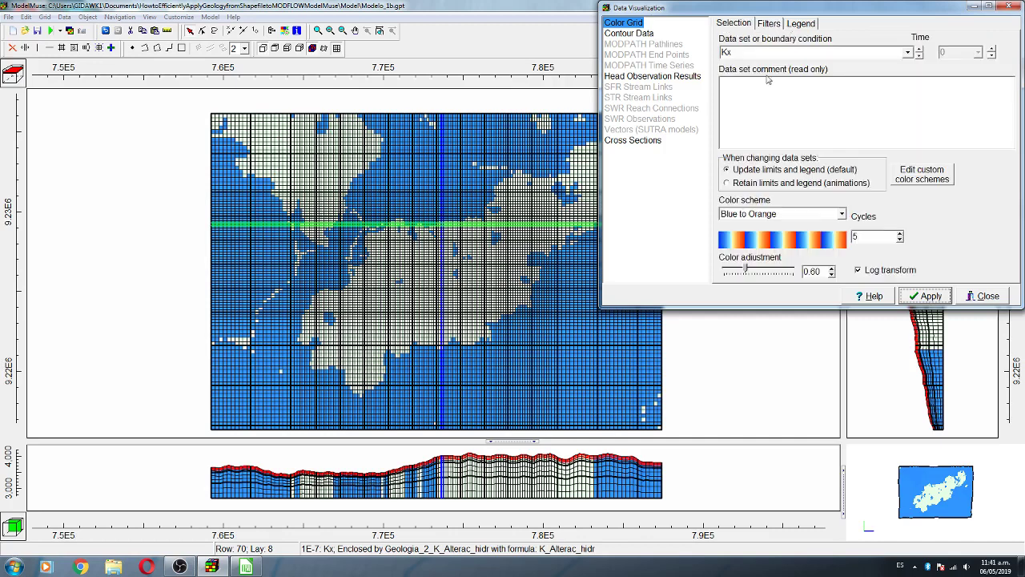
pyautogui.click(885, 270)
pyautogui.click(900, 240)
pyautogui.click(900, 239)
pyautogui.click(900, 240)
pyautogui.click(899, 240)
pyautogui.click(927, 296)
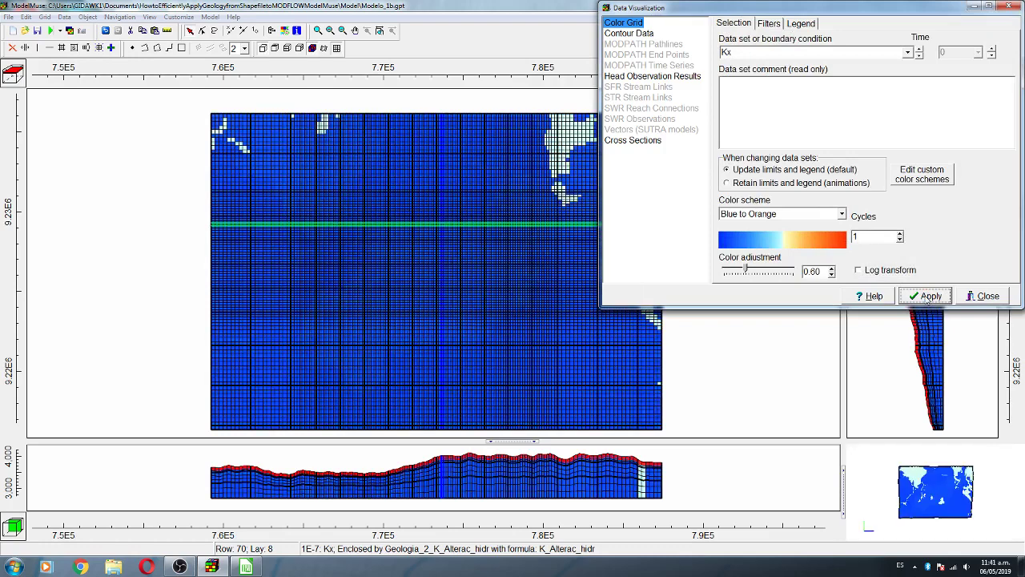
# - Turn on the log transform for the Kx coloring, set its upper limit to 5E-7 and apply the changes
pyautogui.click(889, 271)
pyautogui.click(927, 296)
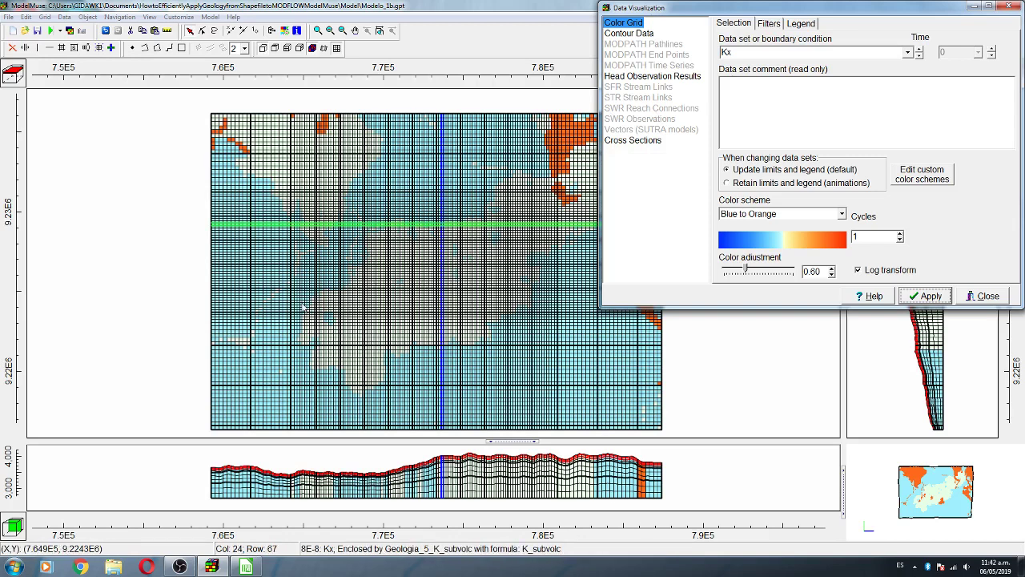
pyautogui.click(771, 25)
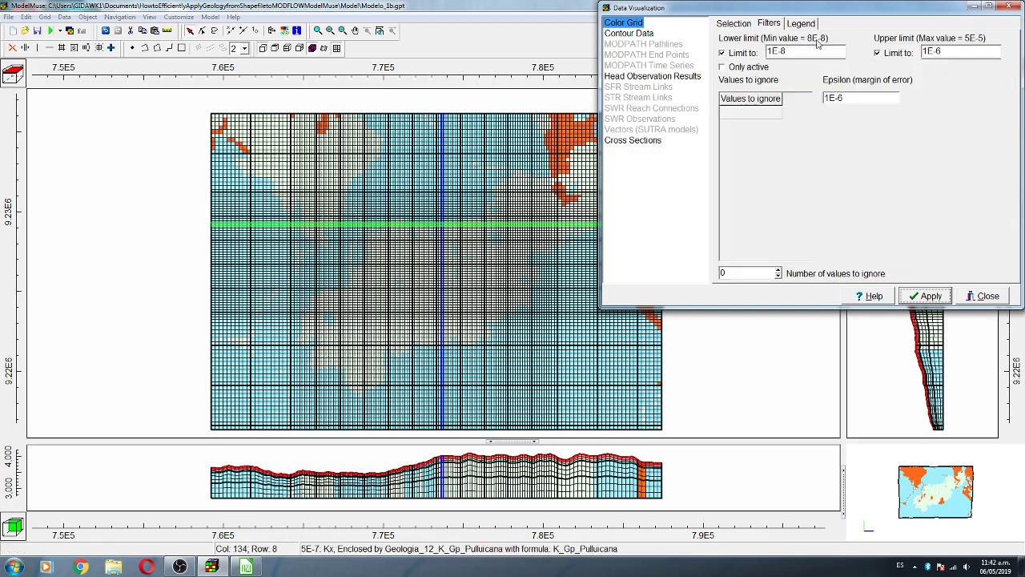
pyautogui.doubleClick(939, 53)
pyautogui.write('5E-7')
pyautogui.click(933, 297)
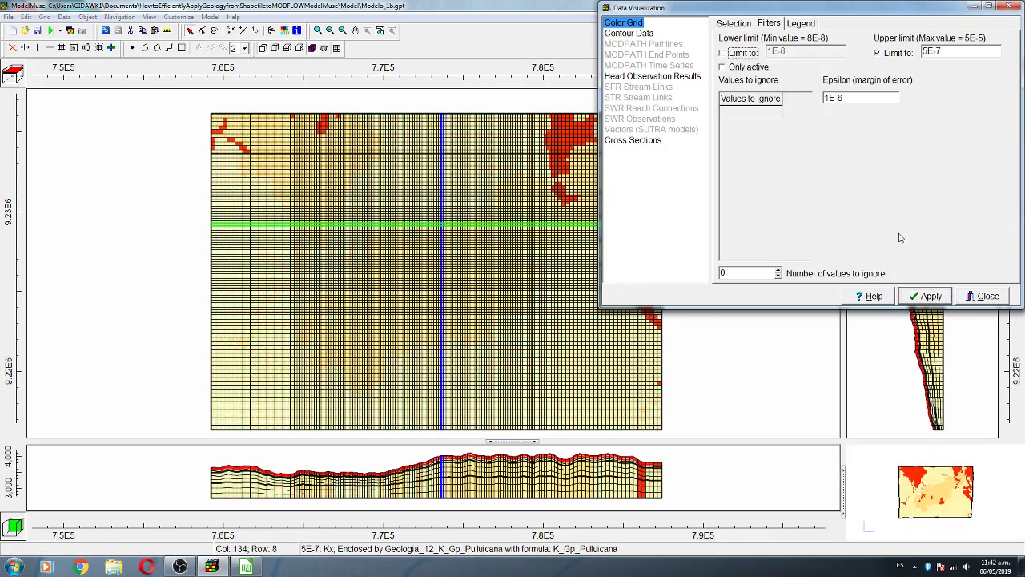
# - Try the Kx coloring without a lower limit, restore the 1E-8 lower limit, and minimize the data visualization settings
pyautogui.click(932, 298)
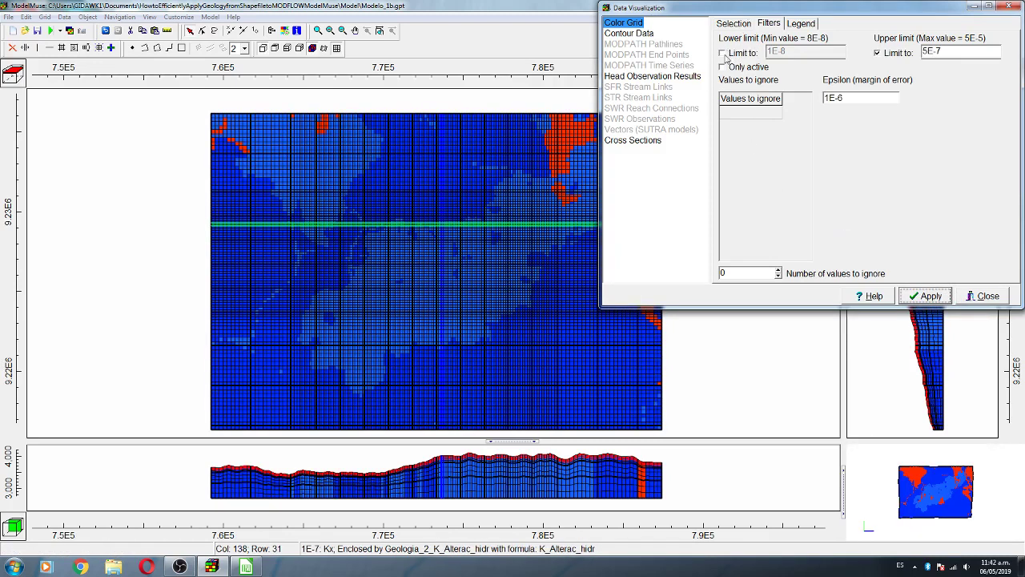
pyautogui.click(721, 54)
pyautogui.press('Return')
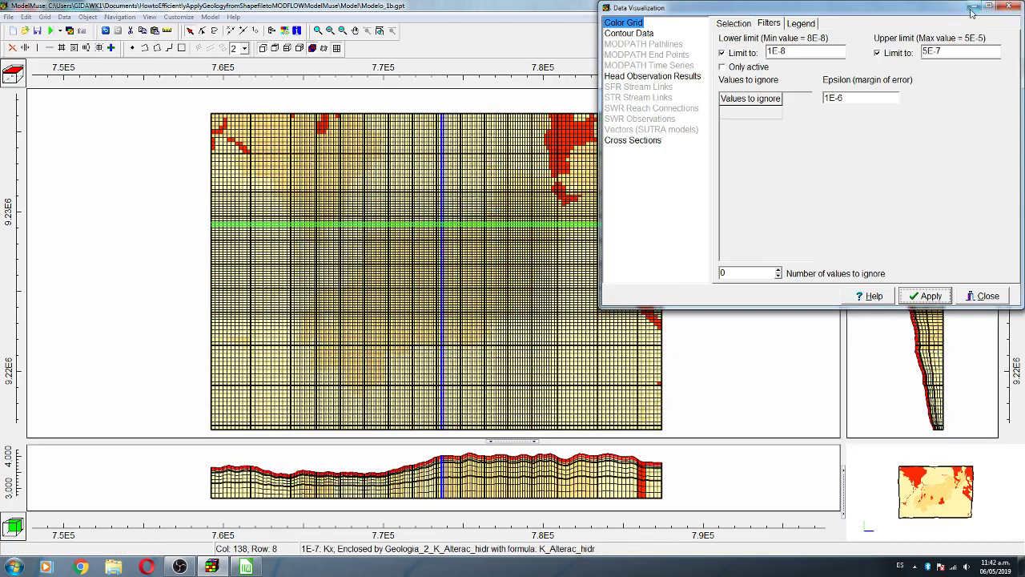
pyautogui.click(1011, 7)
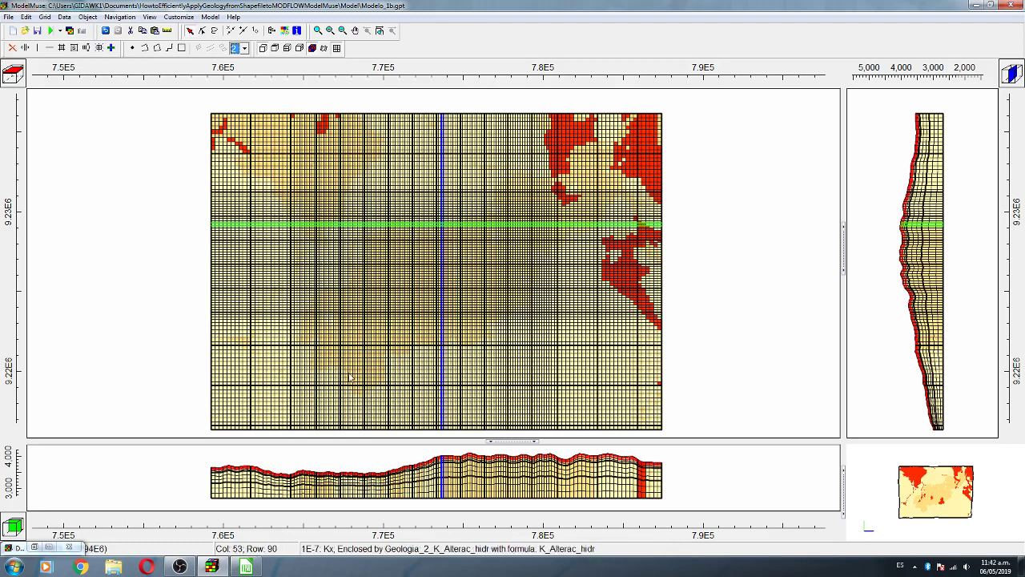
# - Step the top view down through the deeper layers and back up to layer 4 to compare the Kx distribution
pyautogui.click(11, 85)
pyautogui.click(11, 85)
pyautogui.click(11, 85)
pyautogui.click(11, 85)
pyautogui.click(11, 85)
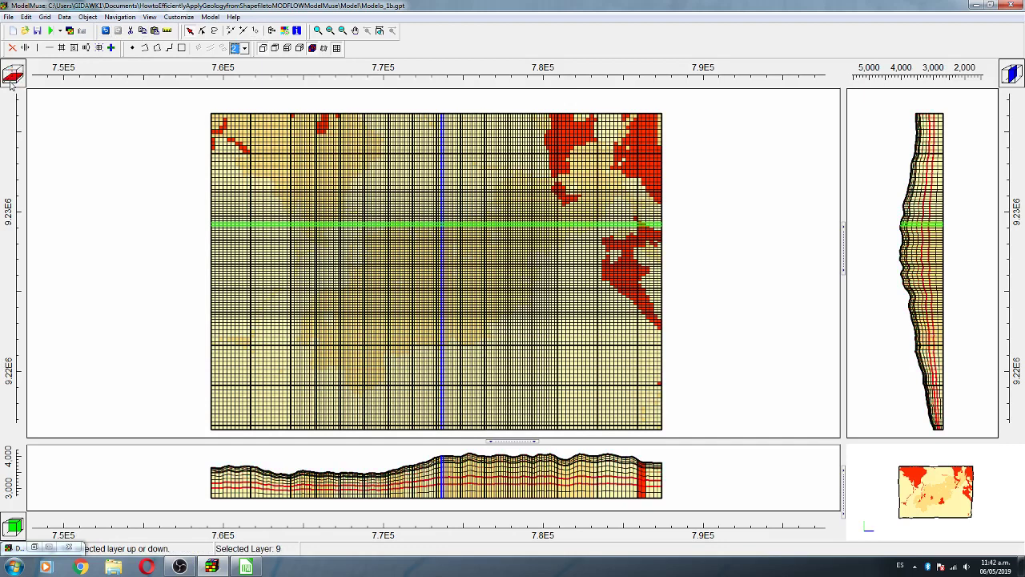
pyautogui.click(11, 85)
pyautogui.click(11, 73)
pyautogui.click(12, 73)
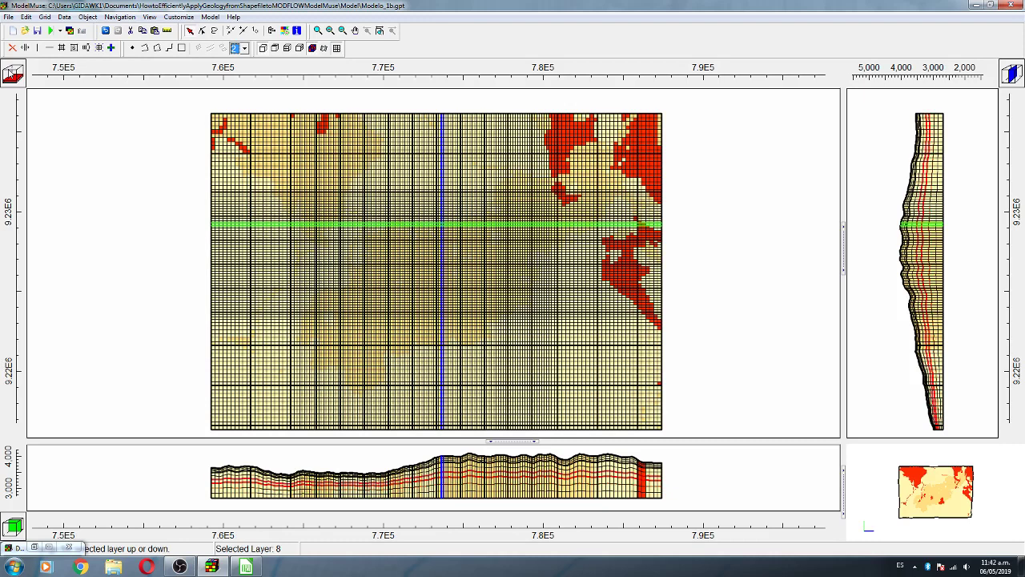
pyautogui.click(11, 73)
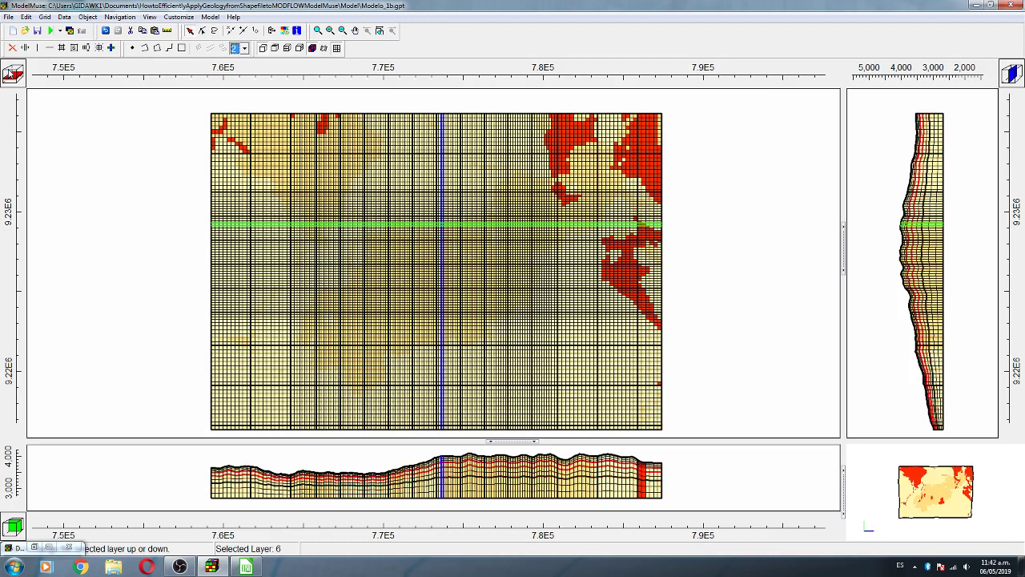
pyautogui.click(11, 73)
pyautogui.click(11, 73)
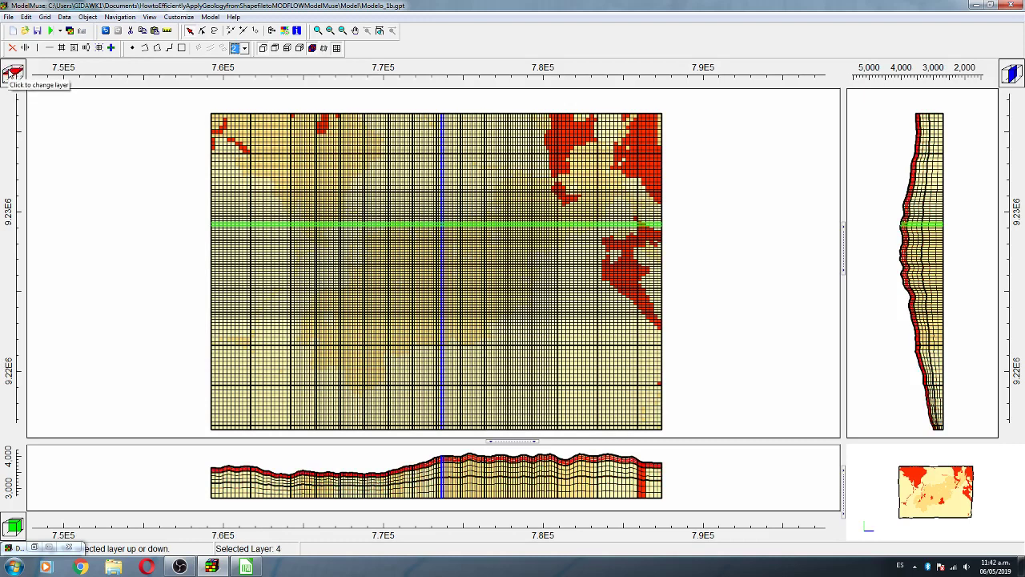